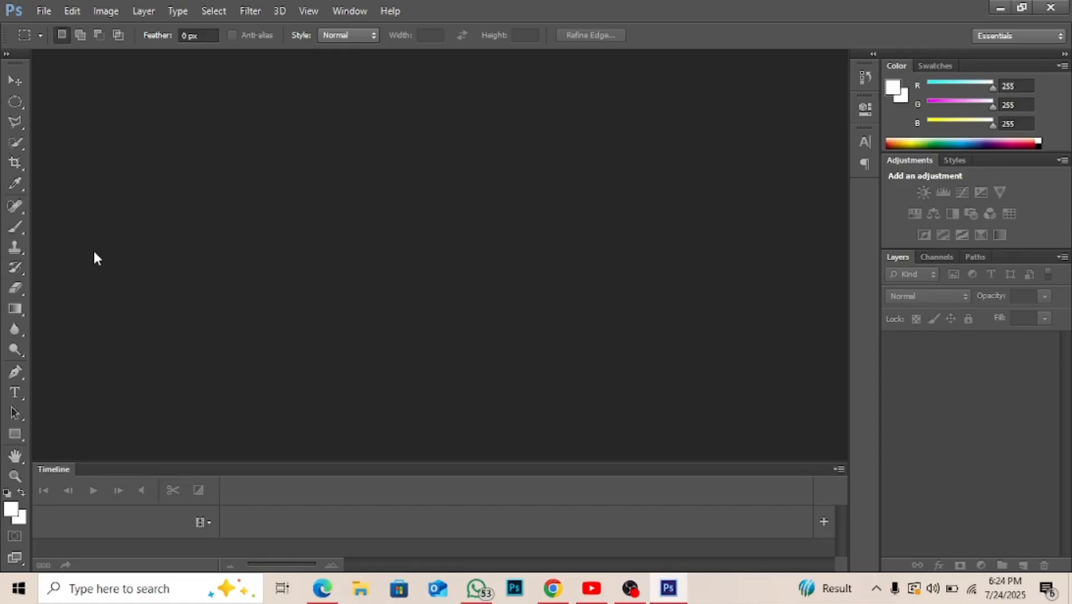
# Step: Create a new document 9 inches wide and 3 inches high with a resolution of 100 pixels/inch
pyautogui.hotkey('ctrl', 'n')
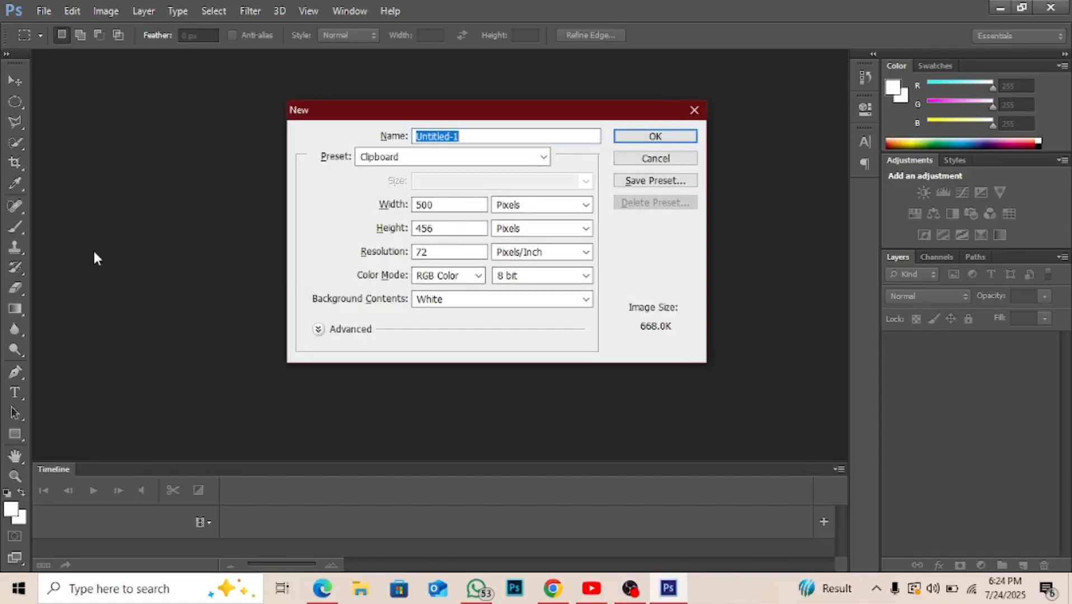
pyautogui.click(518, 206)
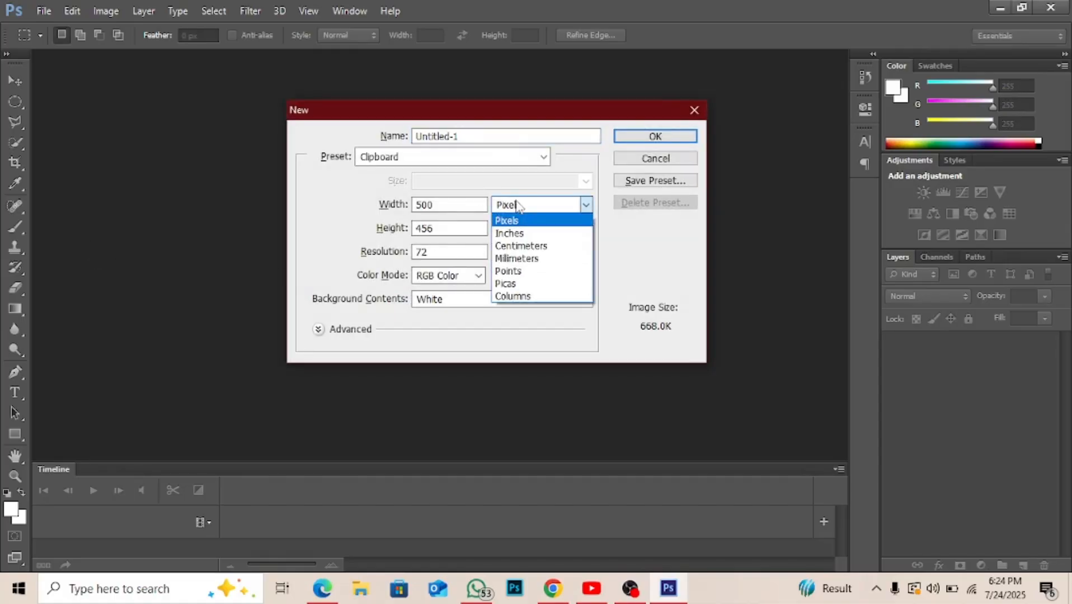
pyautogui.click(522, 231)
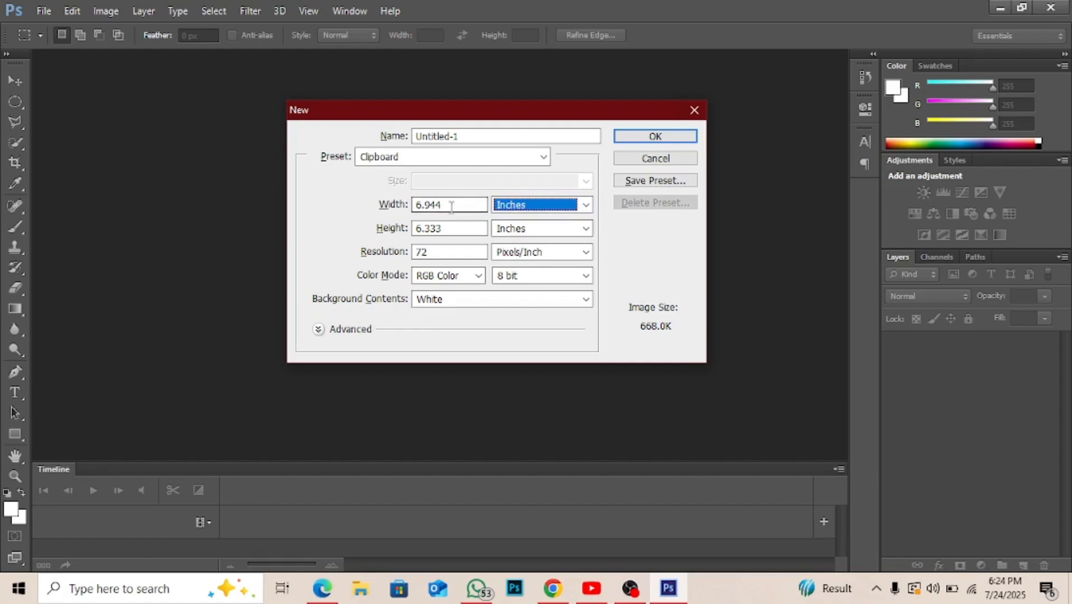
pyautogui.moveTo(450, 203); pyautogui.dragTo(392, 203)
pyautogui.write('9')
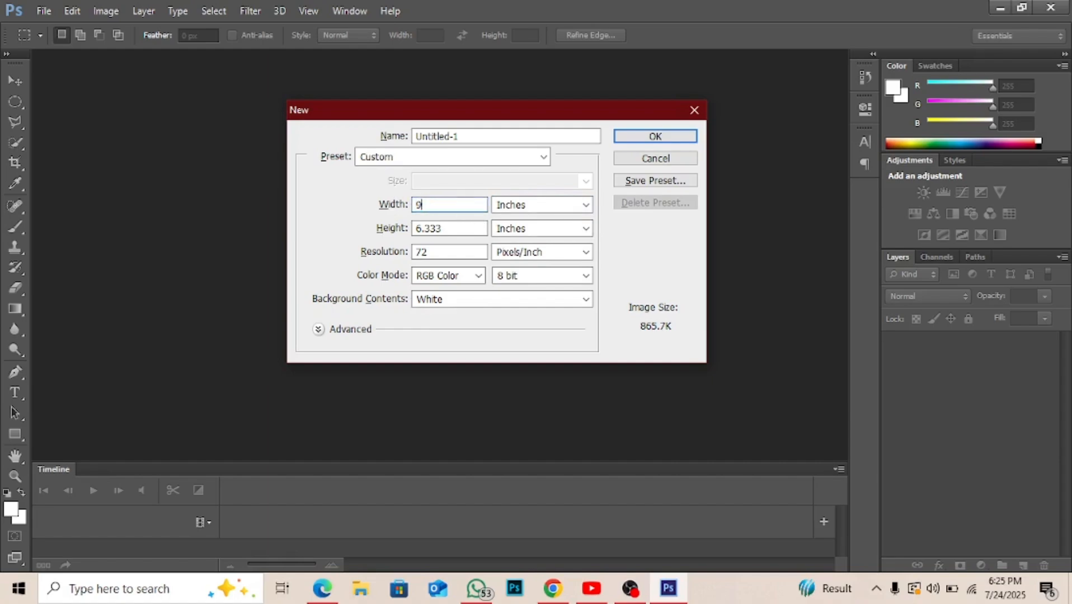
pyautogui.moveTo(466, 225); pyautogui.dragTo(335, 246)
pyautogui.write('3')
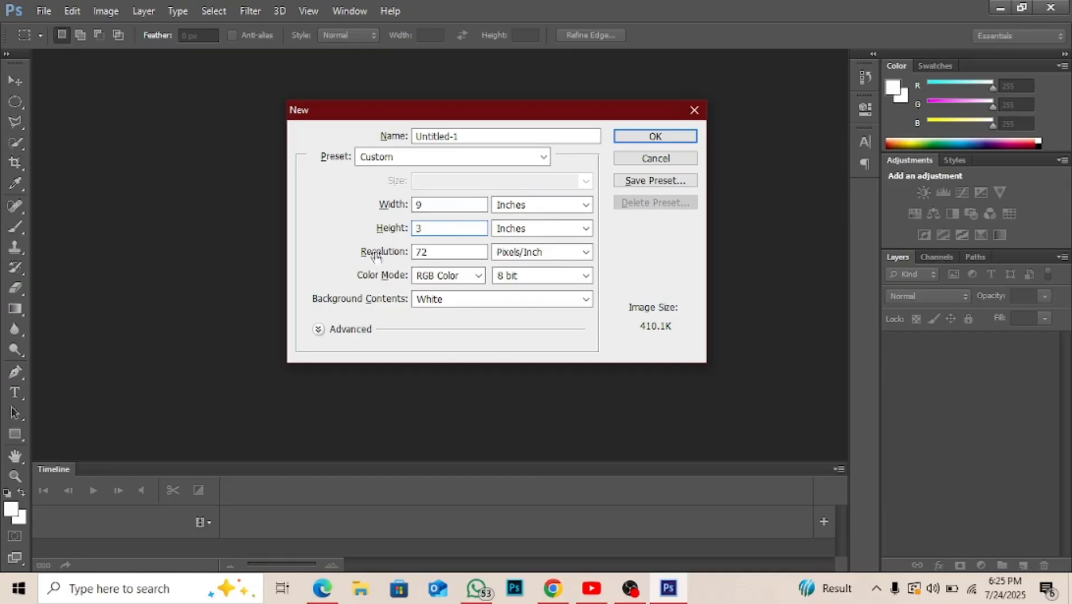
pyautogui.moveTo(425, 252); pyautogui.dragTo(415, 252)
pyautogui.write('100')
pyautogui.press('Return')
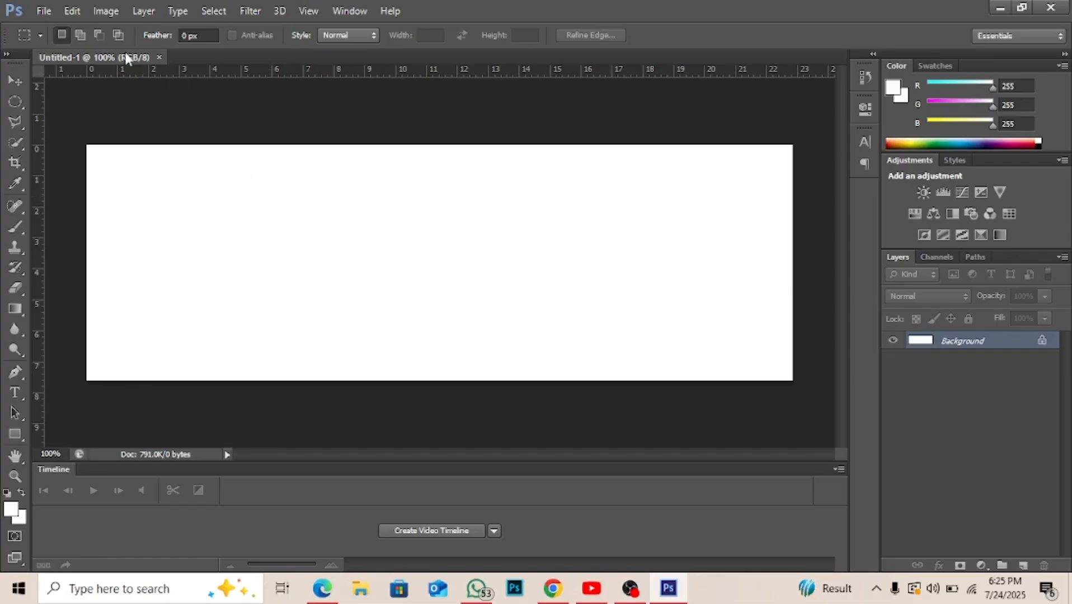
# Step: Resize the image to 6 by 3 inches with Constrain Proportions turned off
pyautogui.click(110, 14)
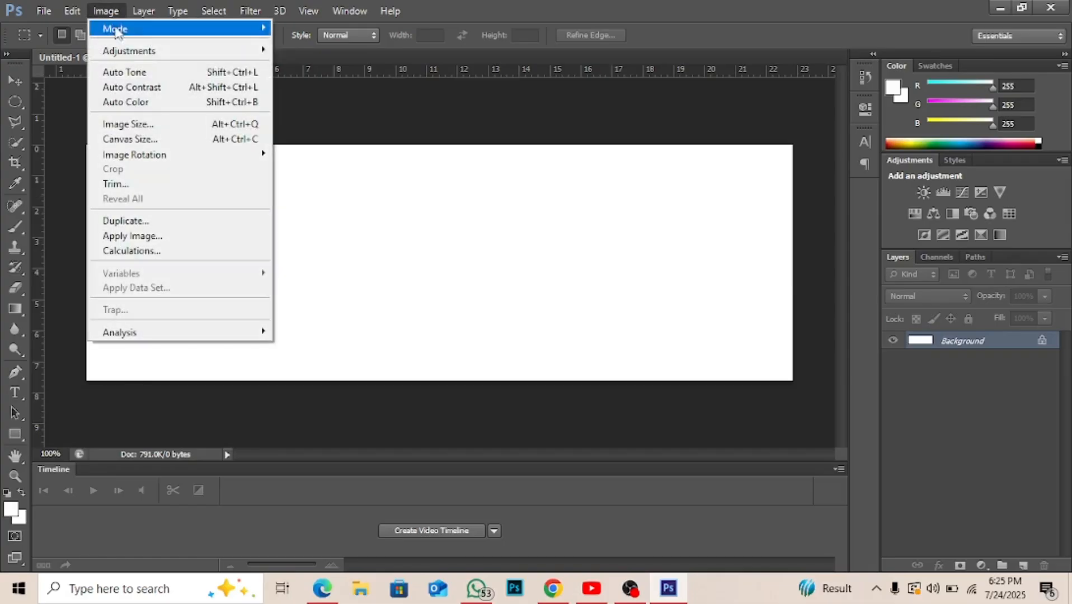
pyautogui.click(148, 124)
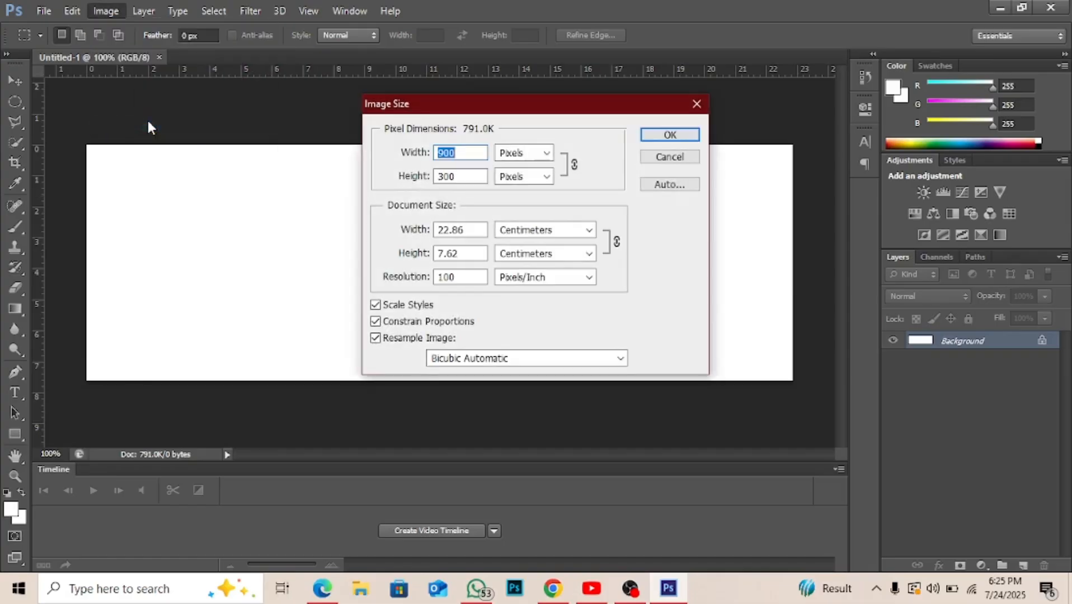
pyautogui.click(515, 230)
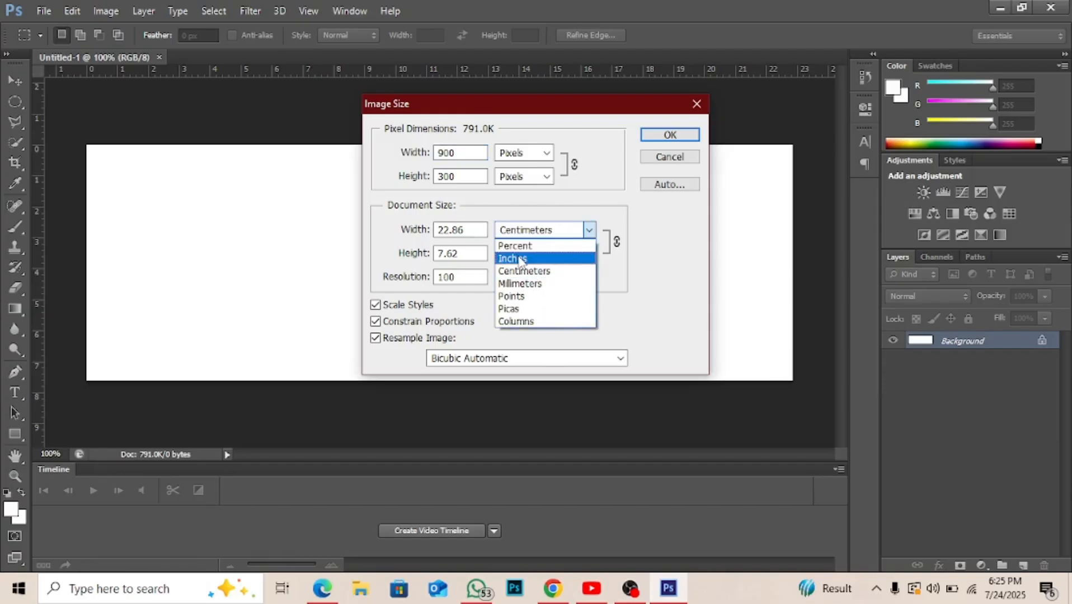
pyautogui.click(516, 259)
pyautogui.doubleClick(446, 232)
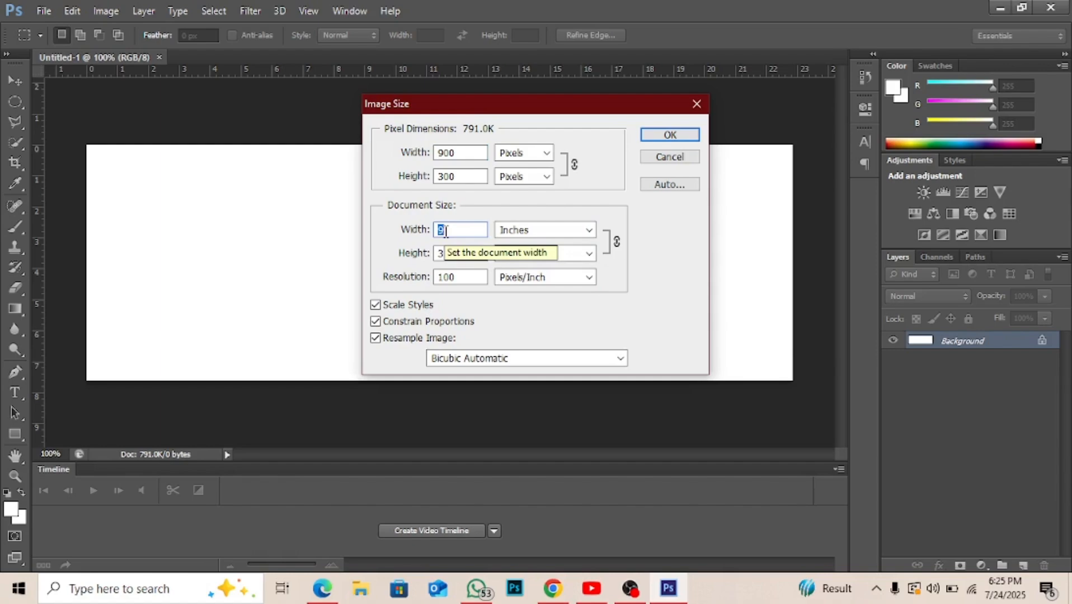
pyautogui.write('6')
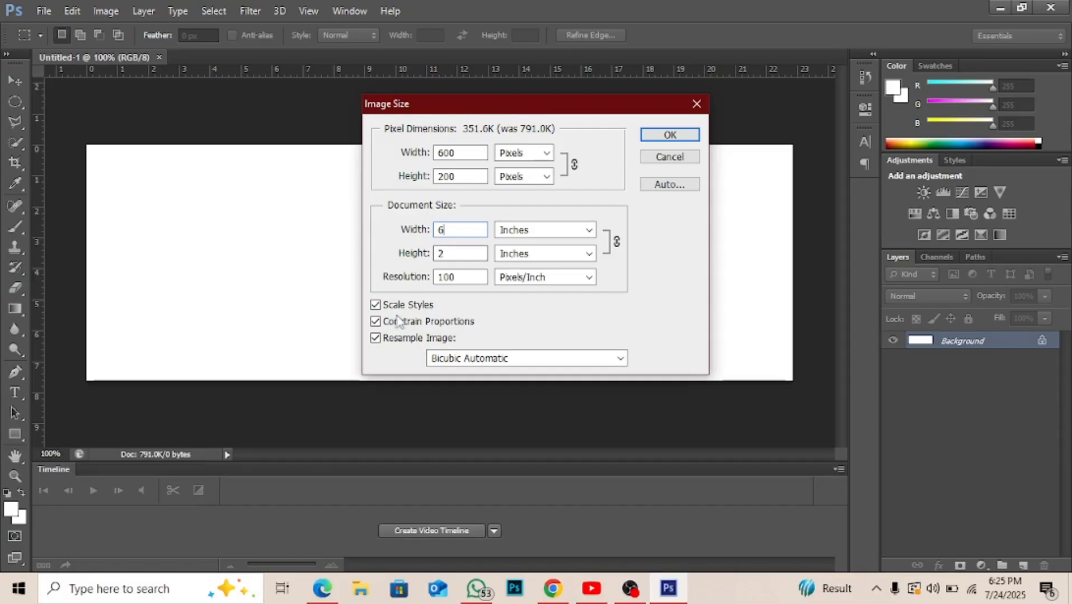
pyautogui.click(375, 323)
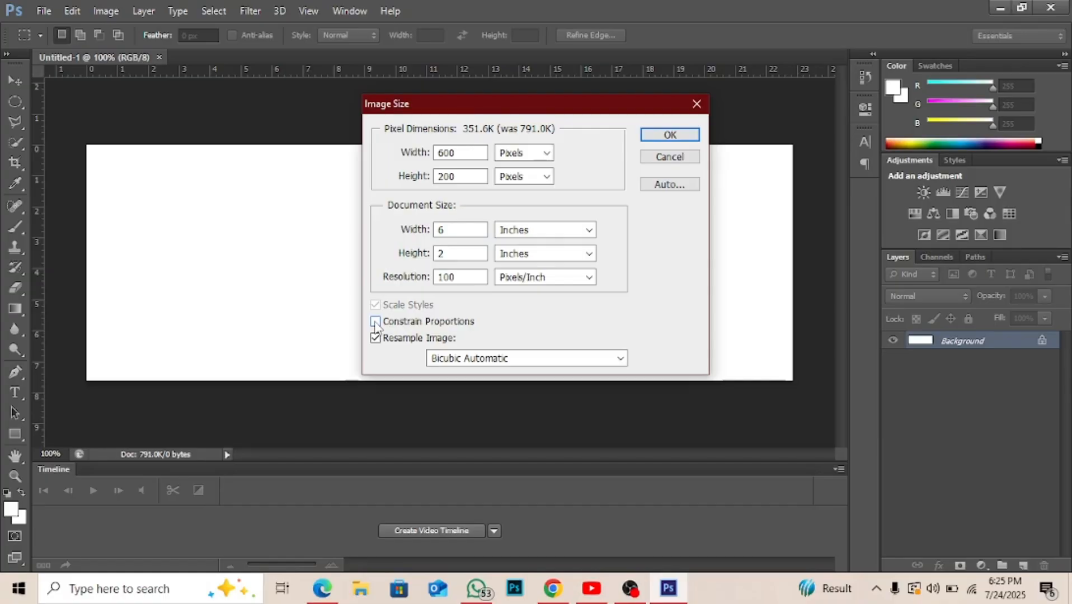
pyautogui.doubleClick(448, 252)
pyautogui.write('3')
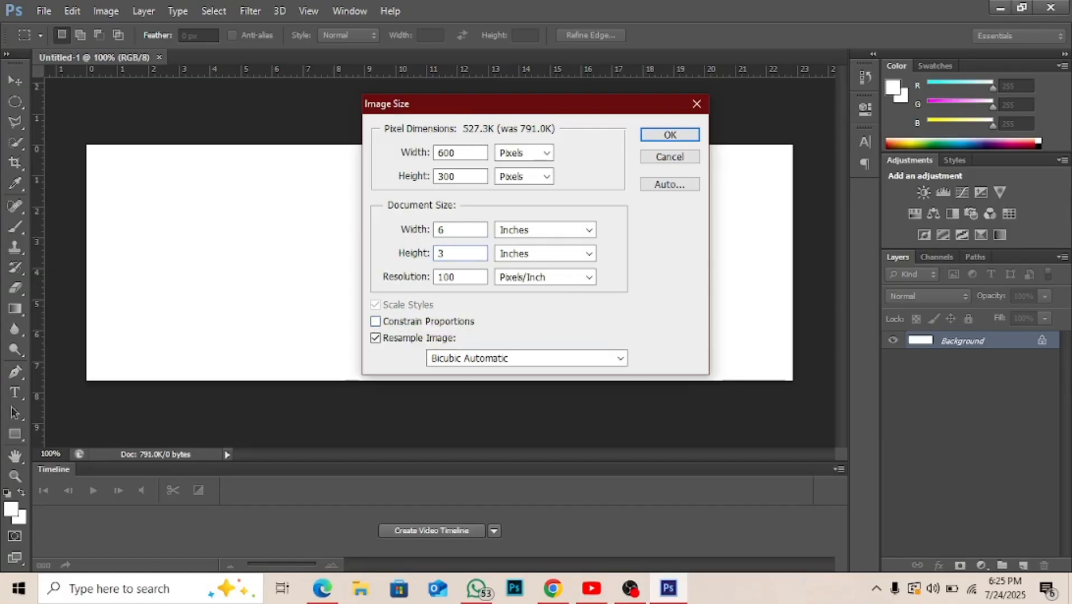
pyautogui.press('Return')
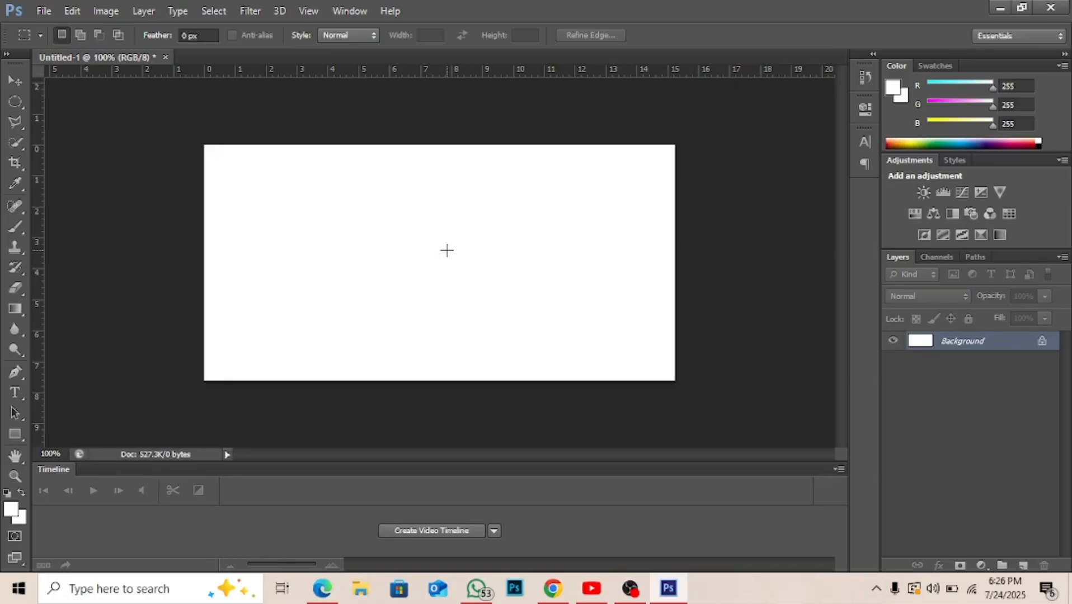
# Step: Draw a rounded rectangle of about 260 by 260 px on the left half of the canvas
pyautogui.click(16, 434)
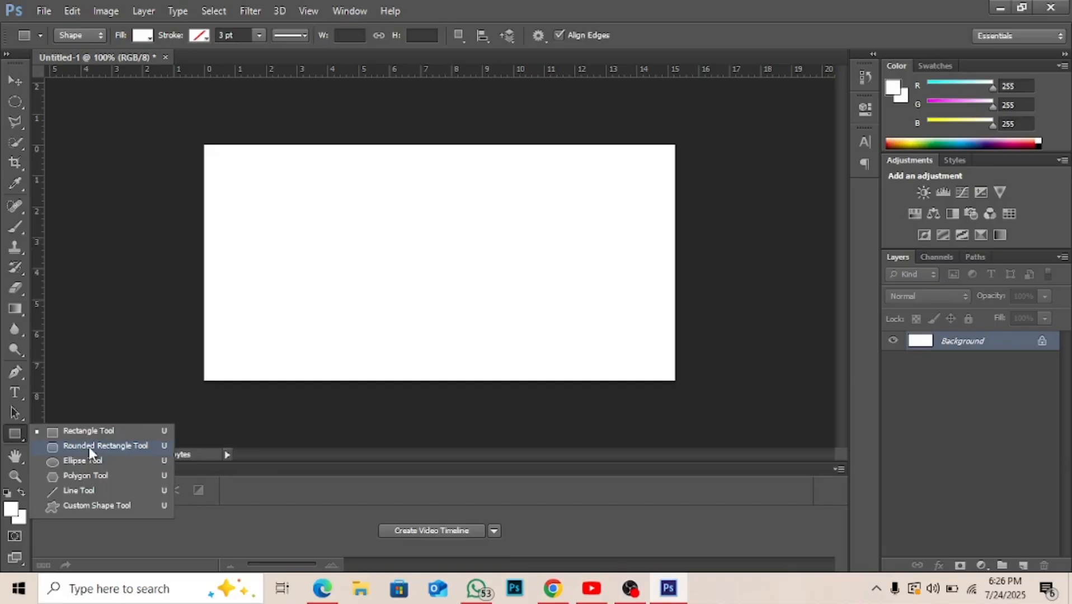
pyautogui.click(89, 447)
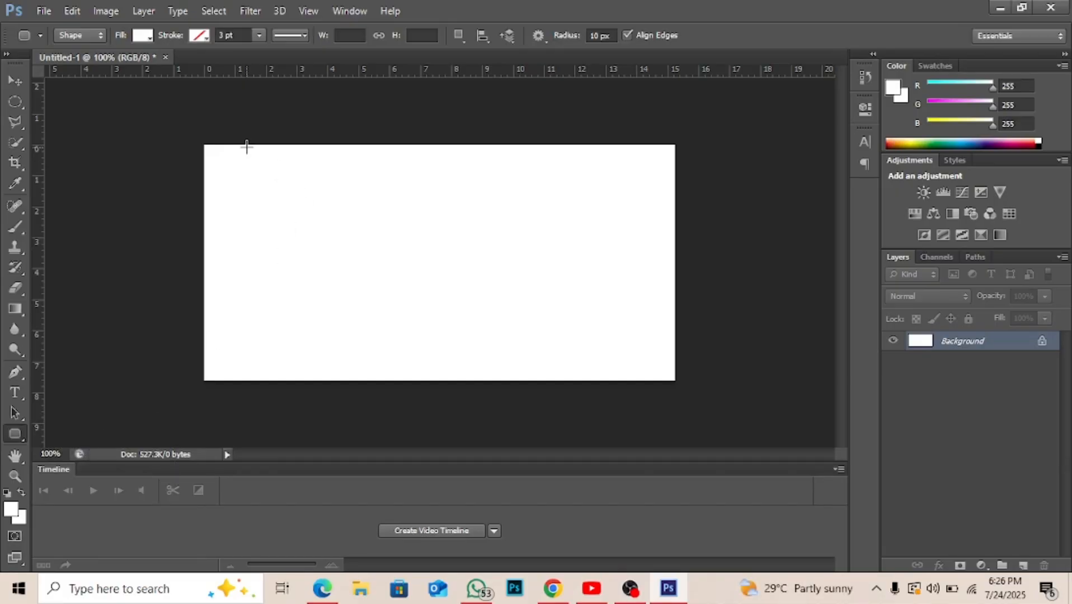
pyautogui.moveTo(247, 147); pyautogui.dragTo(450, 457)
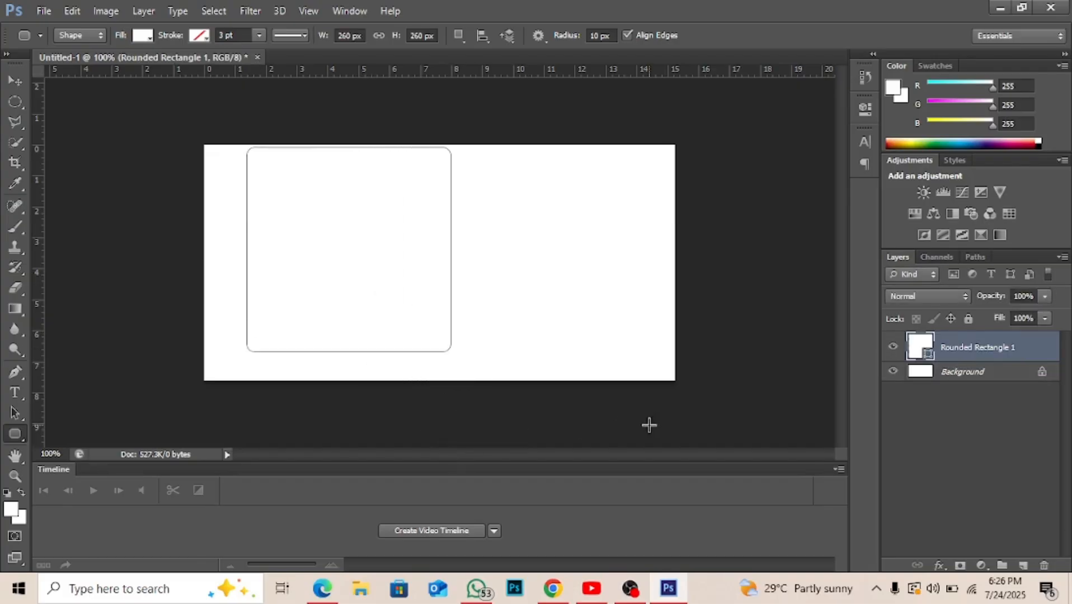
# Step: Add a Color Overlay effect in dark blue #343d6b to the rounded rectangle
pyautogui.click(938, 566)
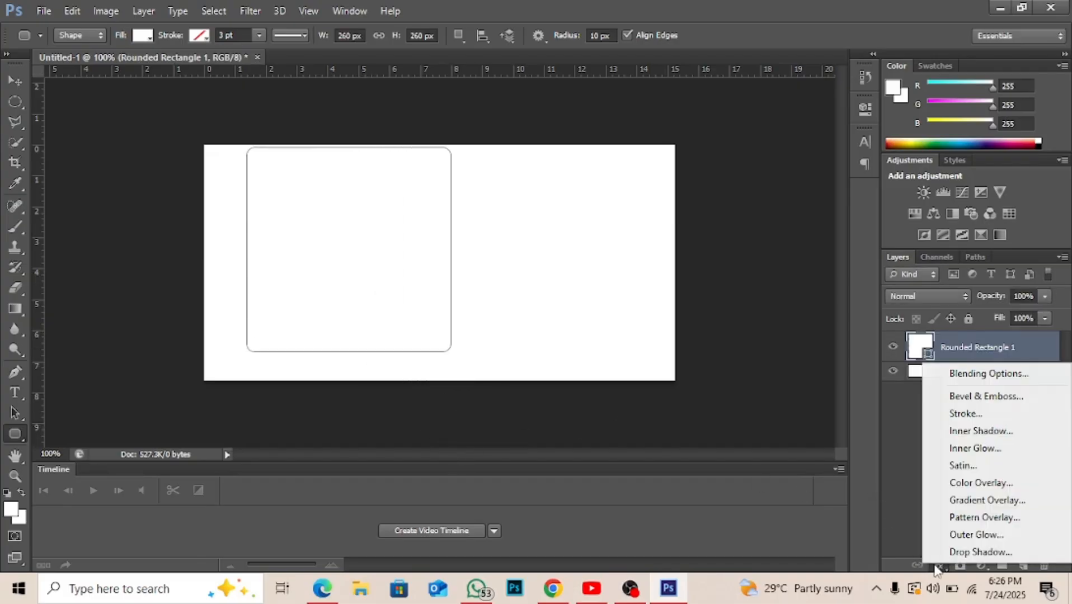
pyautogui.click(974, 485)
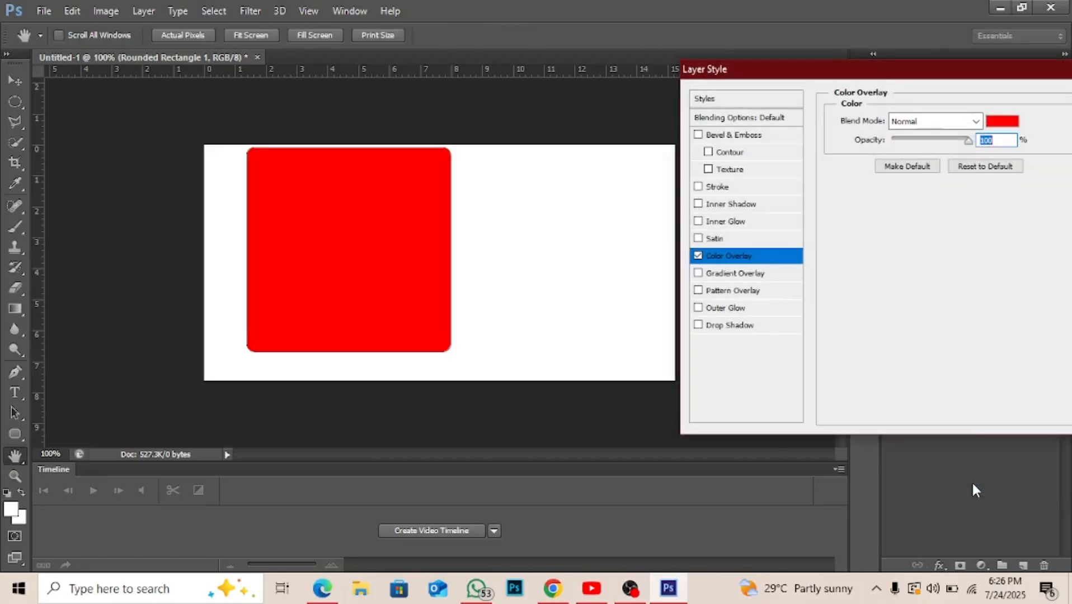
pyautogui.click(1002, 121)
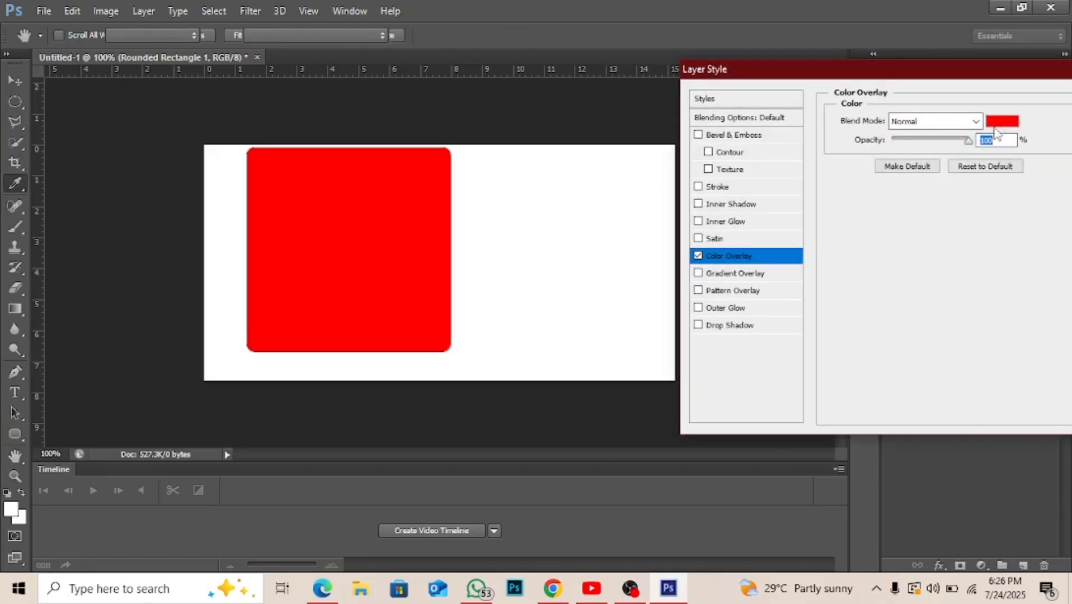
pyautogui.click(841, 311)
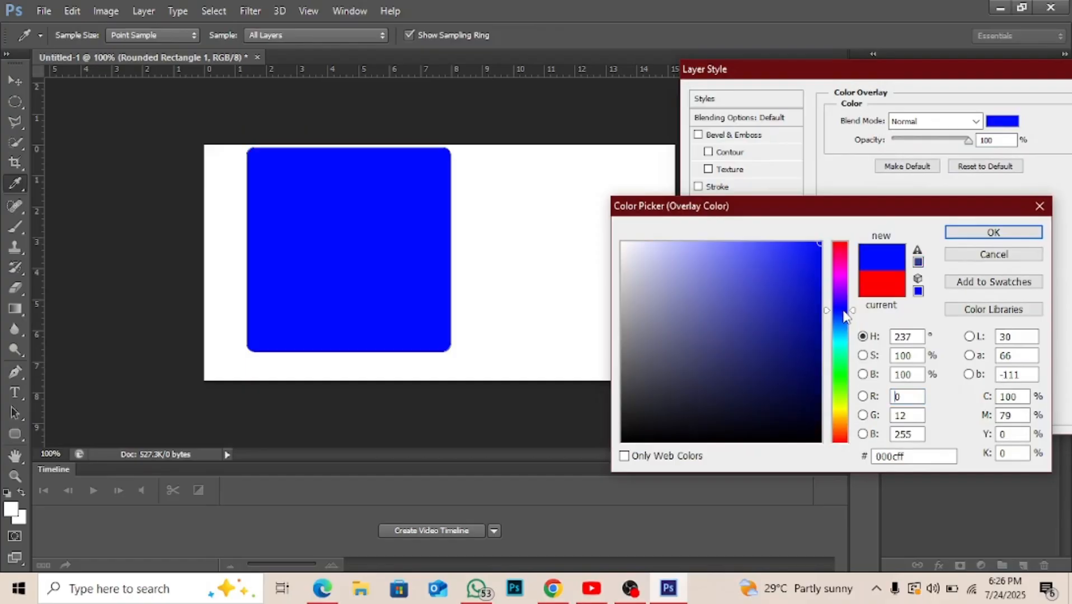
pyautogui.click(766, 382)
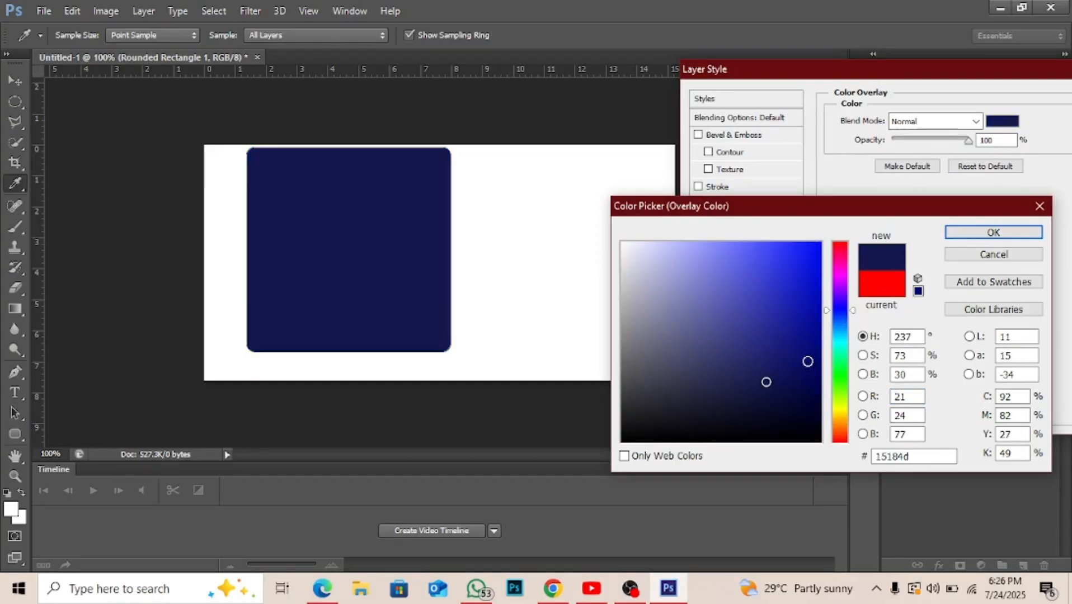
pyautogui.moveTo(843, 310); pyautogui.dragTo(836, 307)
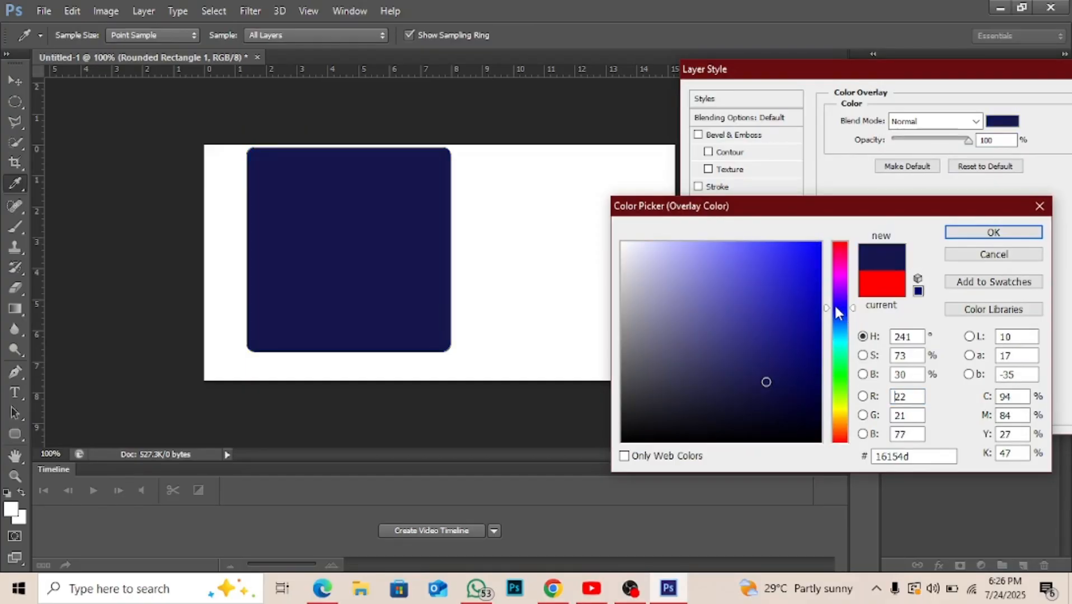
pyautogui.click(837, 303)
pyautogui.click(715, 361)
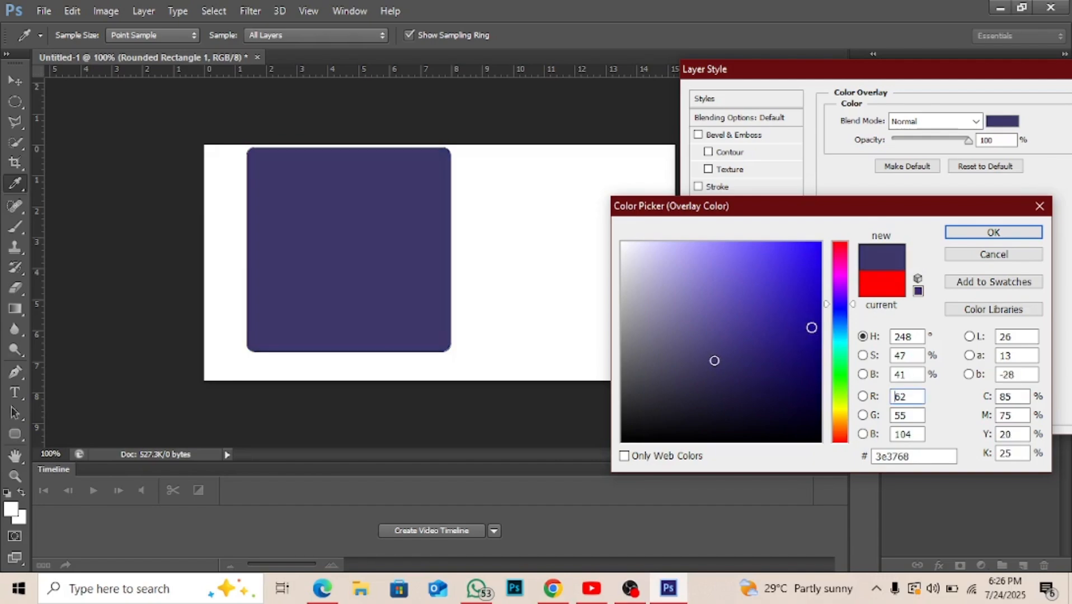
pyautogui.click(838, 305)
pyautogui.click(838, 314)
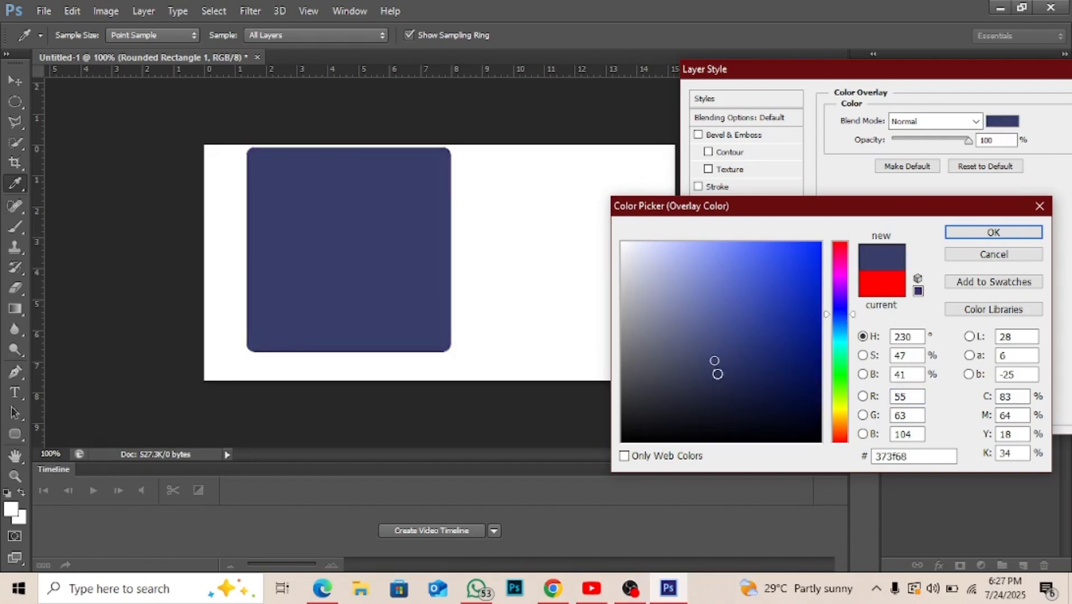
pyautogui.click(703, 373)
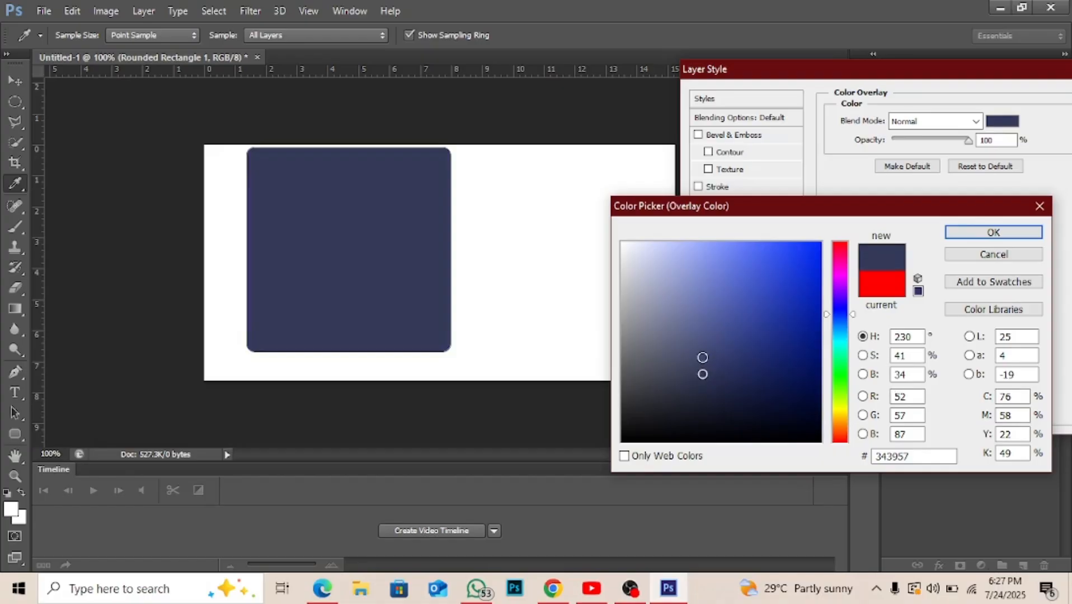
pyautogui.click(703, 358)
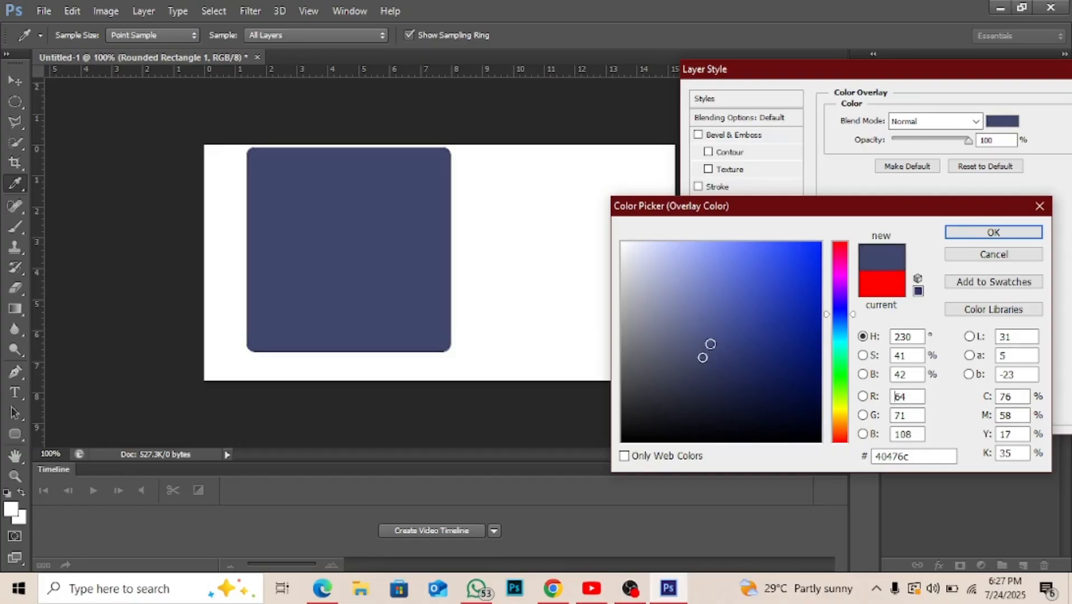
pyautogui.click(709, 345)
pyautogui.click(722, 348)
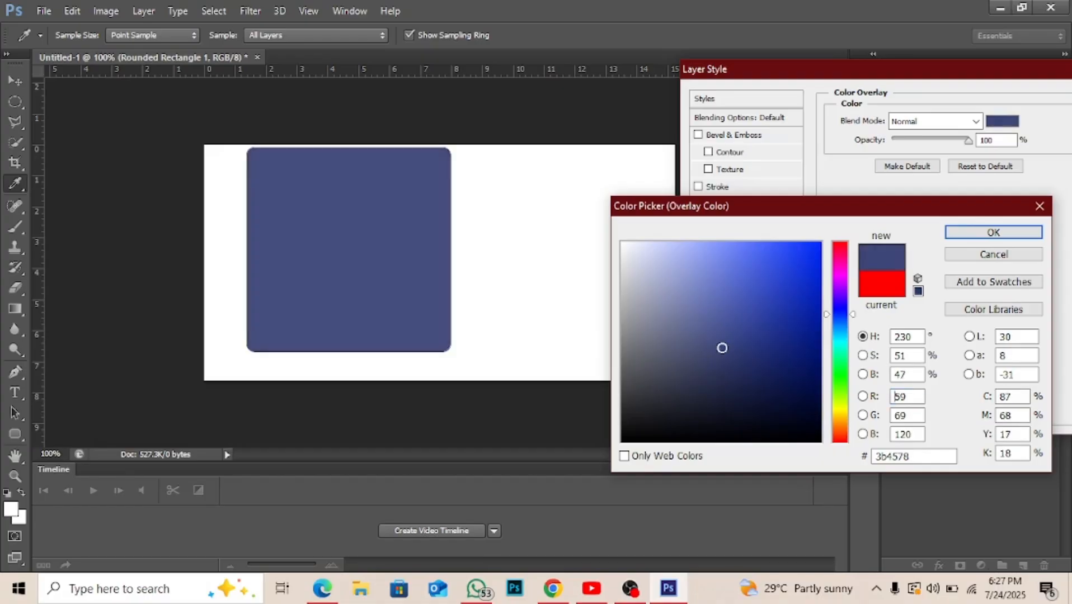
pyautogui.click(724, 358)
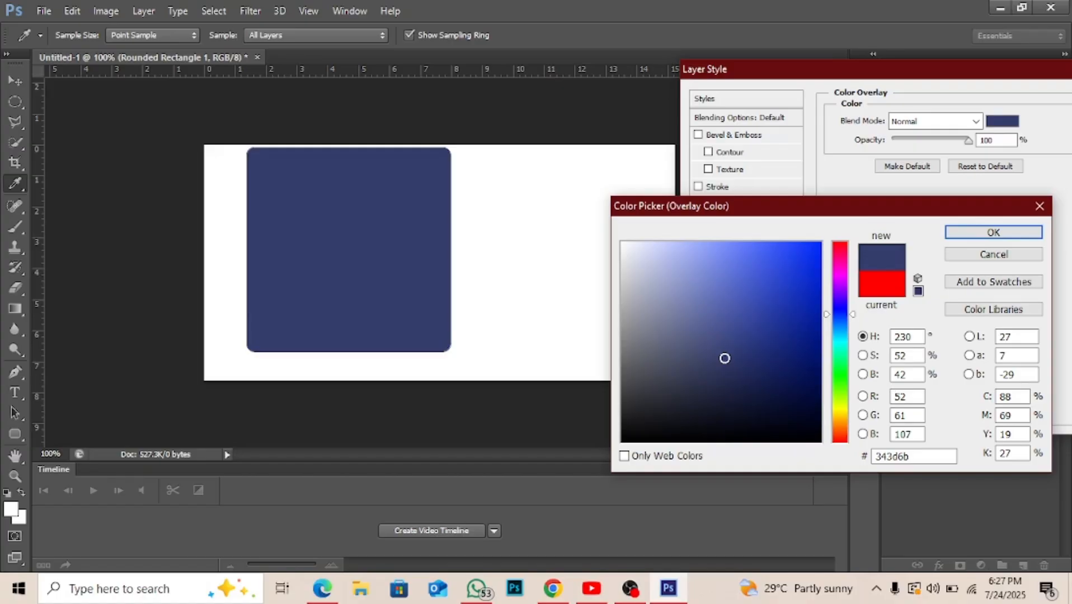
pyautogui.press('Return')
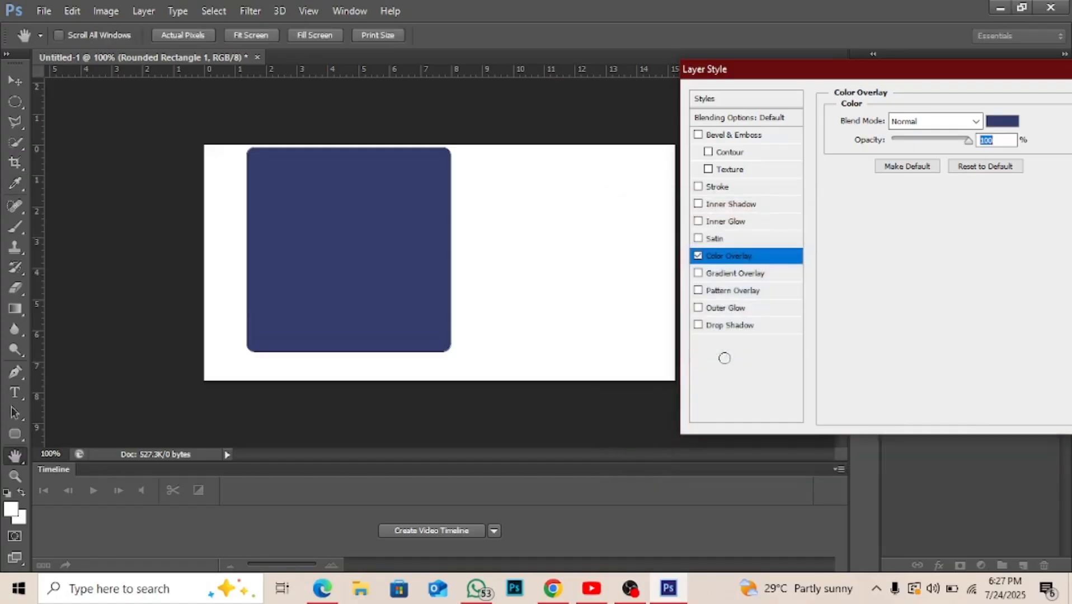
pyautogui.press('Return')
# Step: Rotate the rounded rectangle to about -79° and enlarge it to about 155% width and 181% height, extending past the canvas's left edge
pyautogui.press('v')
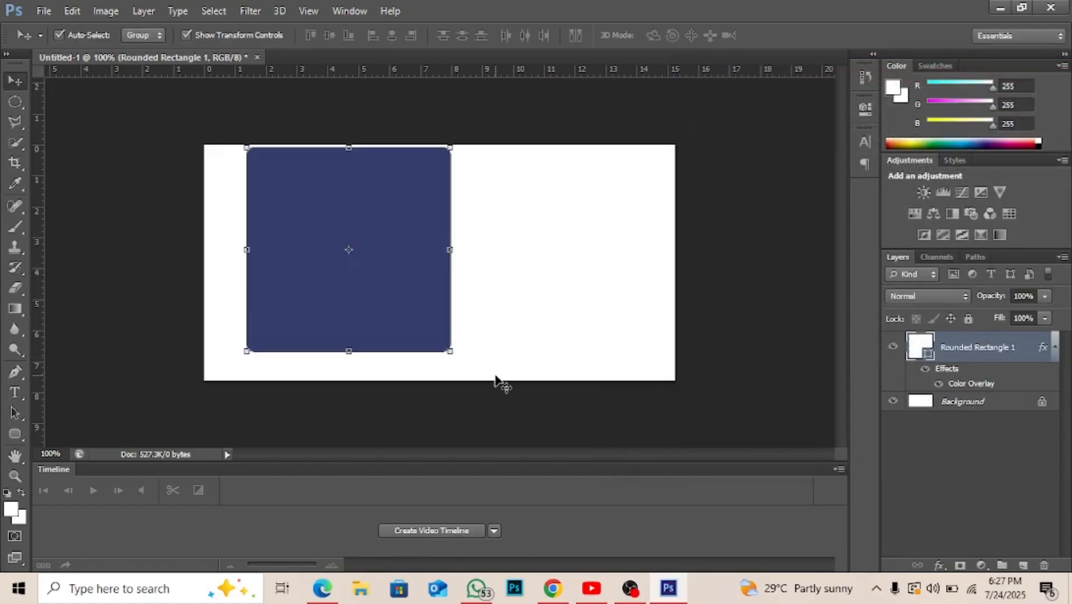
pyautogui.moveTo(455, 362); pyautogui.dragTo(470, 174)
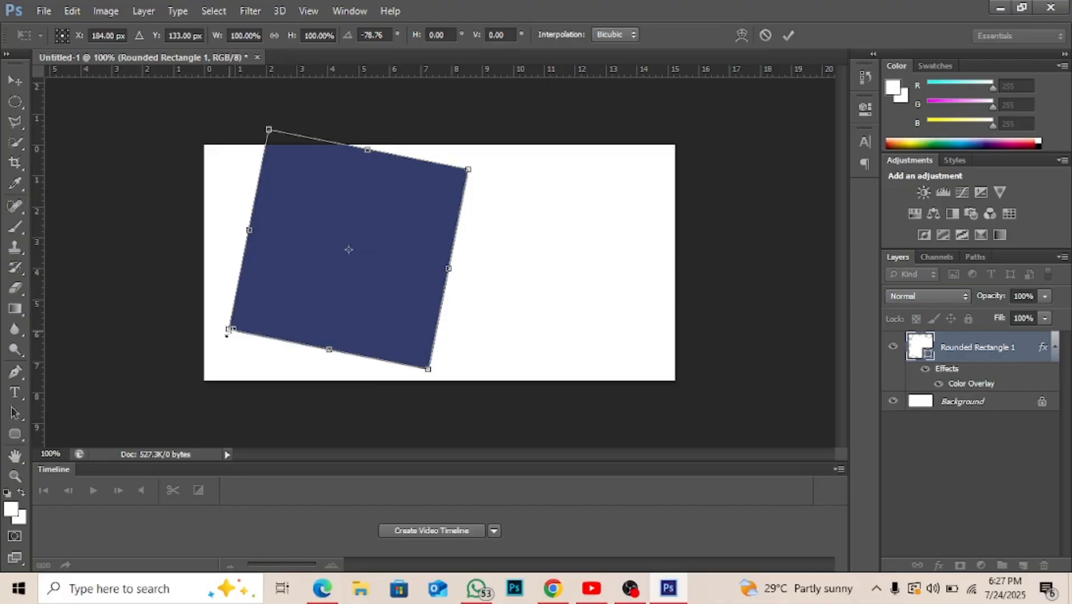
pyautogui.moveTo(227, 333); pyautogui.dragTo(103, 426)
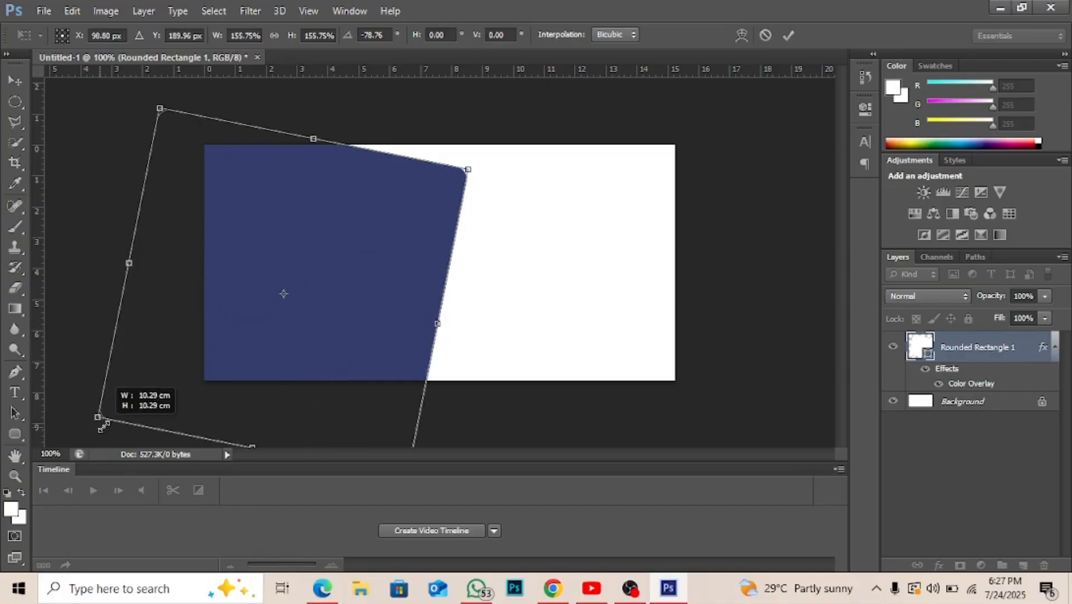
pyautogui.moveTo(129, 263); pyautogui.dragTo(71, 311)
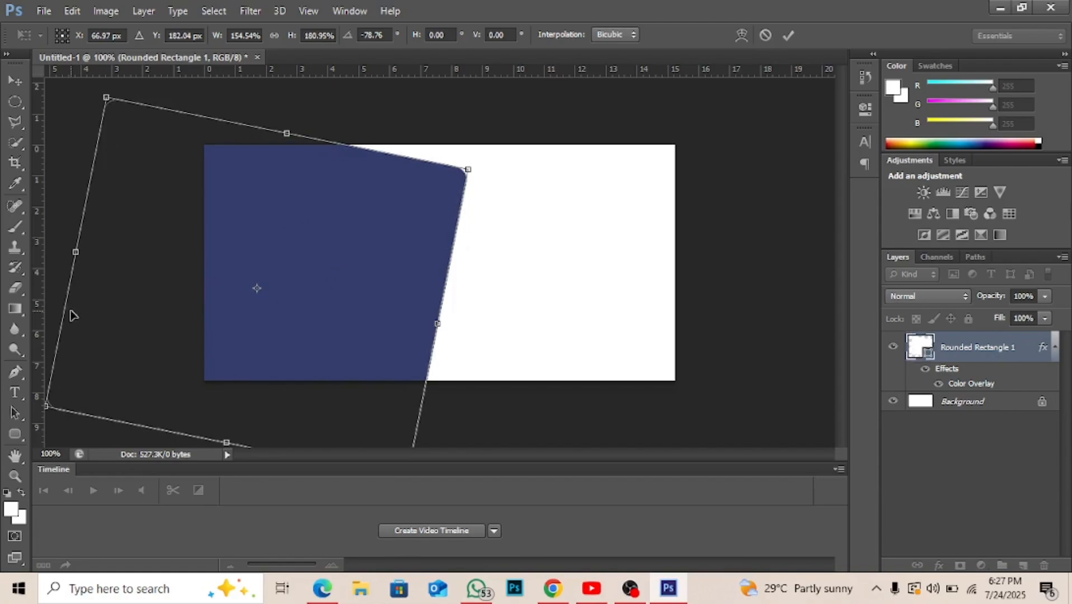
pyautogui.press('Return')
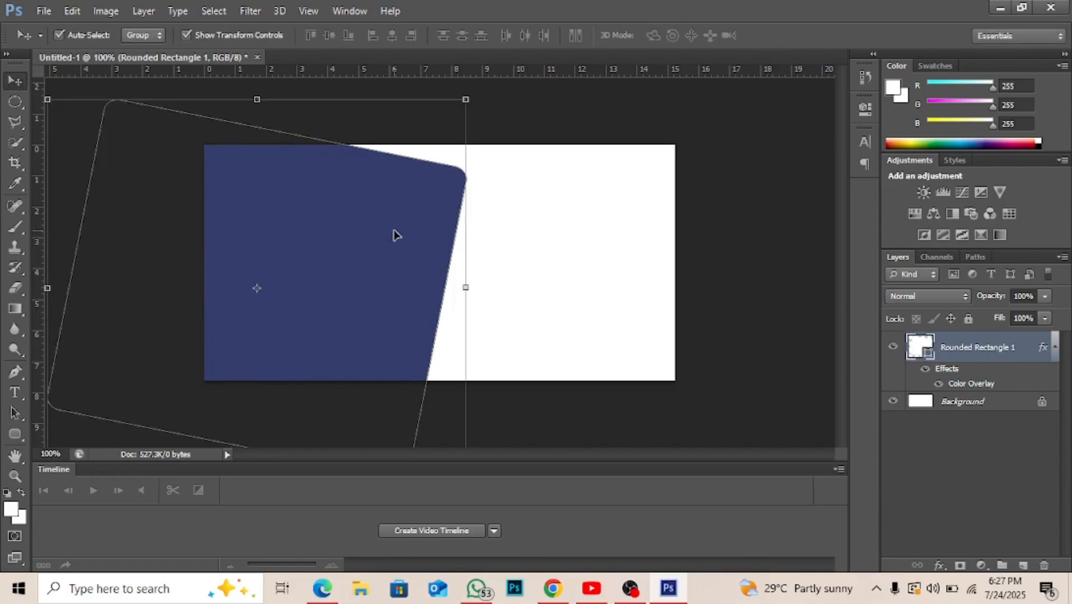
# Step: Rotate the dark blue rounded rectangle a further 13.96° clockwise and reposition it to X 55.97 px, Y 152.05 px
pyautogui.moveTo(395, 235); pyautogui.dragTo(343, 239)
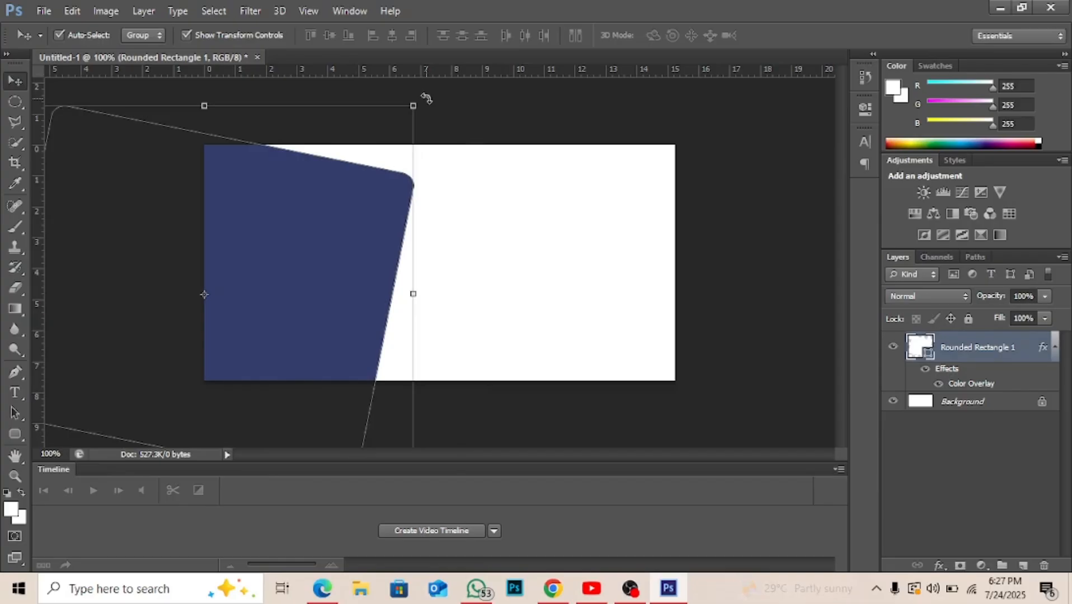
pyautogui.click(426, 98)
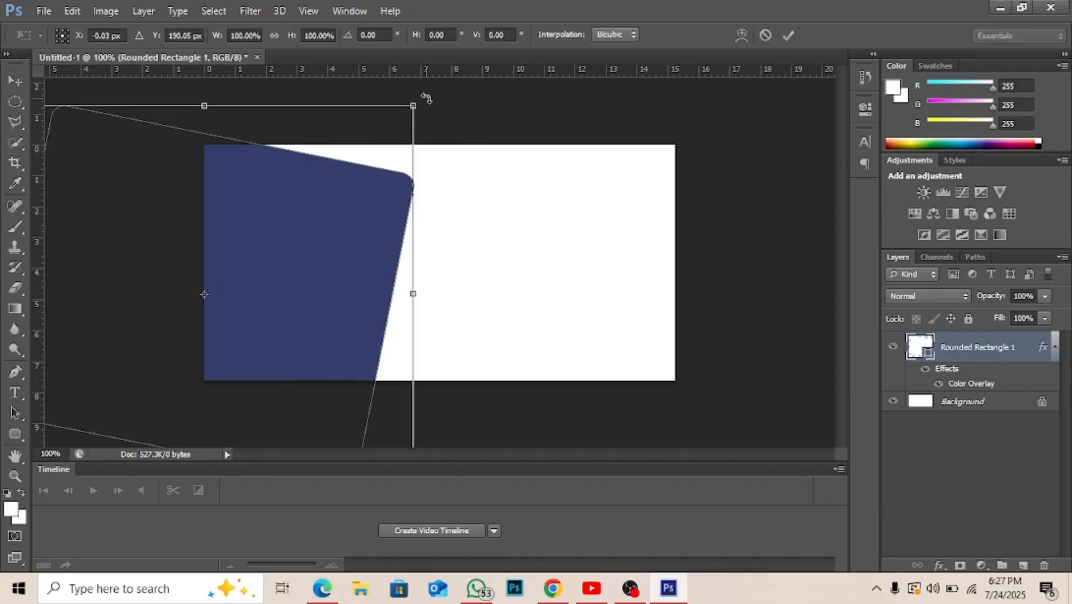
pyautogui.moveTo(427, 98); pyautogui.dragTo(435, 129)
pyautogui.moveTo(402, 240); pyautogui.dragTo(392, 208)
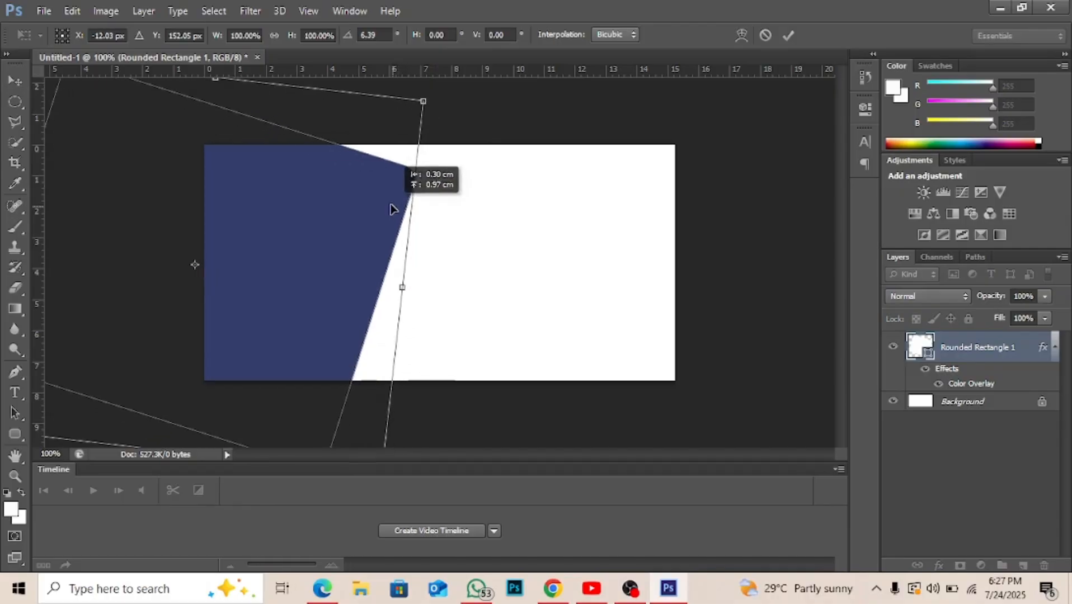
pyautogui.hotkey('ctrl', '-')
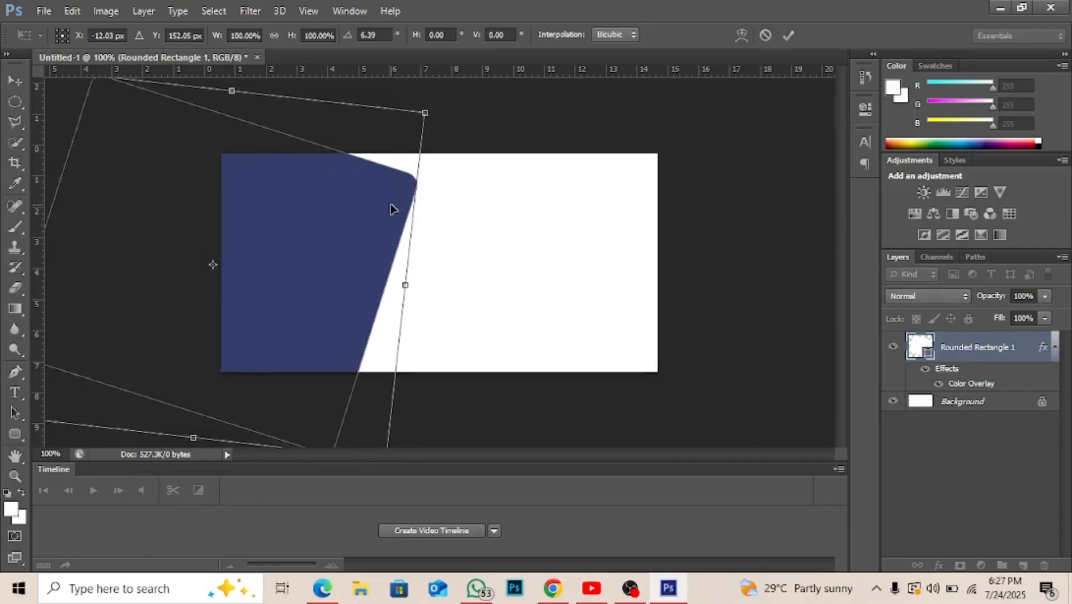
pyautogui.hotkey('ctrl', '-')
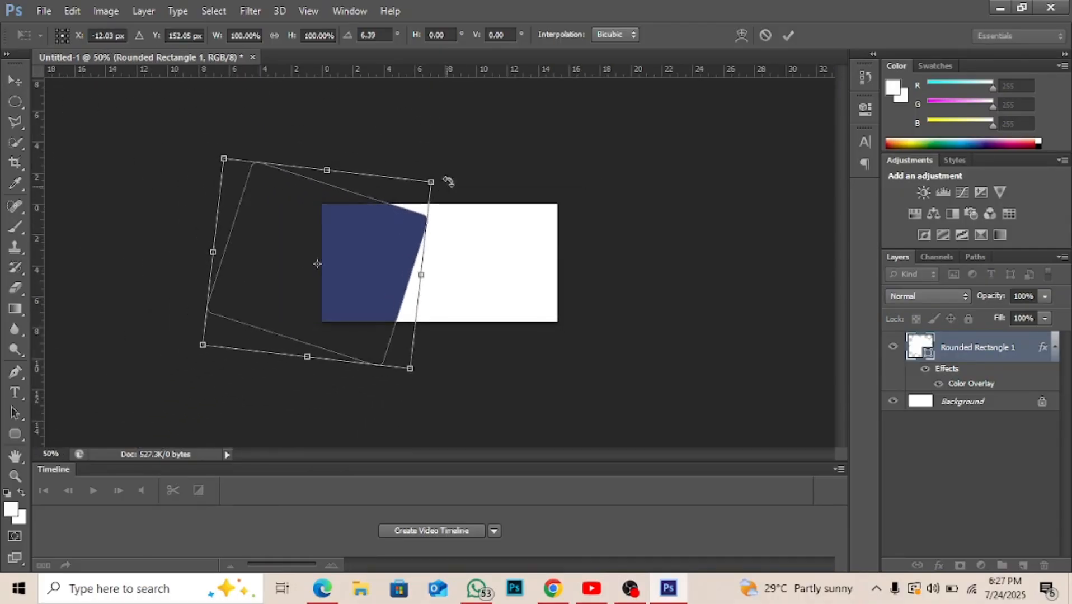
pyautogui.moveTo(450, 157); pyautogui.dragTo(455, 184)
pyautogui.moveTo(426, 242); pyautogui.dragTo(452, 242)
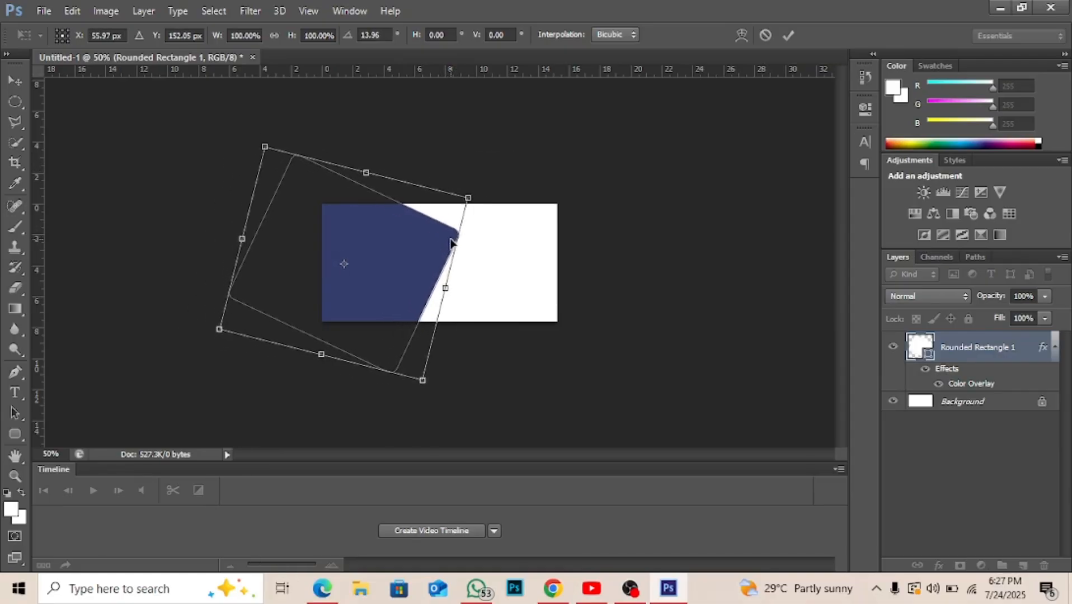
pyautogui.press('Return')
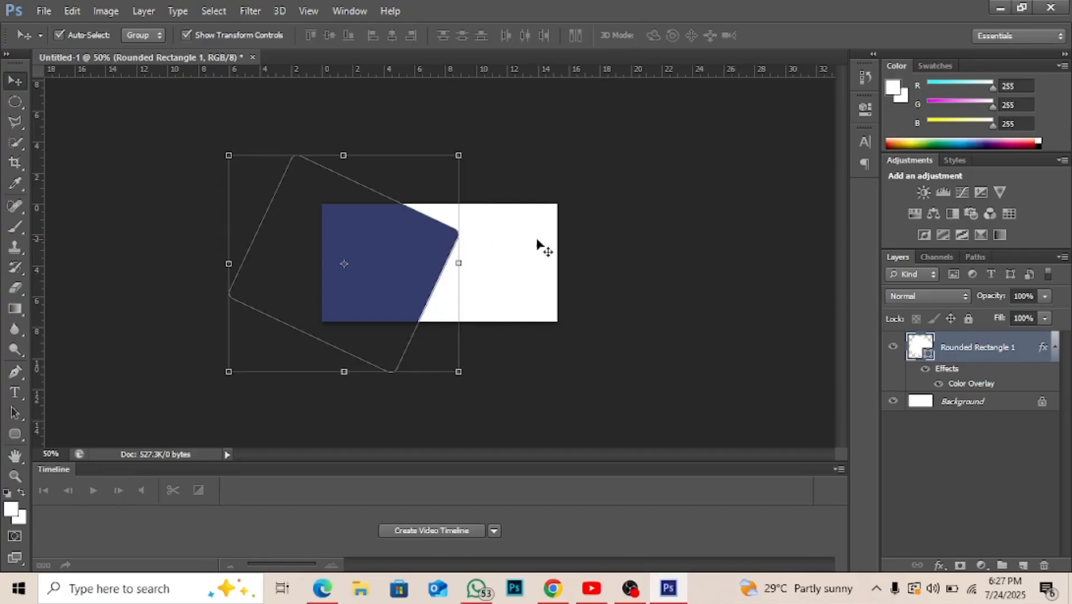
pyautogui.click(596, 271)
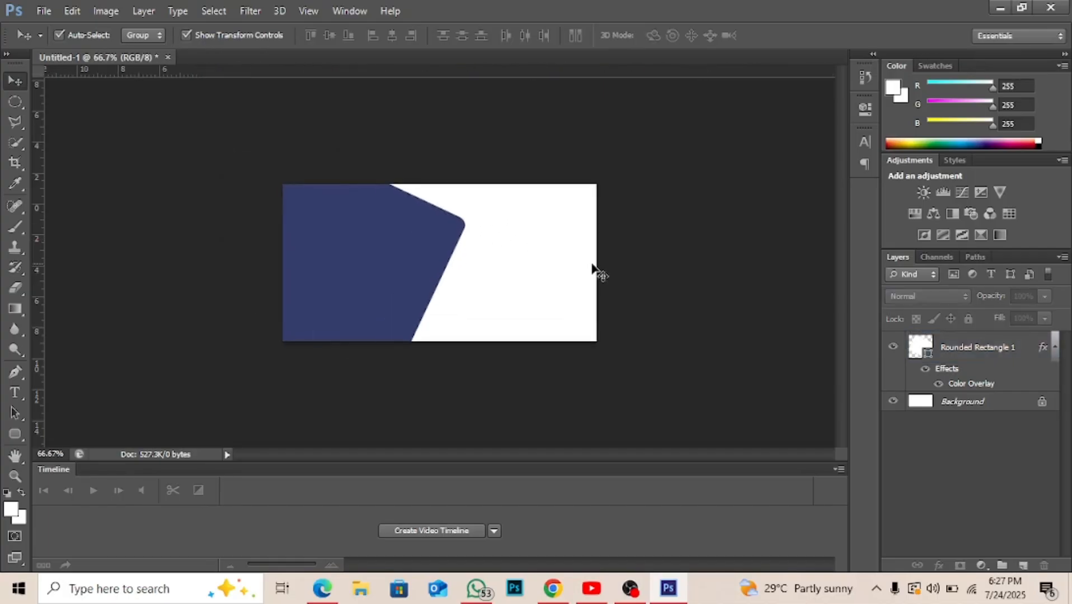
# Step: Duplicate the dark blue rounded rectangle layer in place
pyautogui.hotkey('ctrl', '+')
pyautogui.hotkey('ctrl', '+')
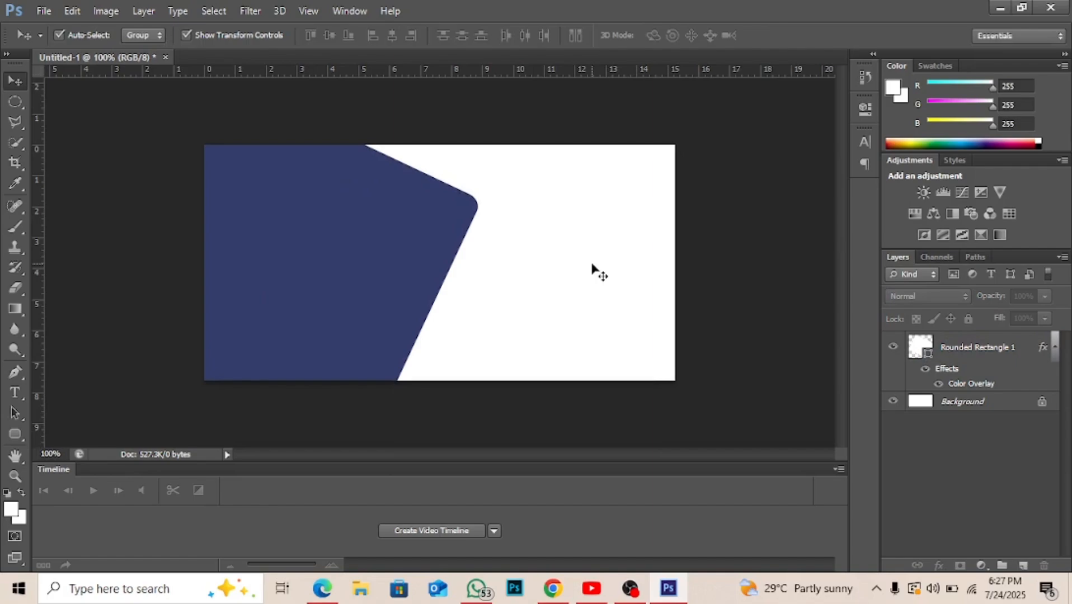
pyautogui.hotkey('ctrl', '+')
pyautogui.click(433, 223)
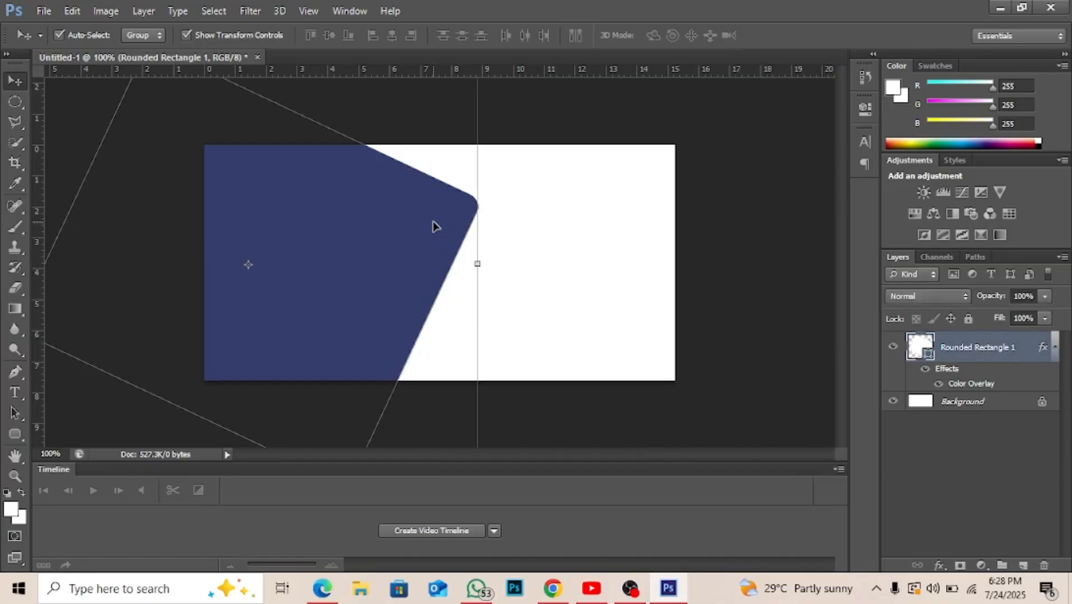
pyautogui.hotkey('ctrl', 'j')
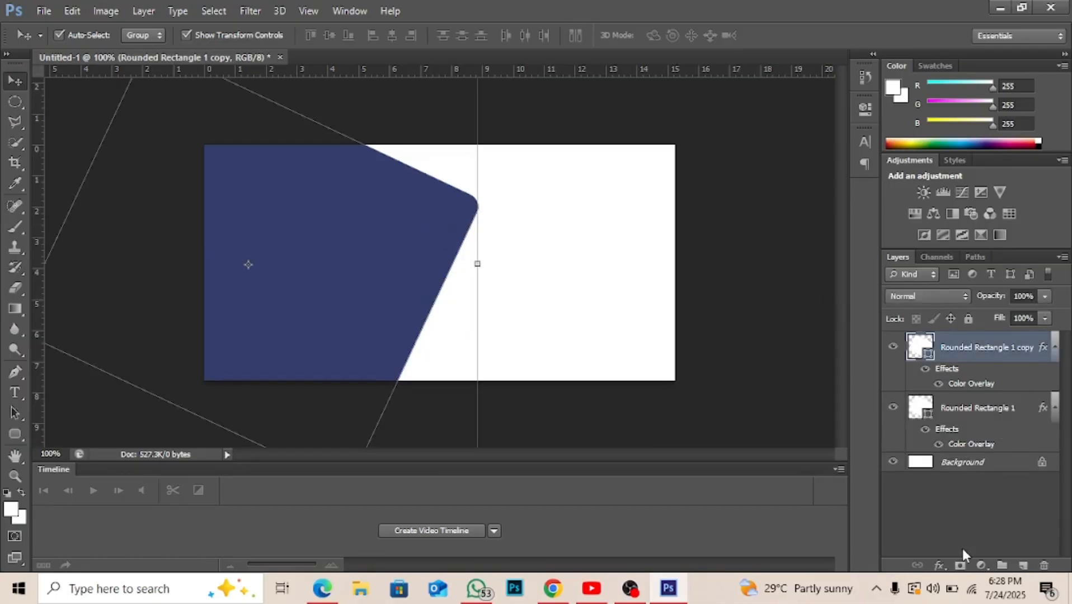
pyautogui.click(940, 565)
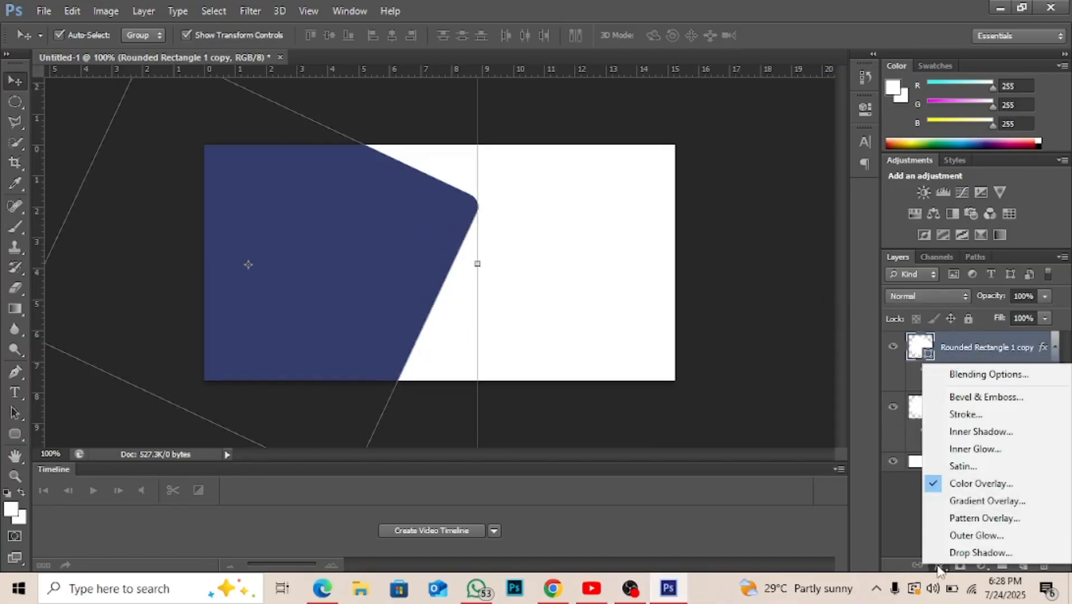
pyautogui.click(968, 491)
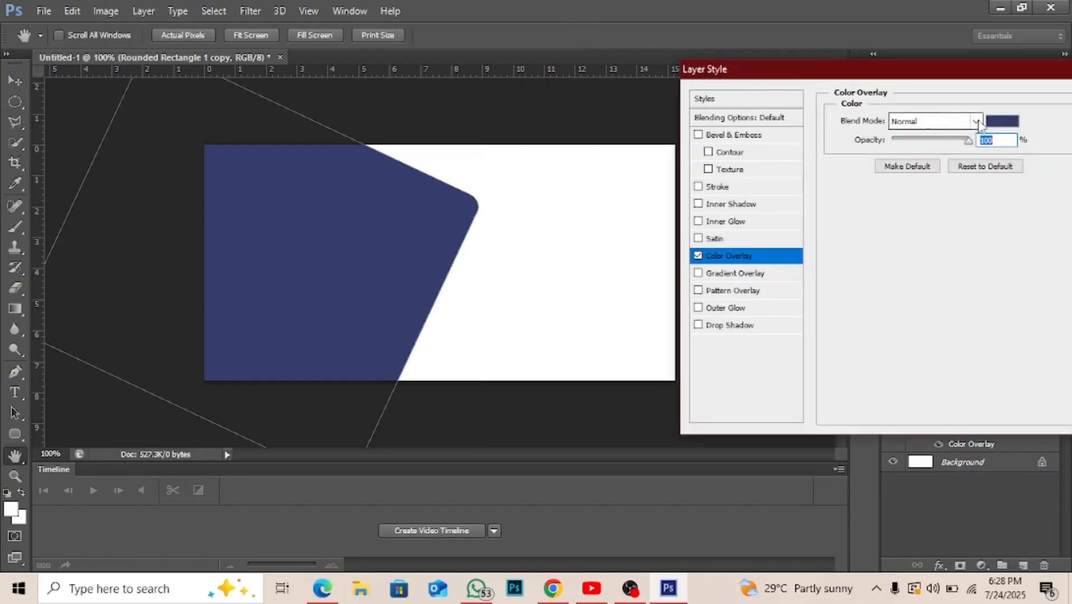
pyautogui.click(1001, 122)
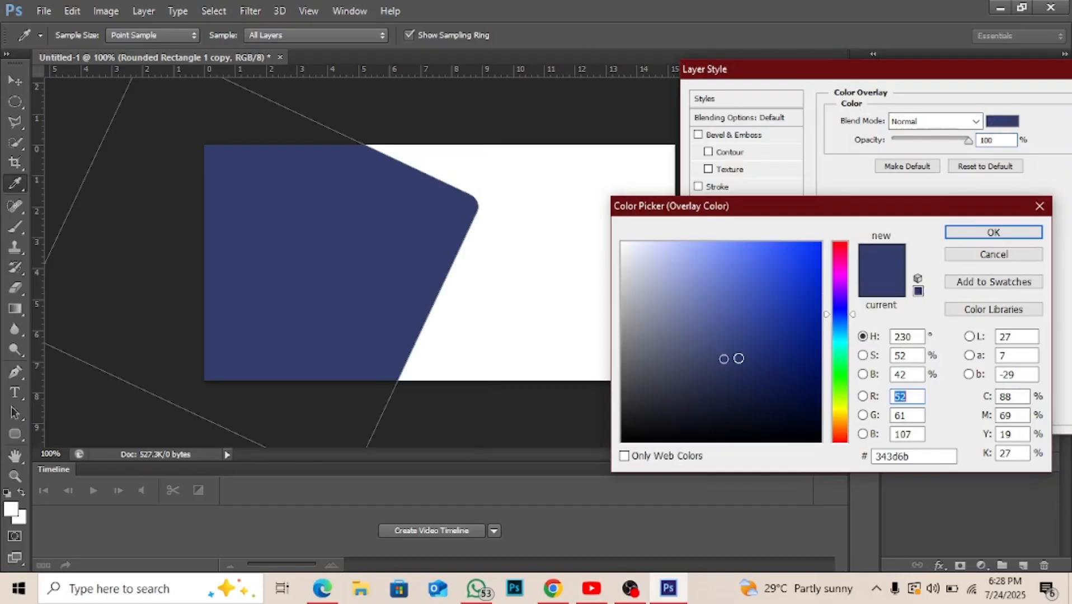
pyautogui.click(618, 253)
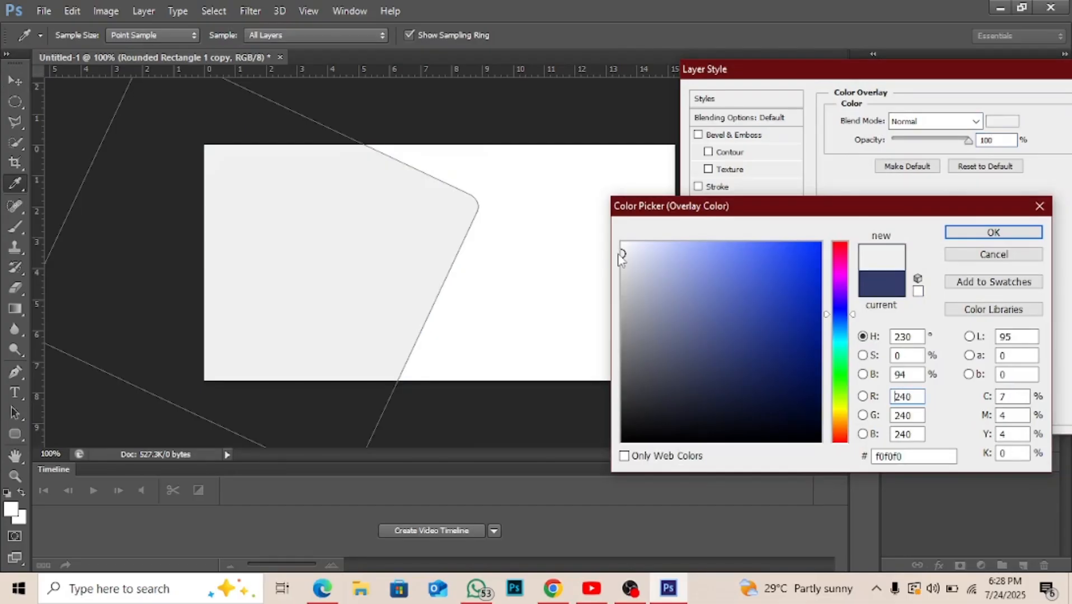
pyautogui.press('Escape')
pyautogui.press('Escape')
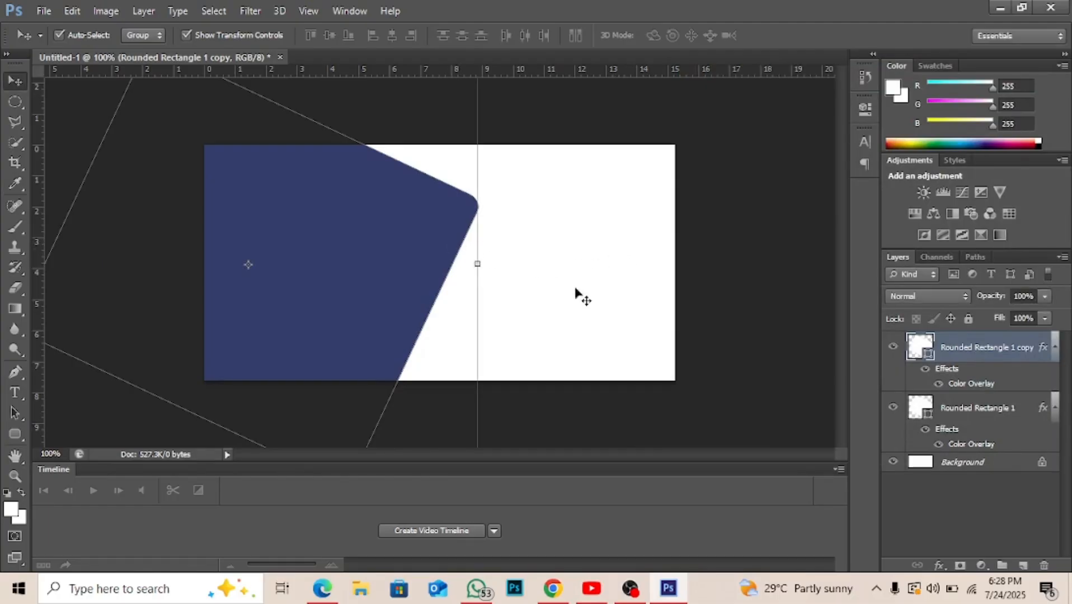
# Step: Nudge the original rounded rectangle, beneath its copy, about 0.5 cm to the right
pyautogui.click(960, 411)
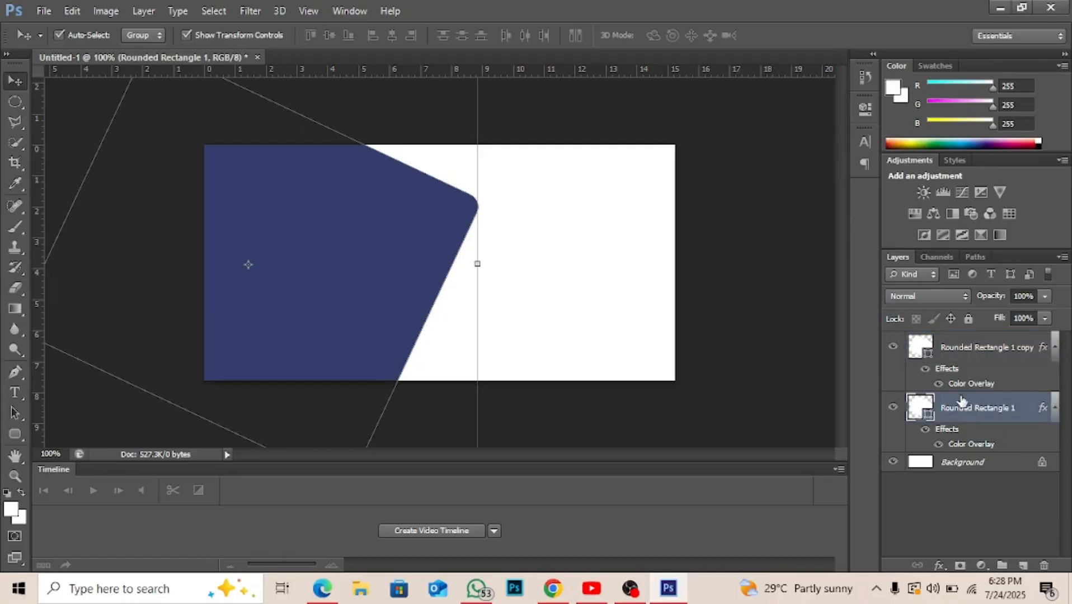
pyautogui.click(954, 359)
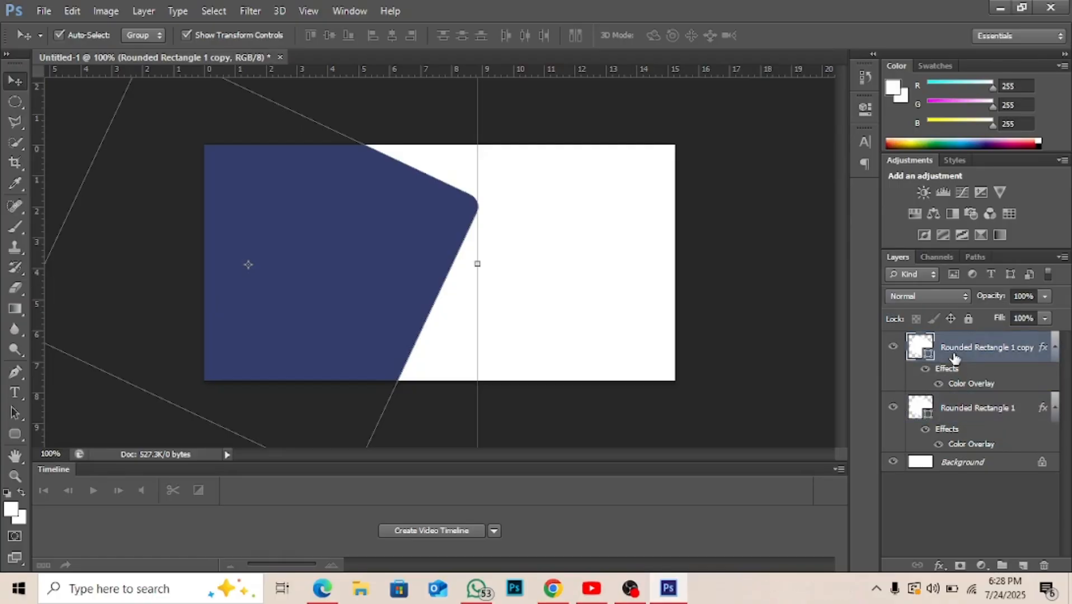
pyautogui.click(961, 399)
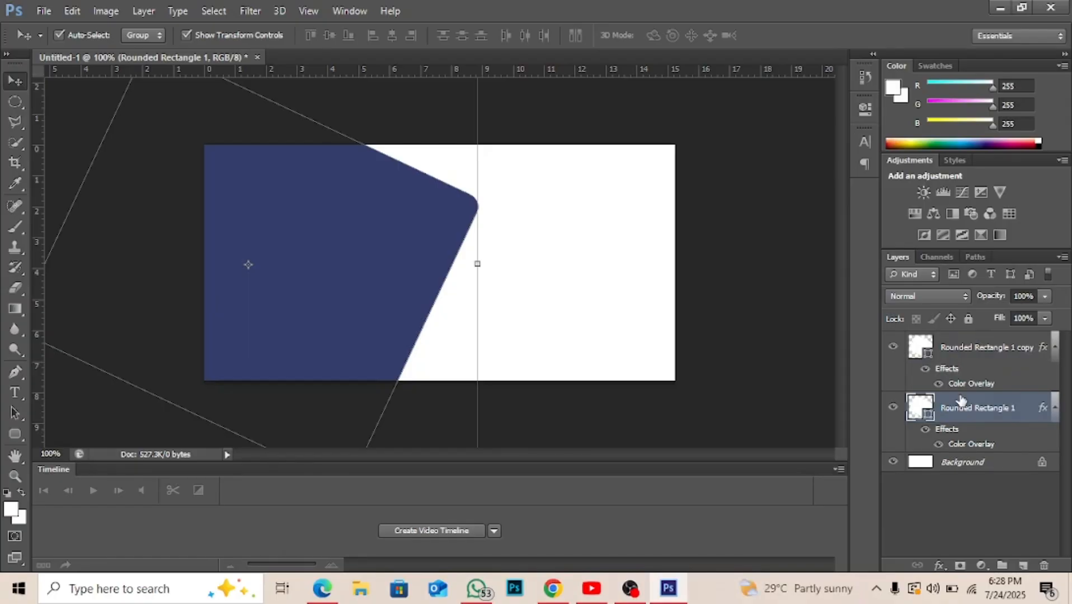
pyautogui.press('Right')
pyautogui.press('Right')
pyautogui.press('Right')
pyautogui.press('Right')
pyautogui.press('Right')
pyautogui.press('Right')
pyautogui.press('Right')
pyautogui.press('Right')
pyautogui.press('Right')
pyautogui.press('Right')
pyautogui.press('Right')
pyautogui.press('Right')
pyautogui.press('Right')
pyautogui.press('Right')
pyautogui.press('Right')
pyautogui.press('Right')
pyautogui.press('Right')
pyautogui.press('Right')
pyautogui.press('Right')
pyautogui.press('Right')
pyautogui.press('Right')
pyautogui.press('Right')
pyautogui.press('Right')
pyautogui.press('Right')
pyautogui.press('Right')
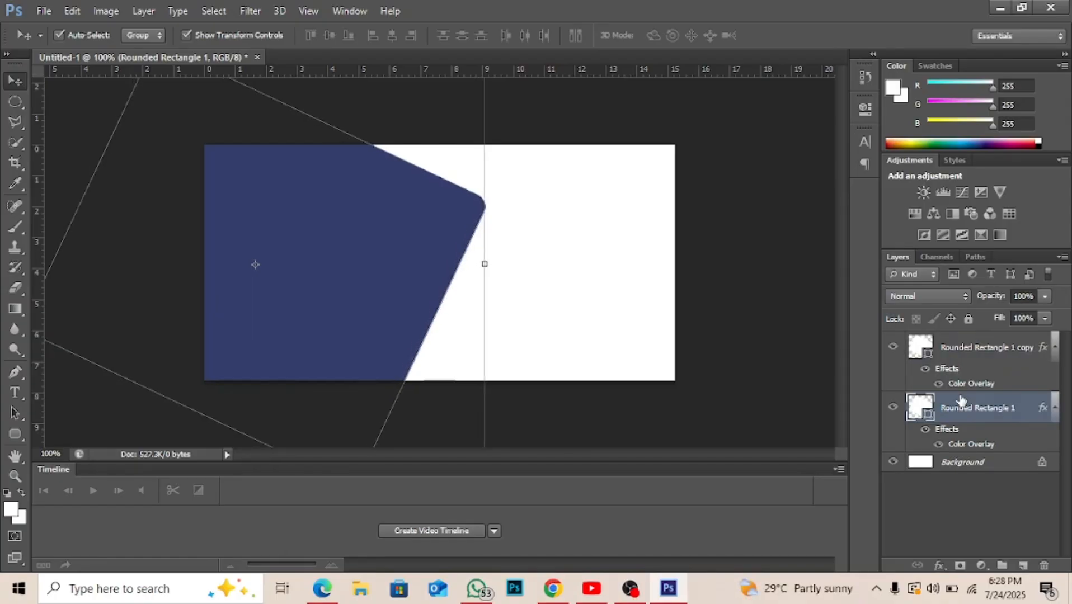
pyautogui.press('Right')
pyautogui.press('Right')
pyautogui.press('Right')
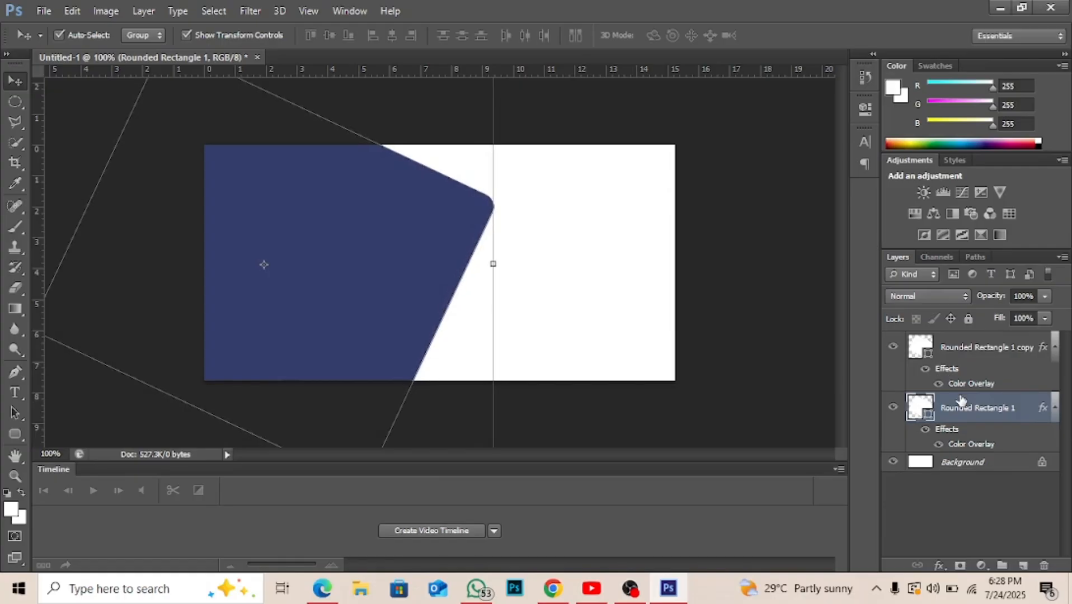
# Step: Add a Stroke effect to the rounded rectangle copy, 7 px in size and positioned outside
pyautogui.click(957, 360)
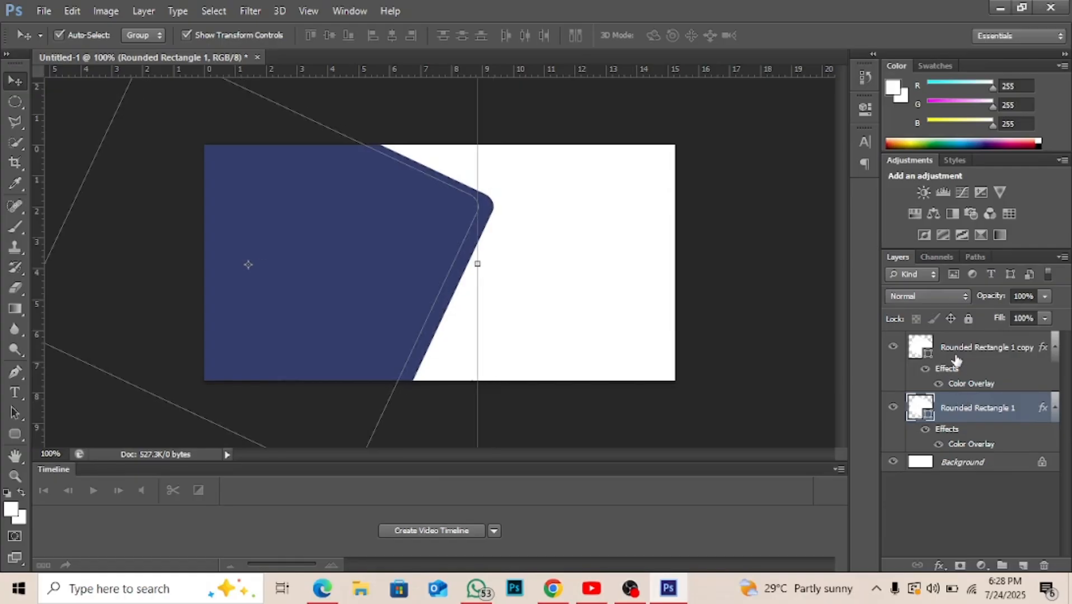
pyautogui.click(940, 564)
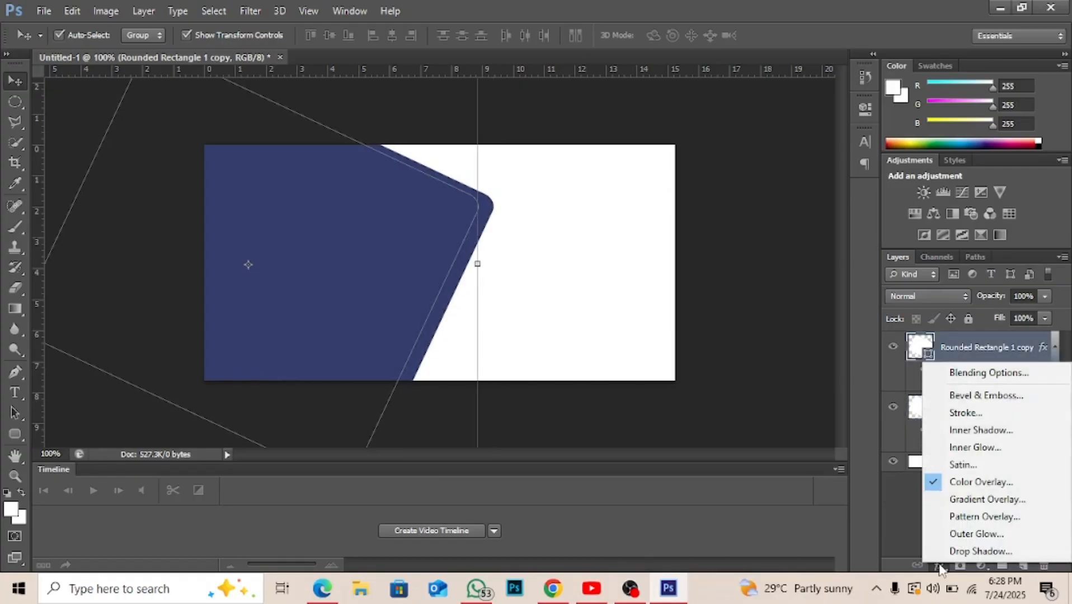
pyautogui.click(981, 417)
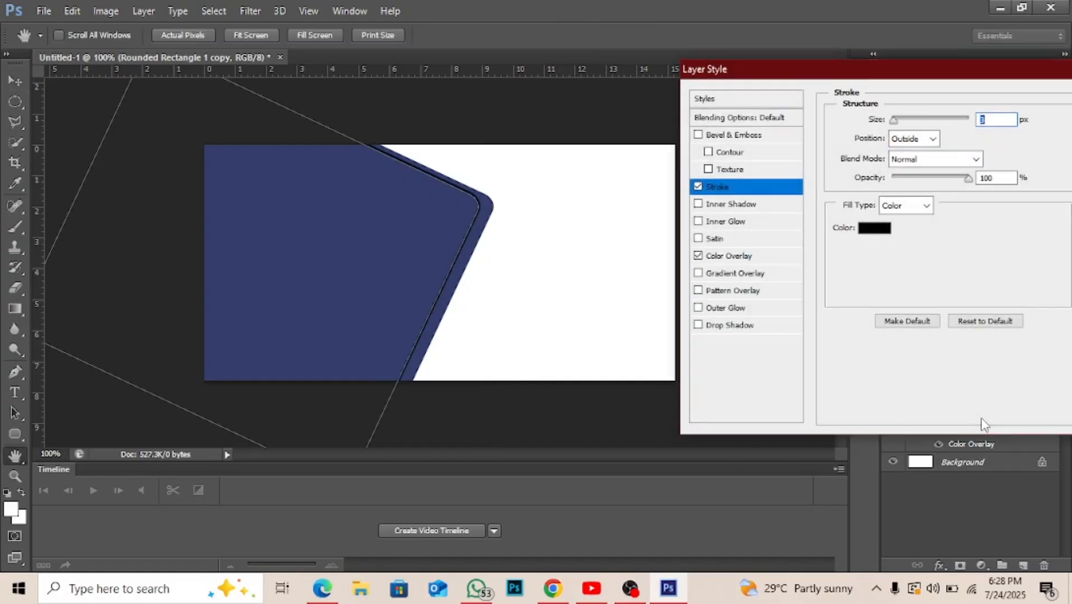
pyautogui.write('20')
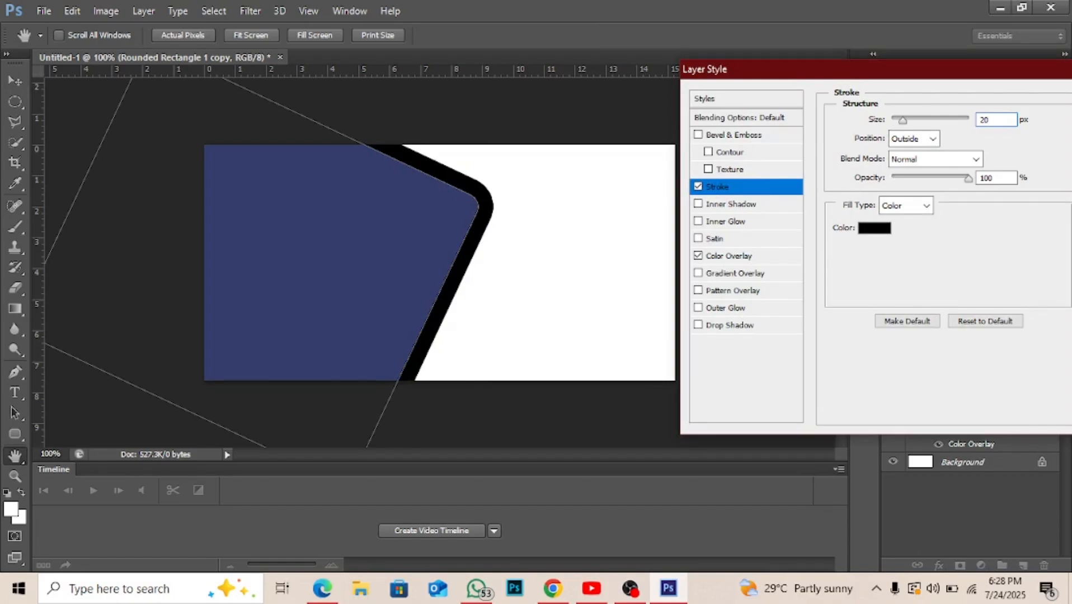
pyautogui.press('BackSpace')
pyautogui.press('BackSpace')
pyautogui.write('10')
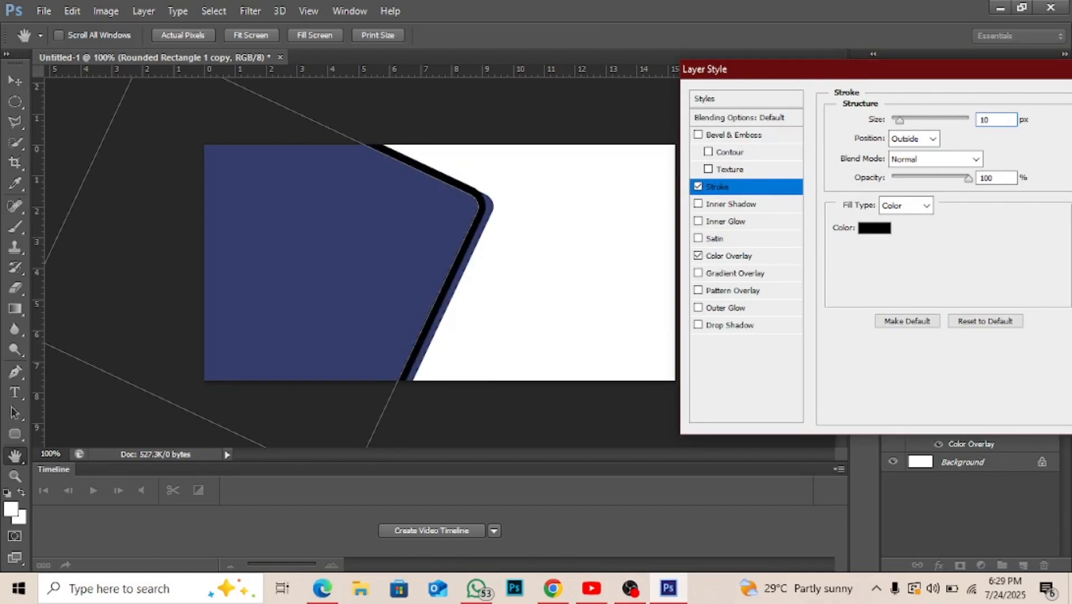
pyautogui.press('BackSpace')
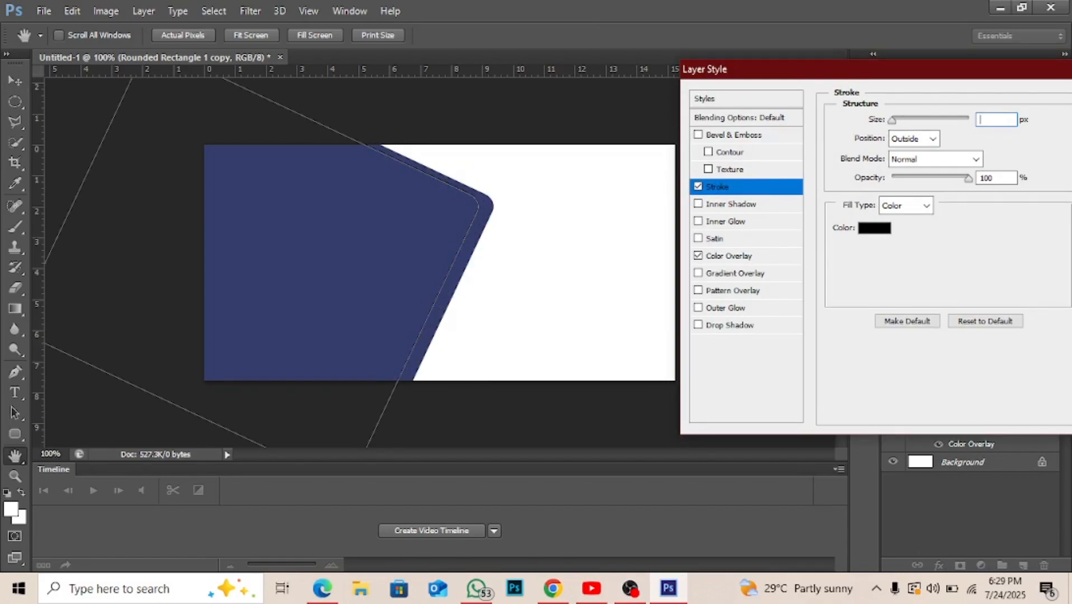
pyautogui.write('7')
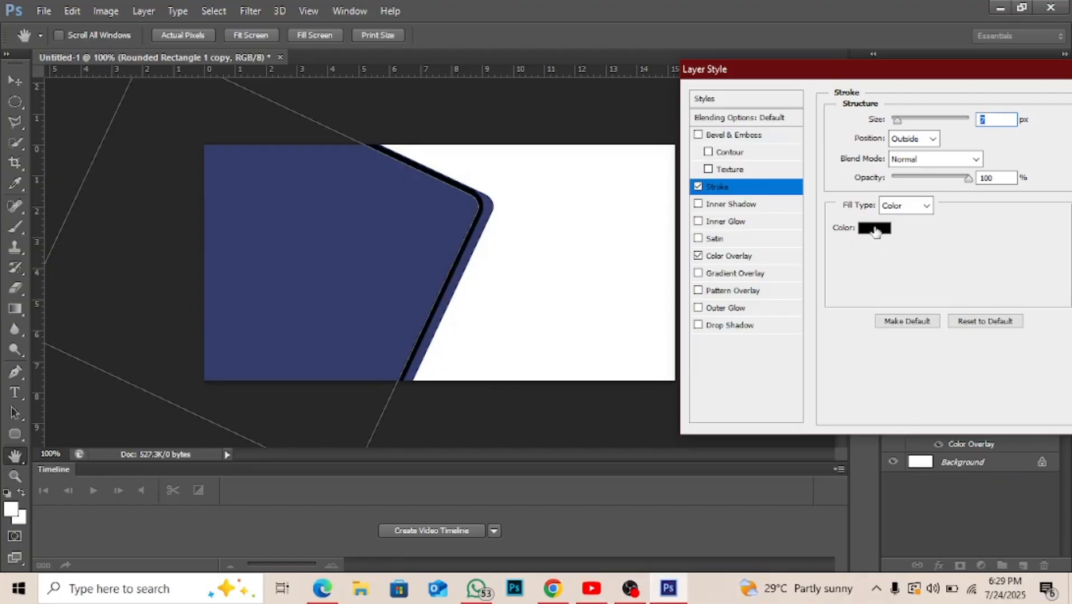
# Step: Set the copy's stroke colour to white #ffffff and its size to 5 px
pyautogui.click(874, 228)
pyautogui.click(608, 189)
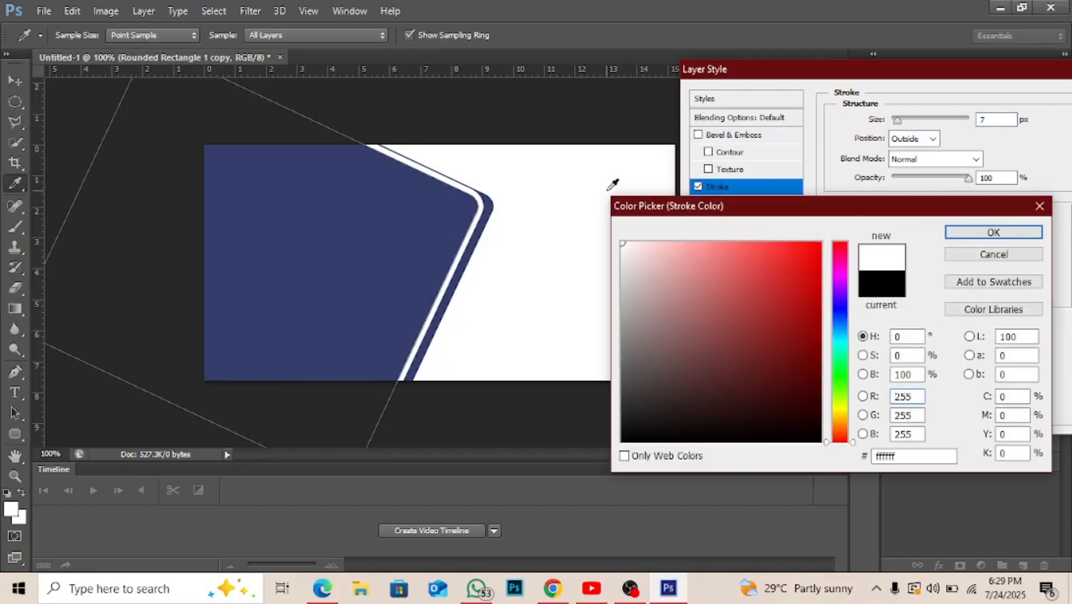
pyautogui.press('Return')
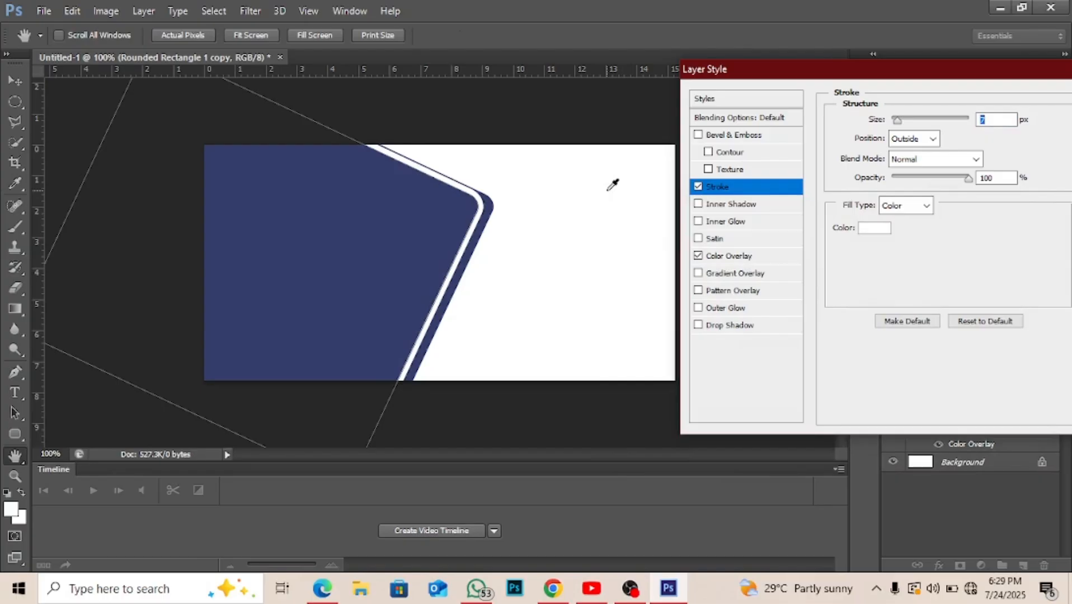
pyautogui.write('5')
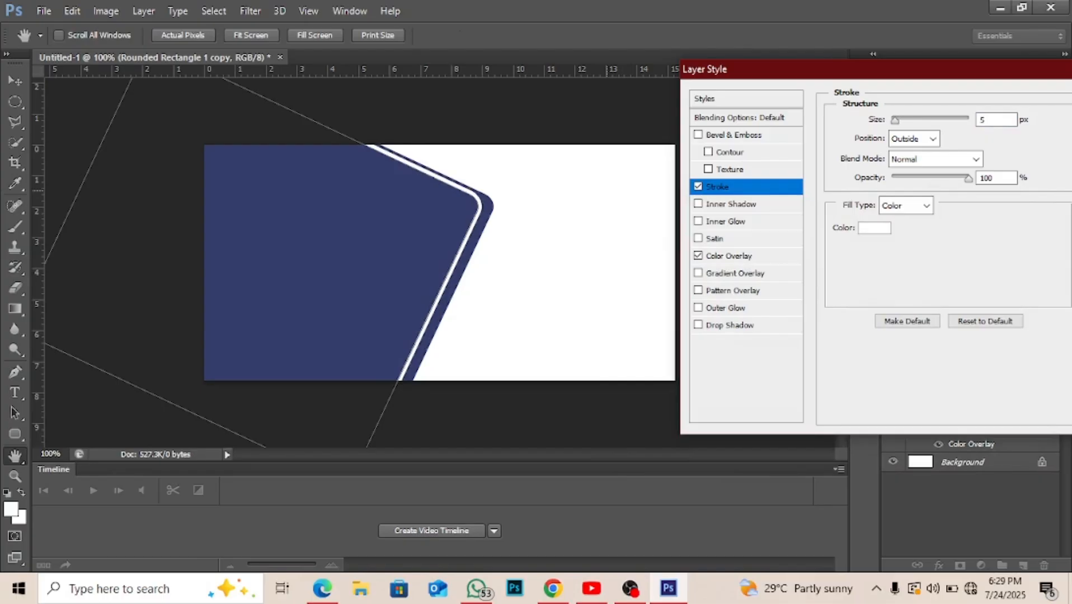
pyautogui.press('Return')
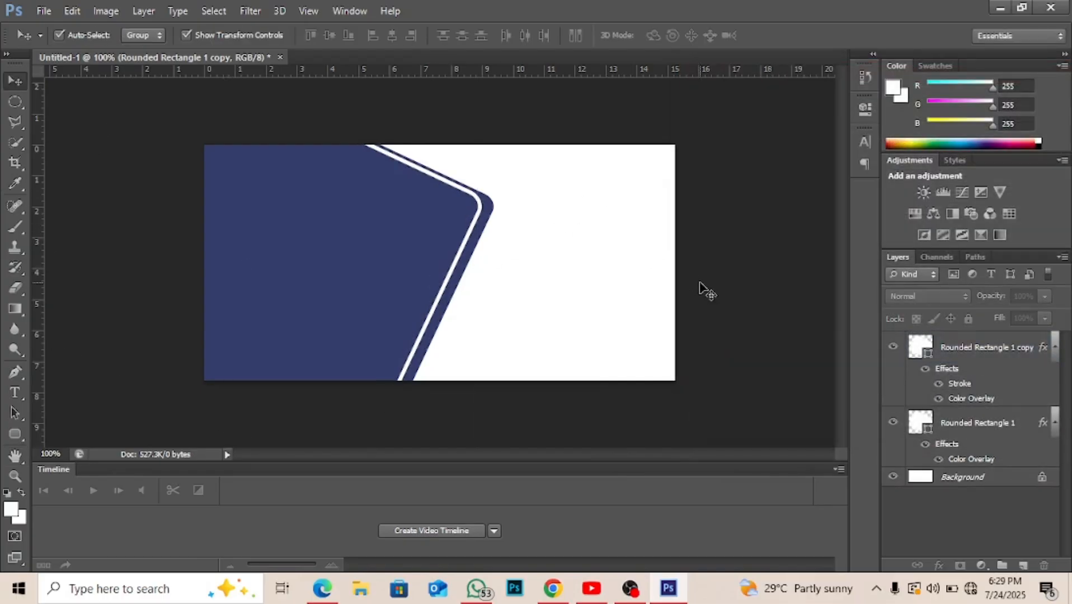
pyautogui.click(706, 291)
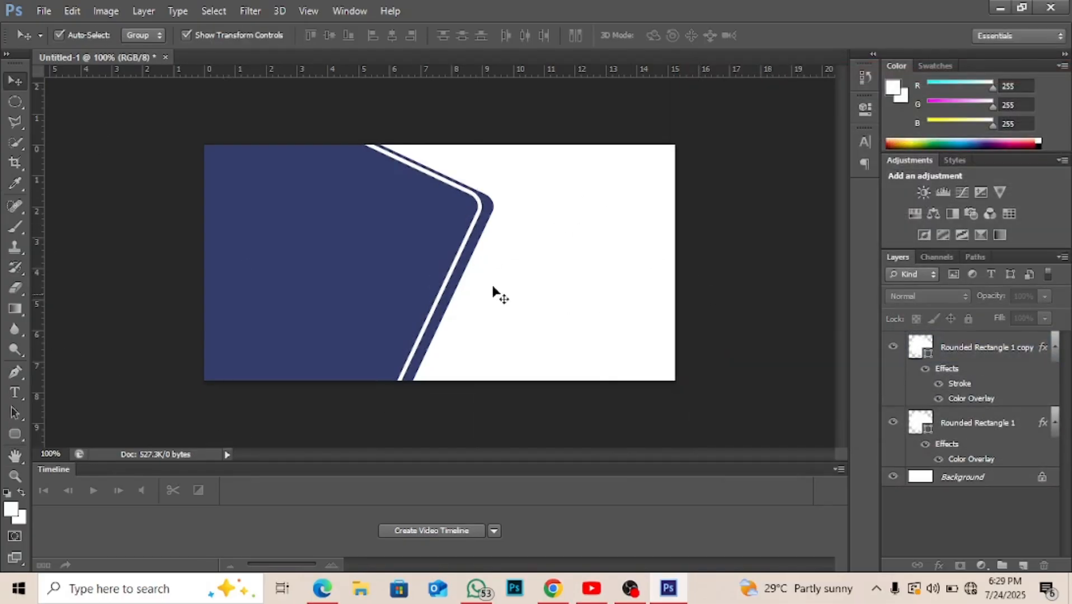
# Step: Nudge the original rounded rectangle up about 0.1 cm to even out the blue band outside the white stroke
pyautogui.click(448, 303)
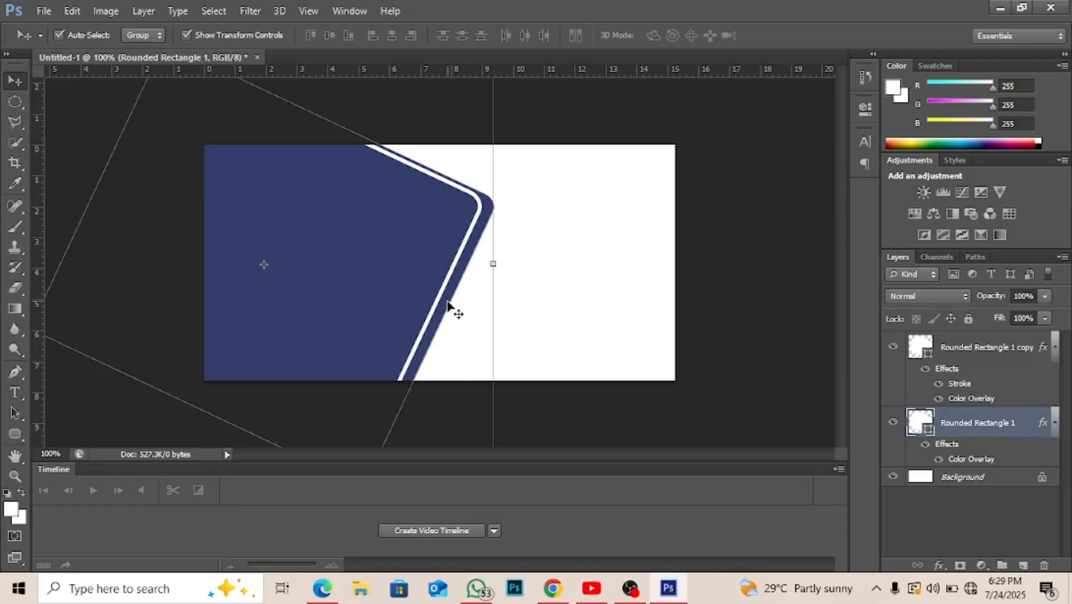
pyautogui.press('Up')
pyautogui.press('Up')
pyautogui.press('Up')
pyautogui.press('Up')
pyautogui.press('Up')
pyautogui.press('Up')
pyautogui.press('Up')
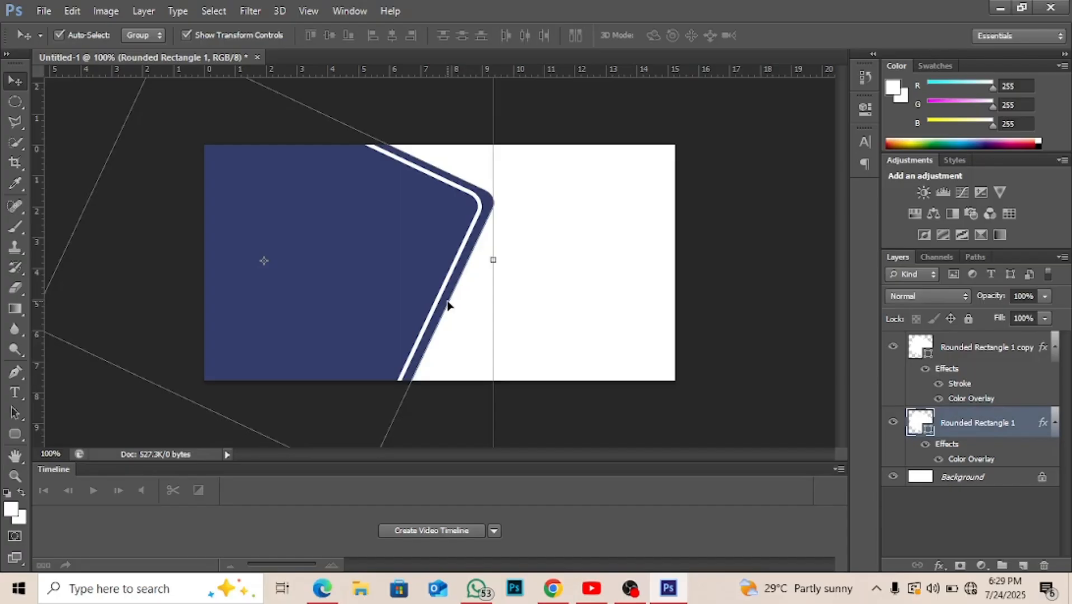
# Step: Nudge the original rounded rectangle about 3 px to the left to narrow the outer blue band, and deselect it
pyautogui.press('Left')
pyautogui.press('Left')
pyautogui.press('Left')
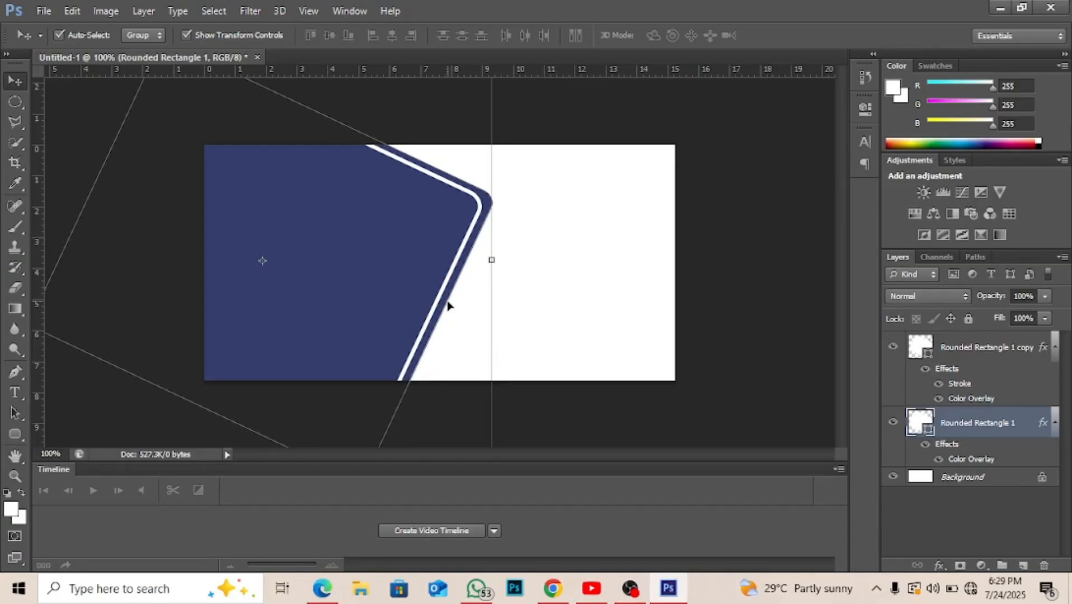
pyautogui.press('Return')
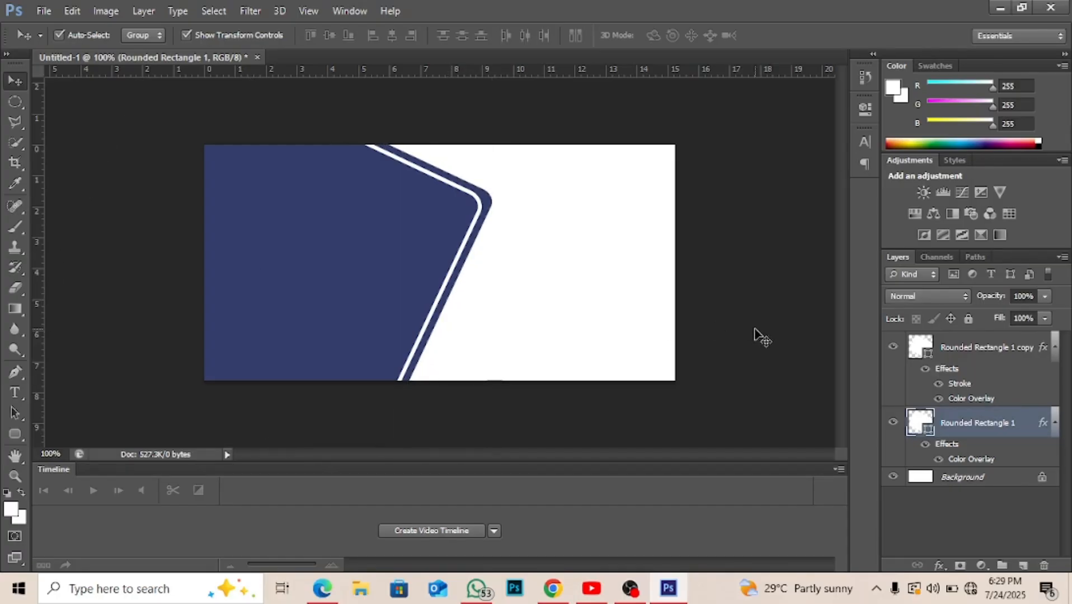
pyautogui.click(754, 330)
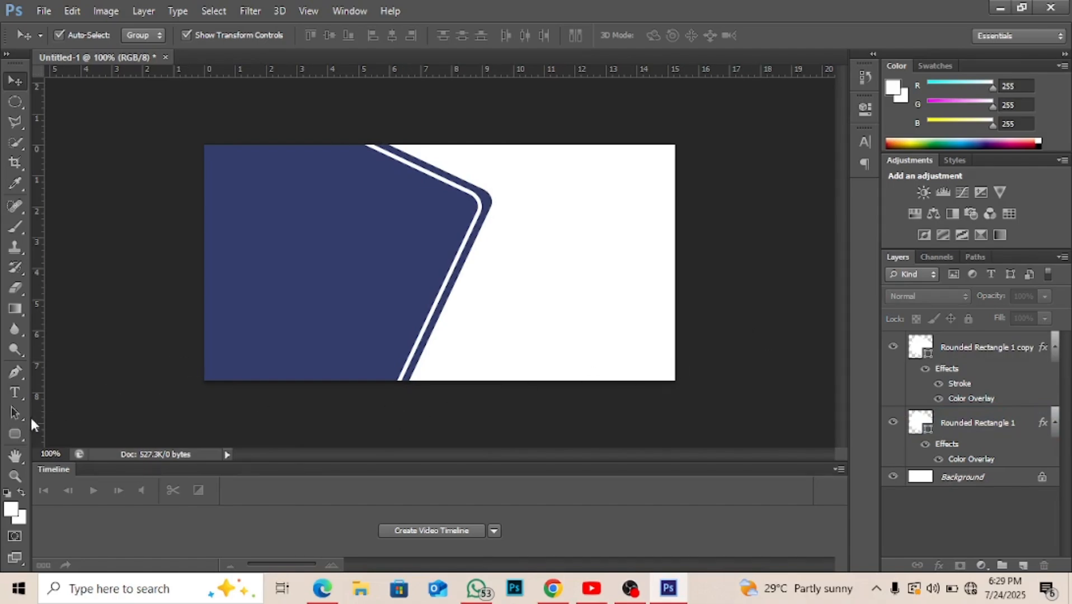
# Step: Add a white text line reading FRANITA on the upper part of the blue shape
pyautogui.click(15, 393)
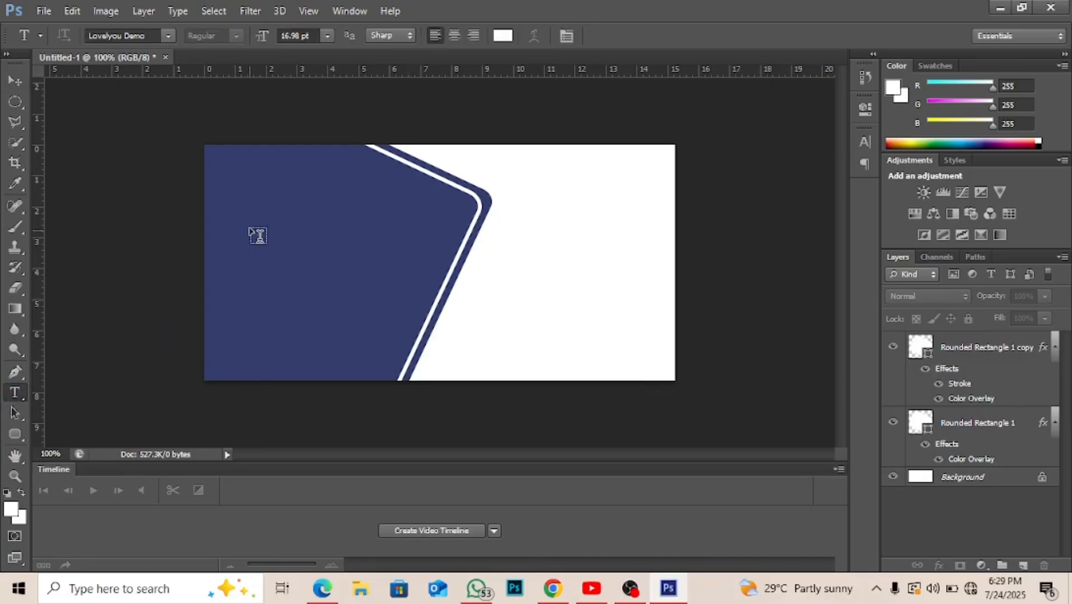
pyautogui.click(252, 219)
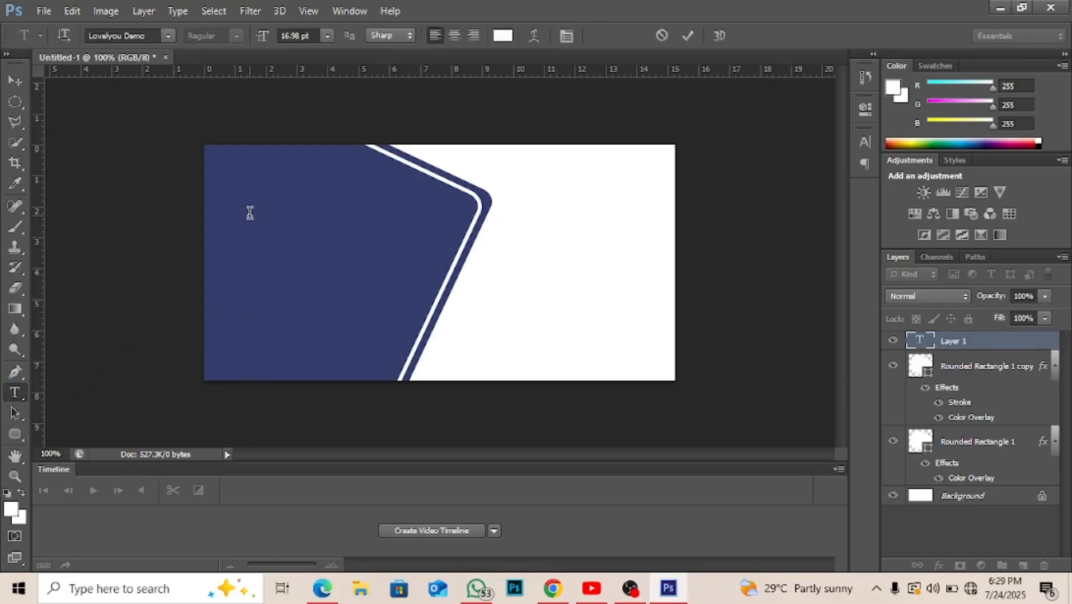
pyautogui.write('FRAN')
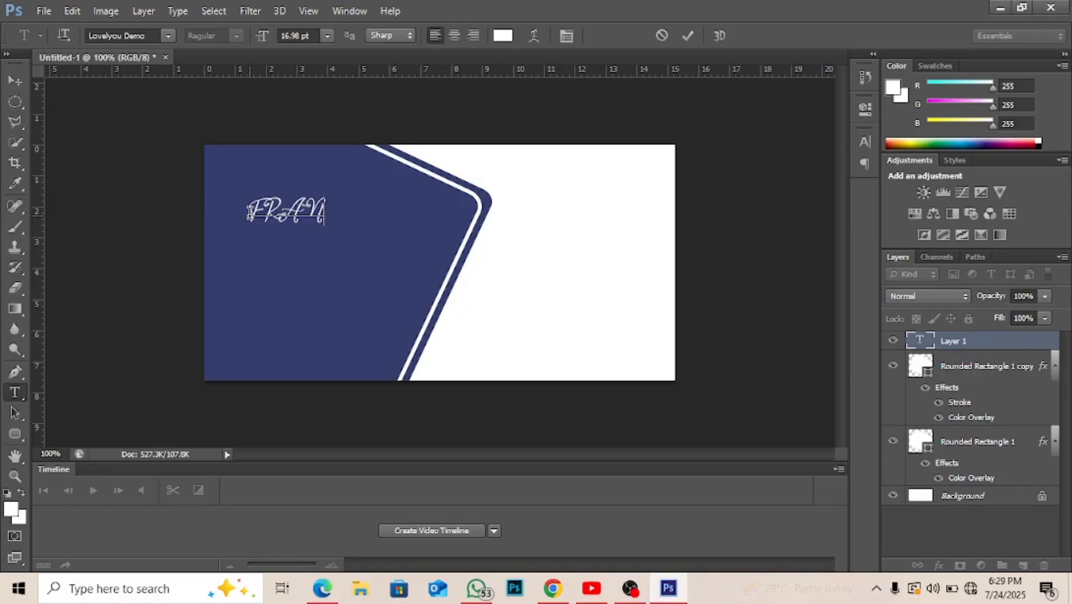
pyautogui.write('ITA ')
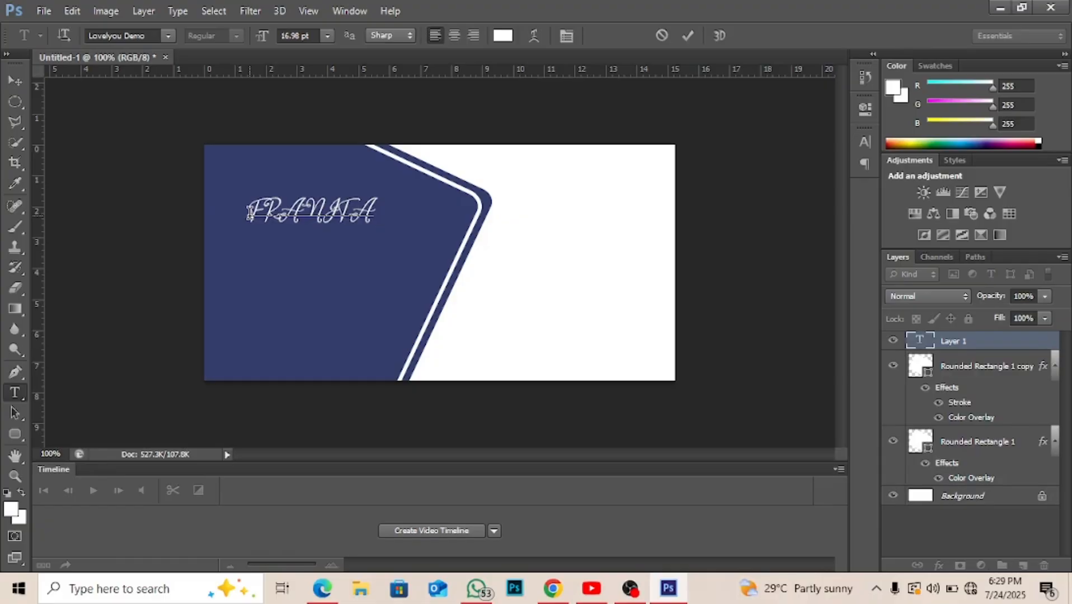
pyautogui.write('Ven')
pyautogui.press('BackSpace')
pyautogui.press('BackSpace')
pyautogui.press('BackSpace')
pyautogui.click(687, 36)
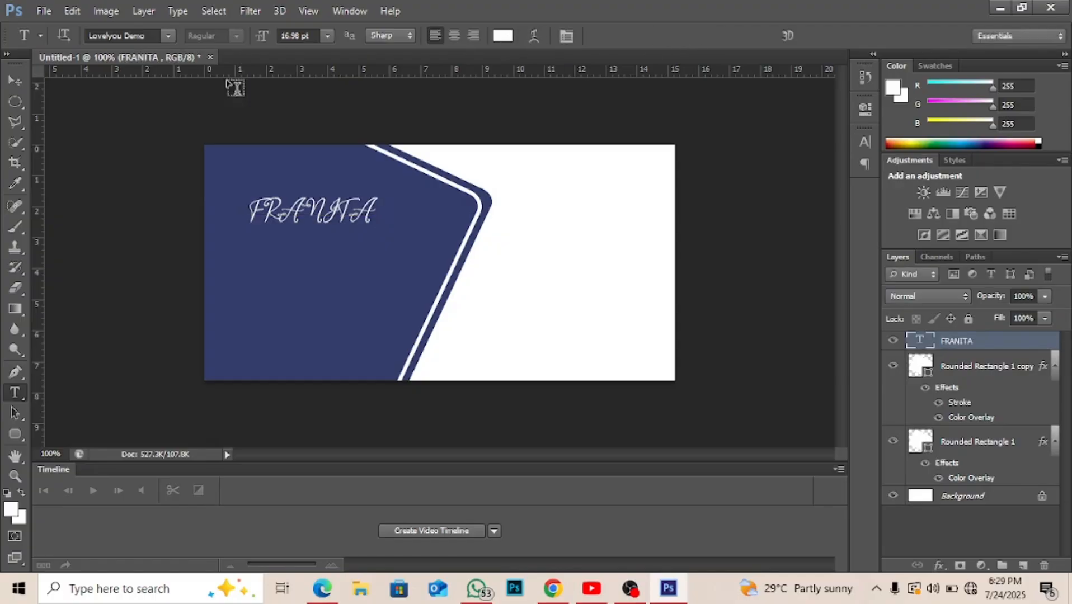
# Step: Set the FRANITA text's font to Nexa in the Heavy style
pyautogui.click(152, 36)
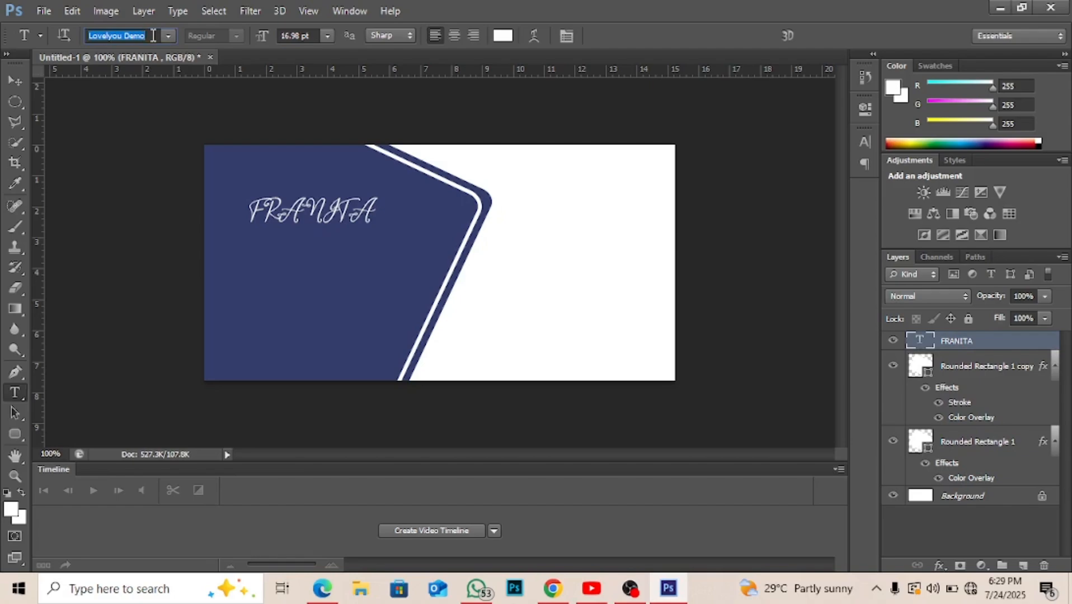
pyautogui.write('Nexa')
pyautogui.press('Return')
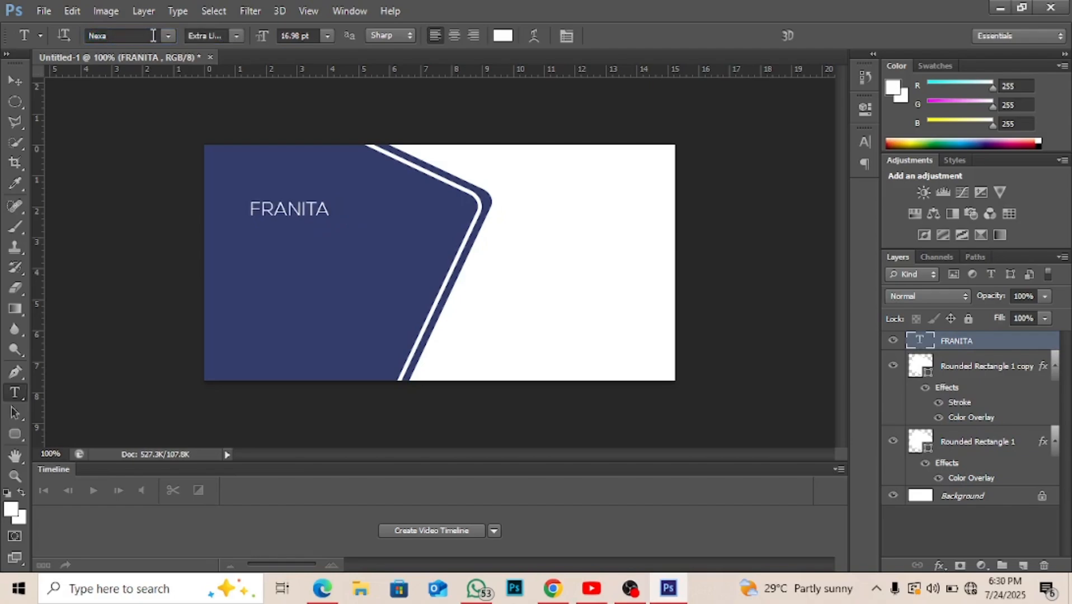
pyautogui.click(237, 35)
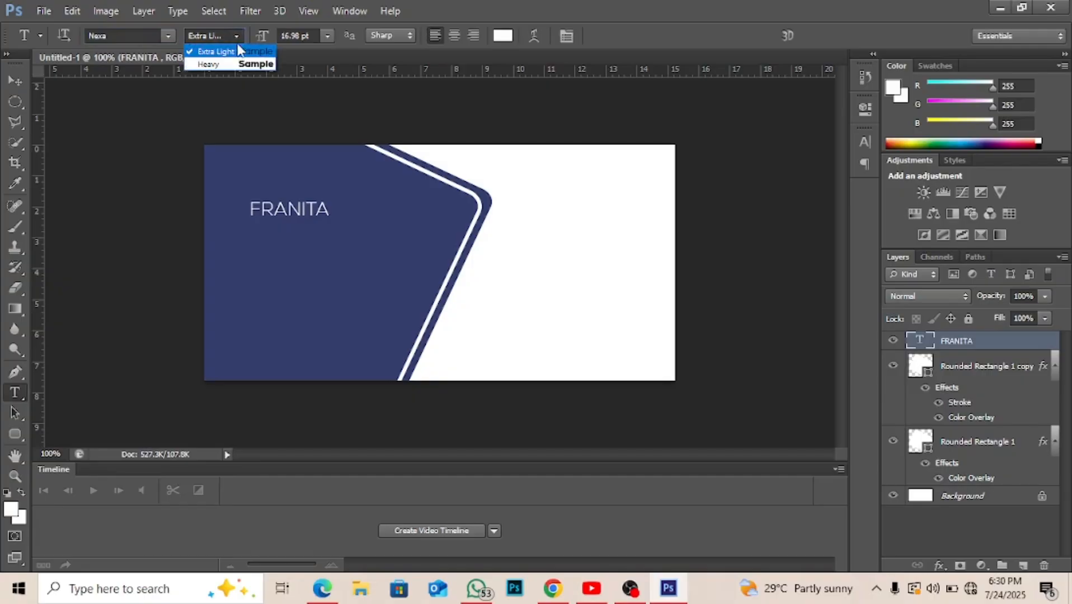
pyautogui.click(232, 64)
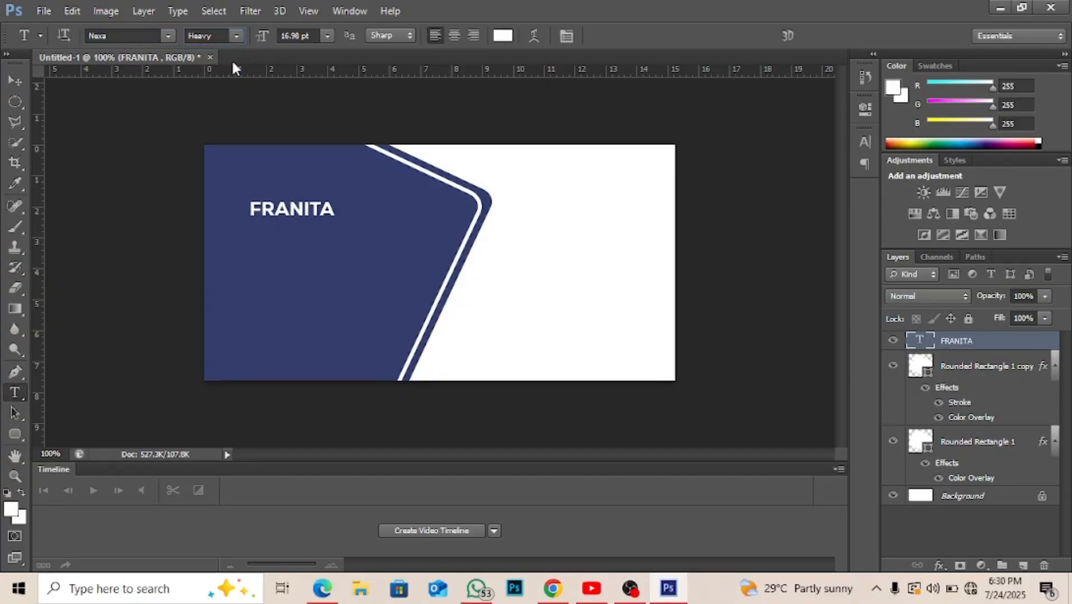
# Step: Enlarge the FRANITA text to about 190% and position it across the upper part of the blue shape
pyautogui.click(15, 79)
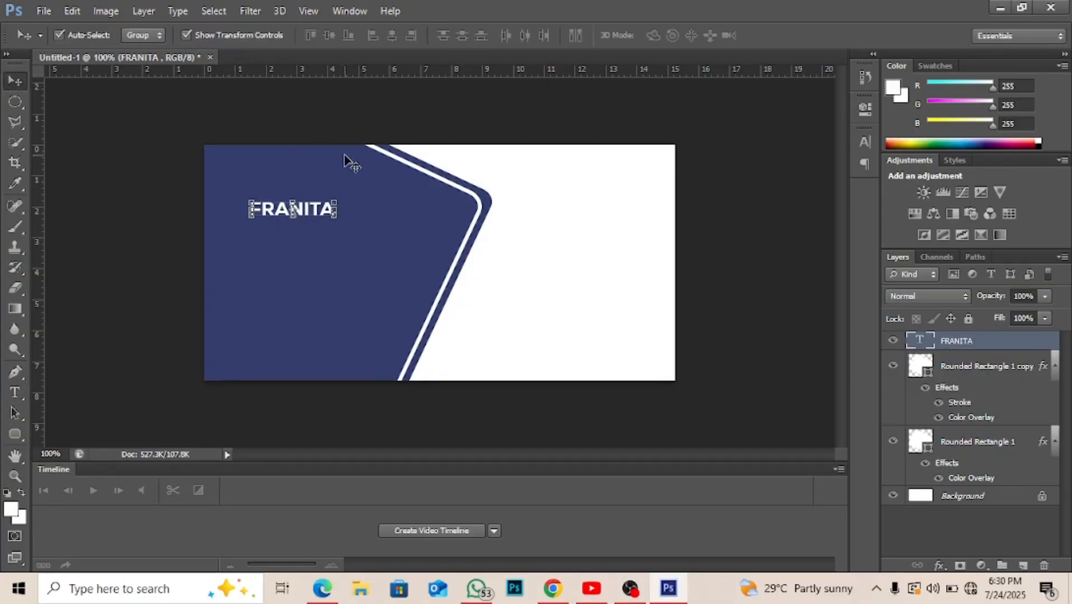
pyautogui.moveTo(292, 209); pyautogui.dragTo(235, 181)
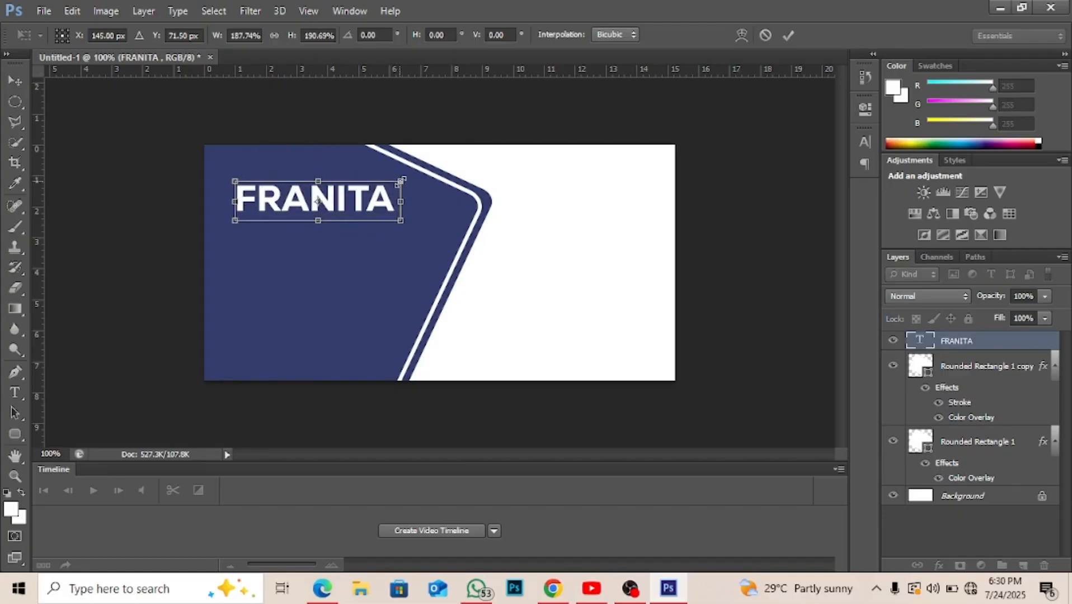
pyautogui.moveTo(400, 181); pyautogui.dragTo(386, 206)
pyautogui.press('Return')
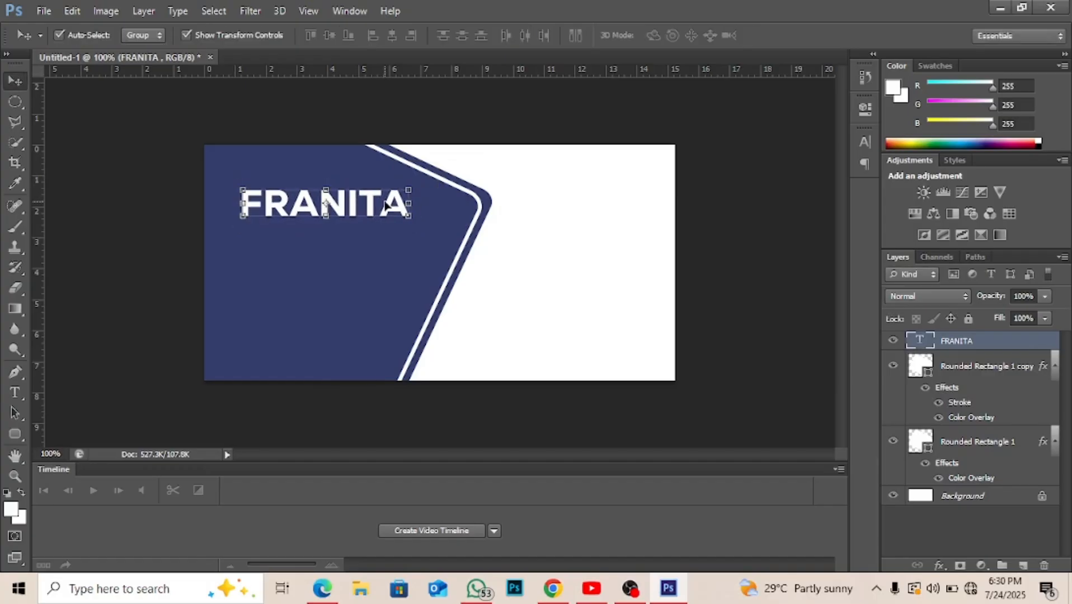
# Step: Duplicate the FRANITA text, place the copy directly beneath it and change its wording to Ventures
pyautogui.hotkey('ctrl', 'j')
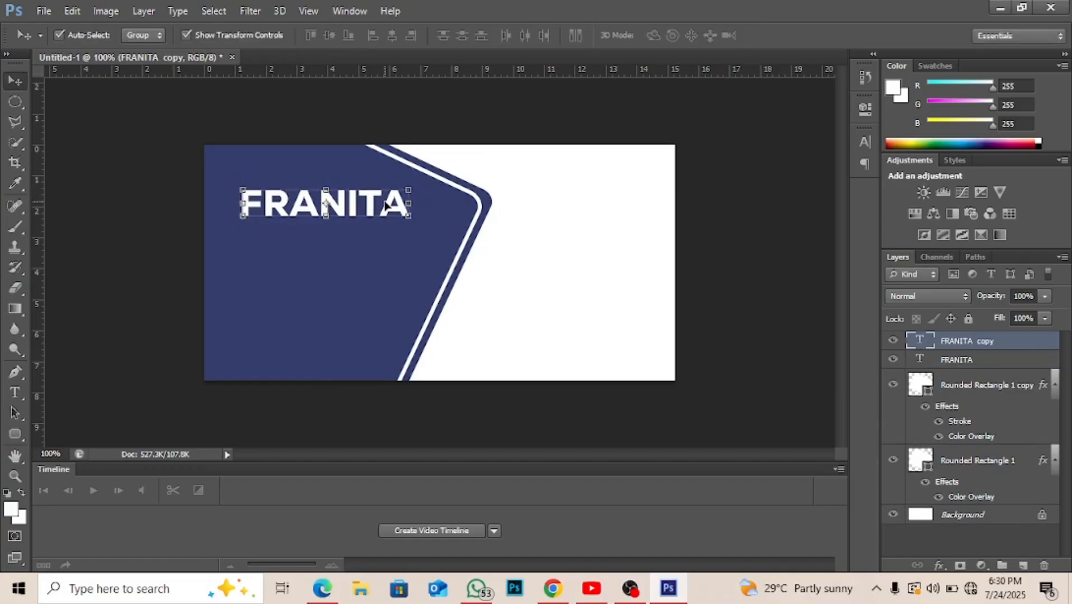
pyautogui.moveTo(386, 205); pyautogui.dragTo(386, 241)
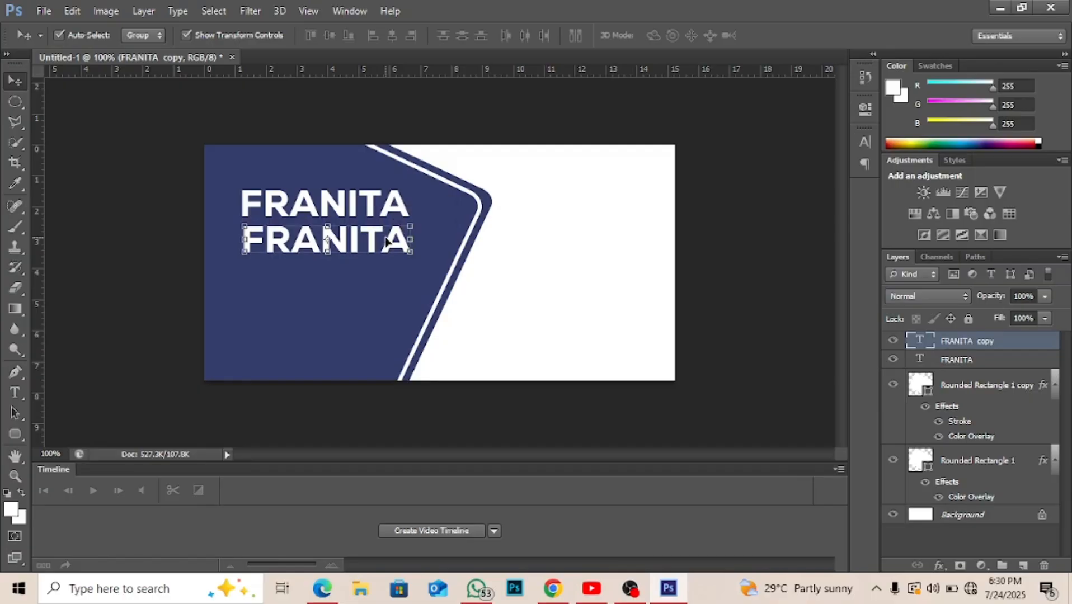
pyautogui.press('t')
pyautogui.doubleClick(384, 236)
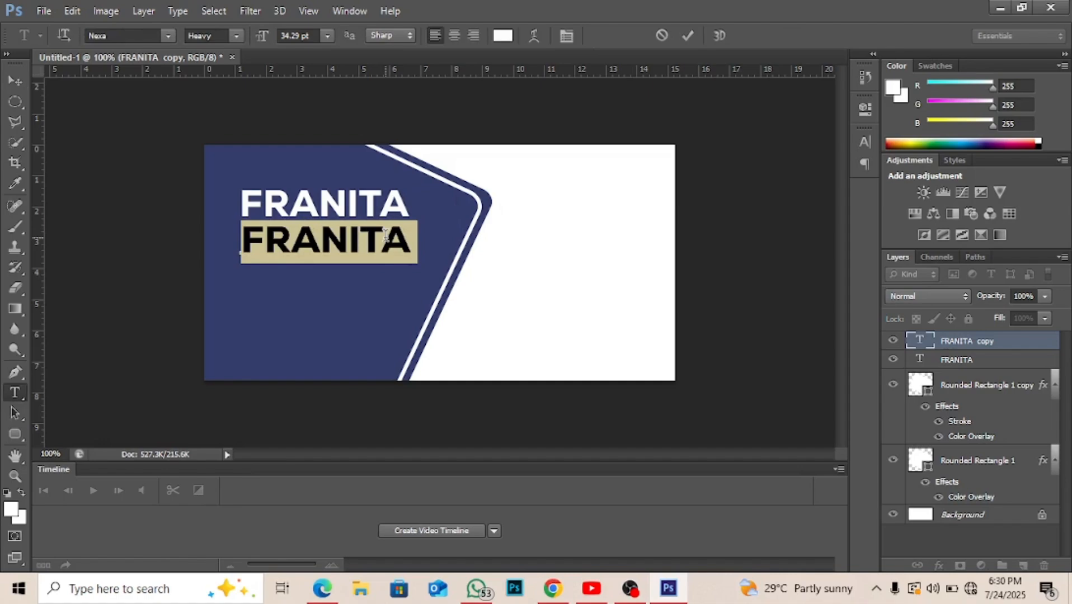
pyautogui.write('Ven')
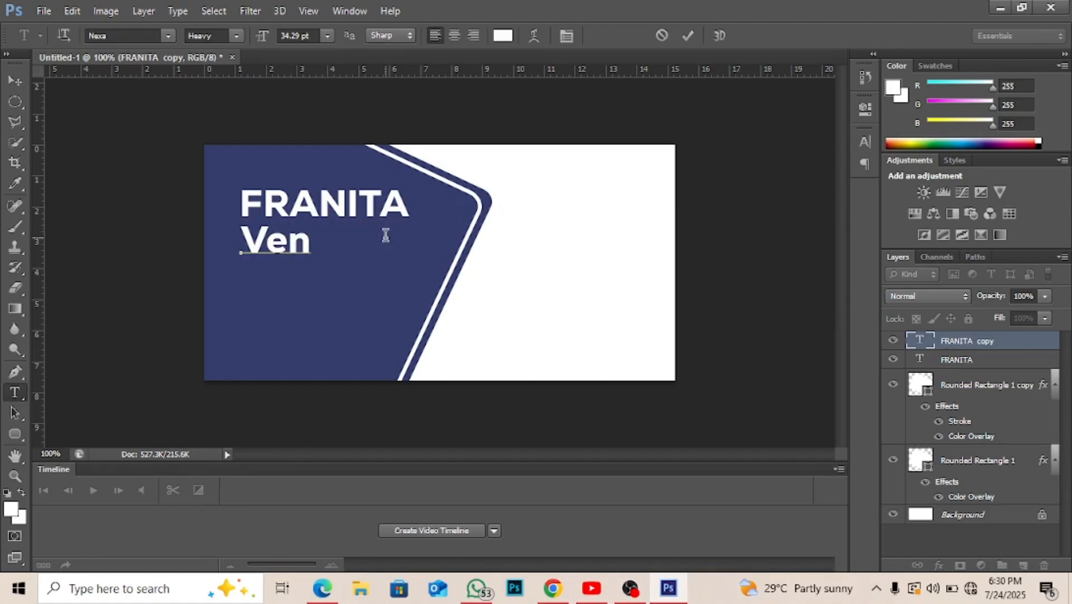
pyautogui.write('tures')
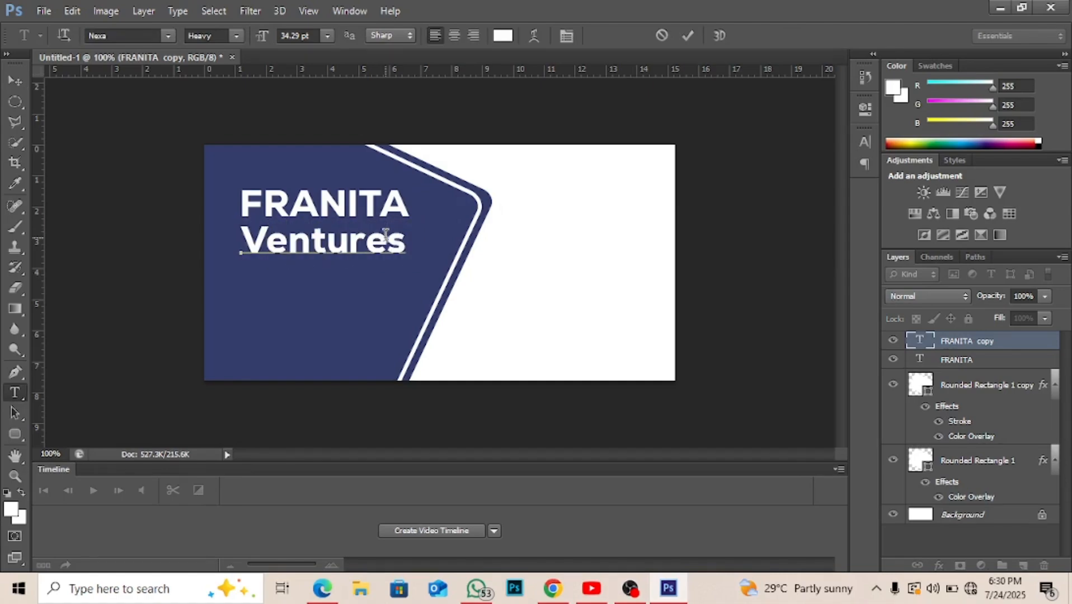
pyautogui.click(688, 34)
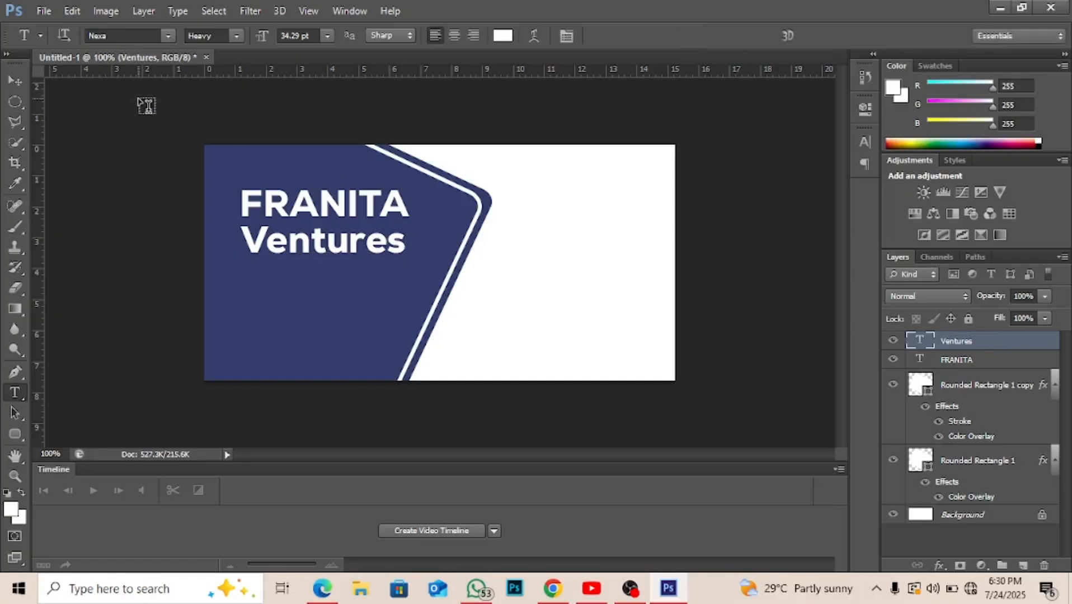
# Step: Try the Papyrus font on the Ventures text
pyautogui.click(166, 36)
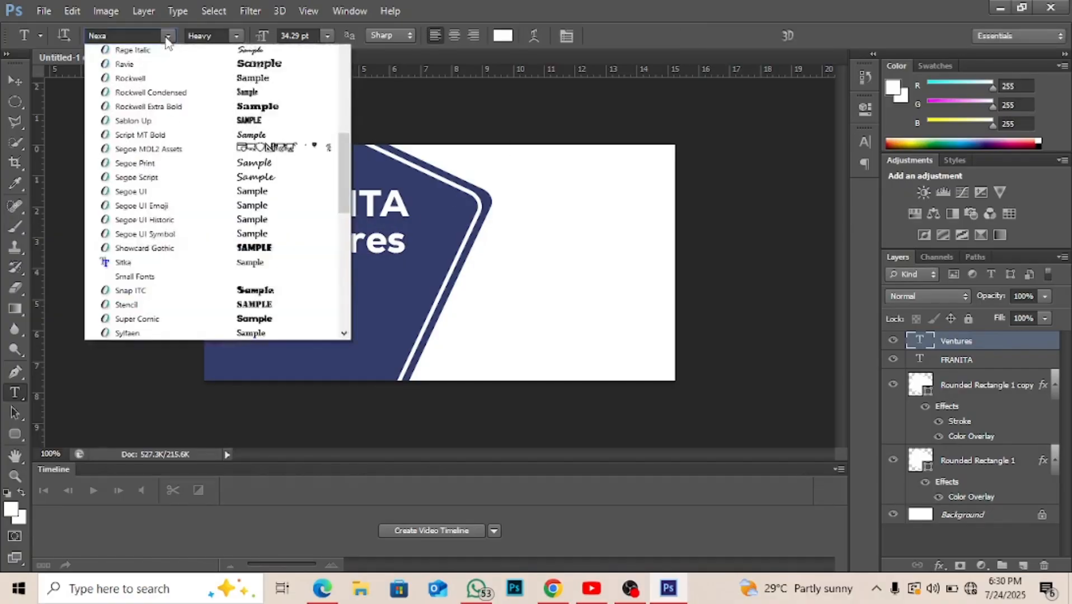
pyautogui.click(165, 36)
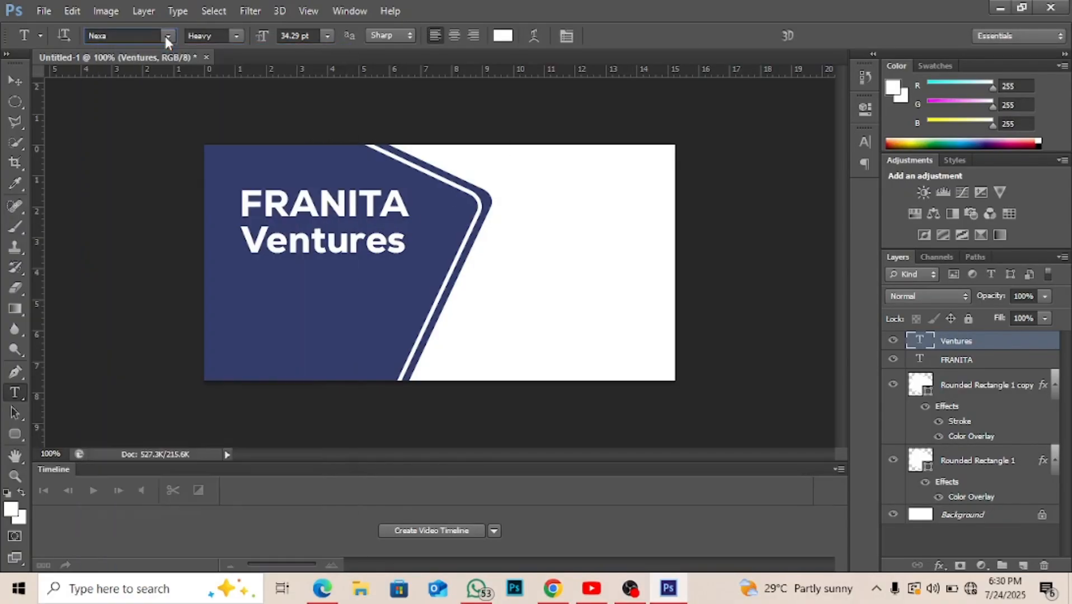
pyautogui.click(567, 36)
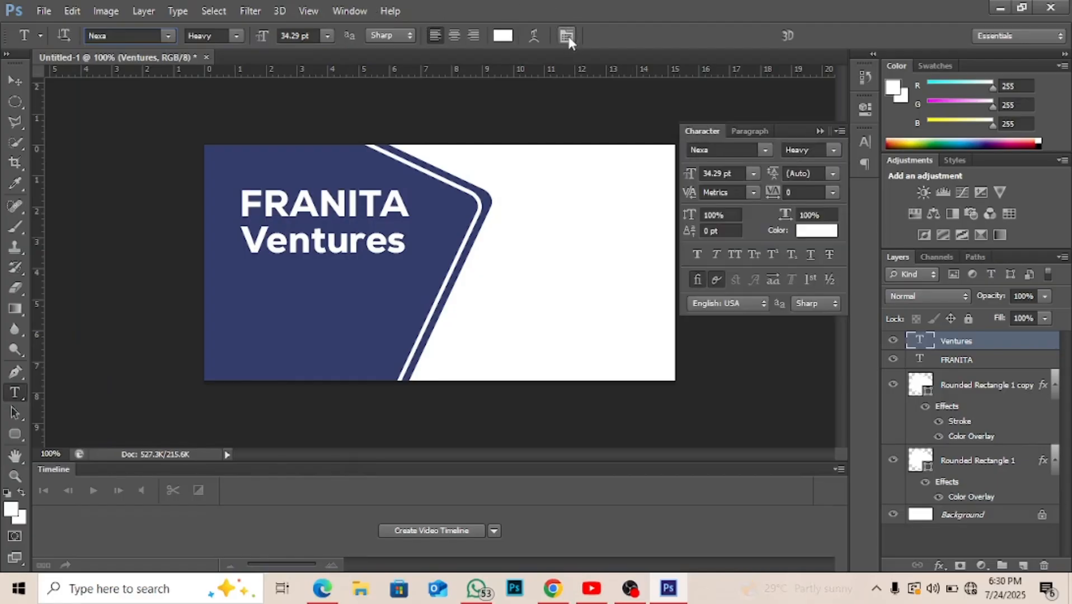
pyautogui.click(766, 150)
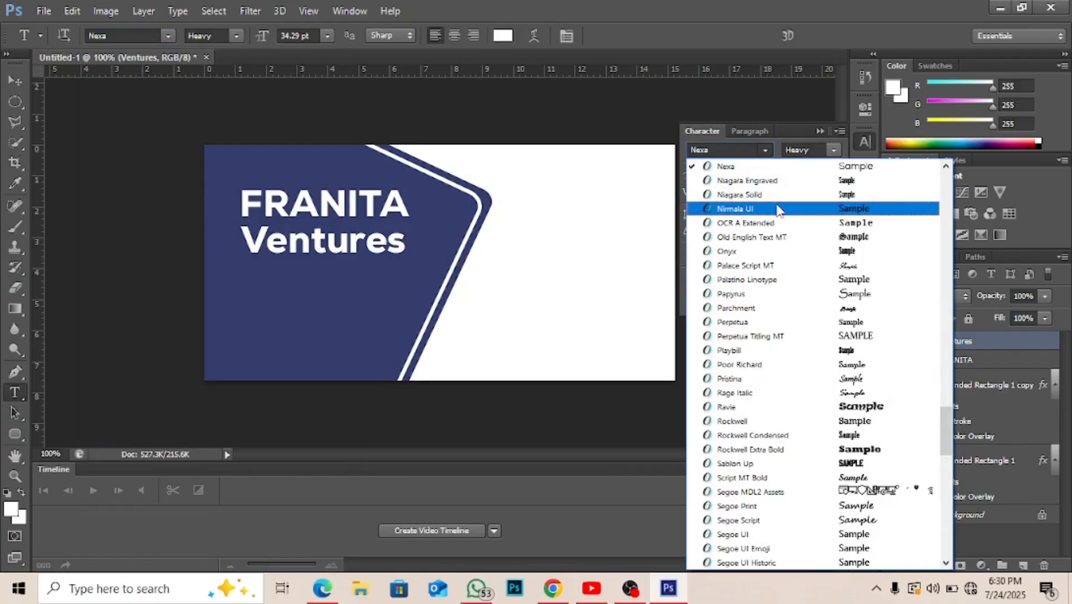
pyautogui.click(795, 292)
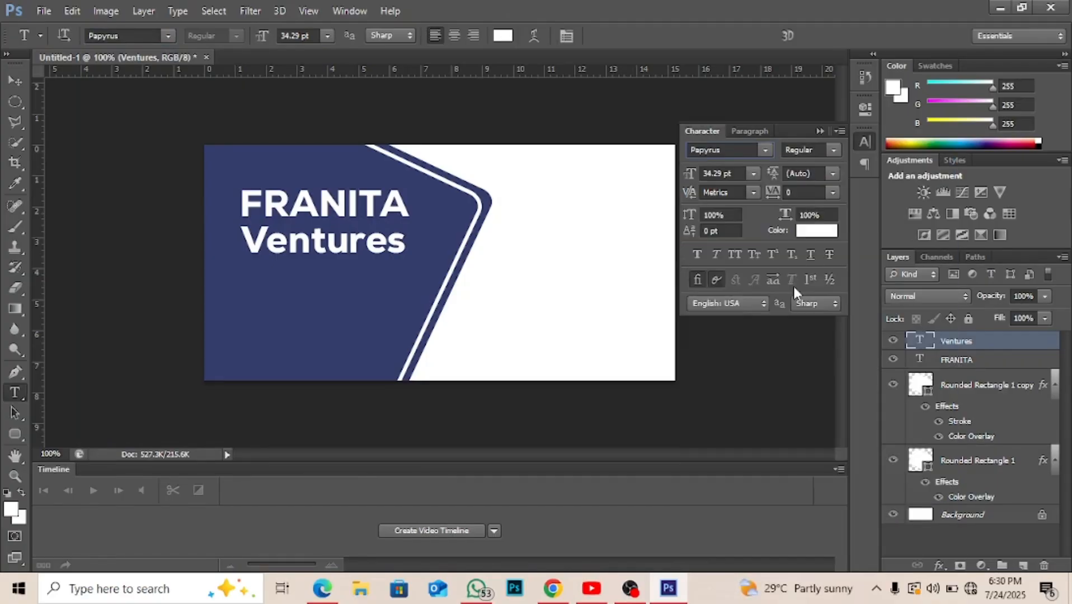
# Step: Set the Ventures text's font to Bridget Lily
pyautogui.click(764, 151)
pyautogui.scroll(8, 811, 335)
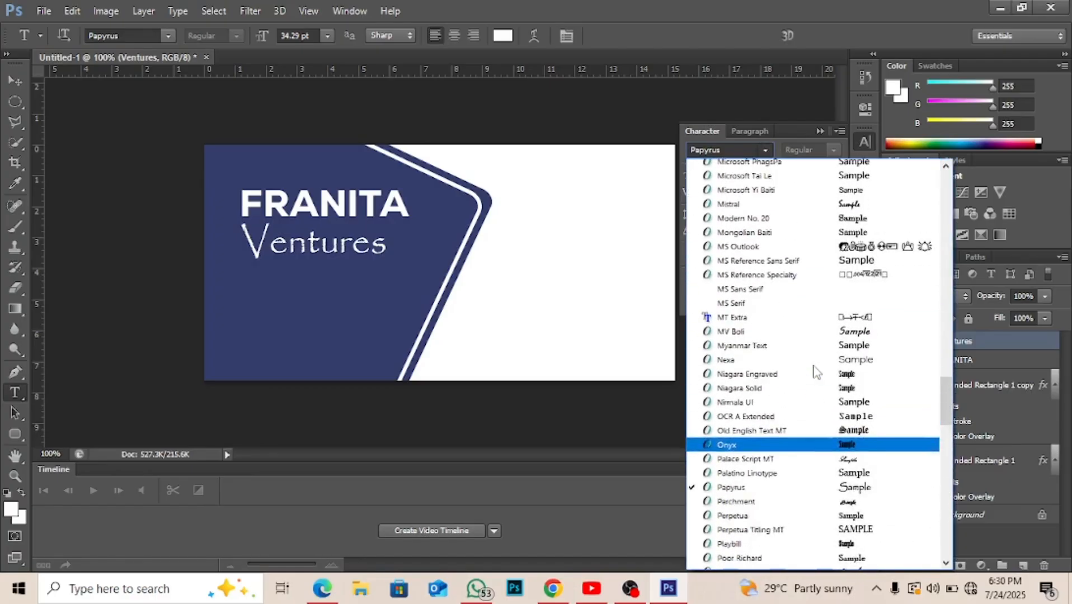
pyautogui.scroll(3, 815, 372)
pyautogui.moveTo(949, 383); pyautogui.dragTo(946, 173)
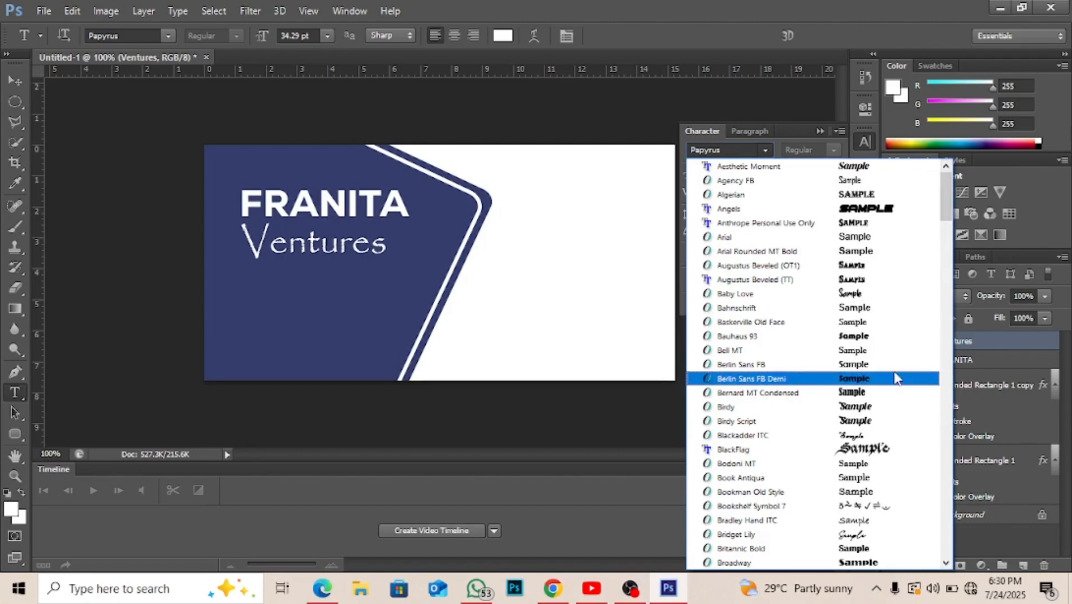
pyautogui.click(855, 534)
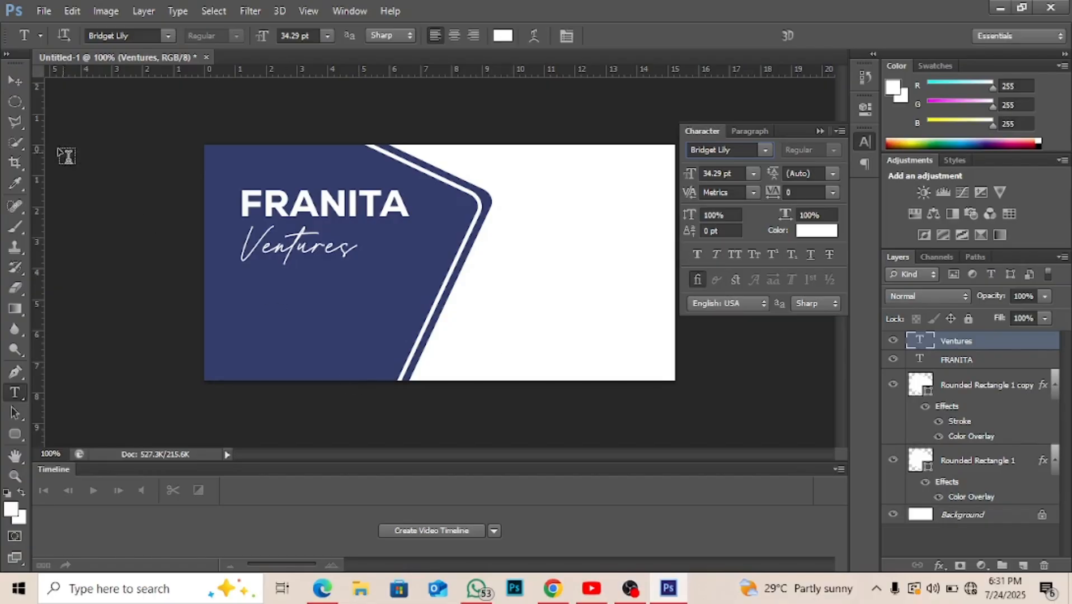
# Step: Nudge the Ventures text about 0.3 cm right and 0.5 cm up so it overlaps the lower edge of FRANITA
pyautogui.click(14, 81)
pyautogui.press('Right')
pyautogui.press('Right')
pyautogui.press('Right')
pyautogui.press('Right')
pyautogui.press('Right')
pyautogui.press('Right')
pyautogui.press('Right')
pyautogui.press('Right')
pyautogui.press('Right')
pyautogui.press('Right')
pyautogui.press('Right')
pyautogui.press('Right')
pyautogui.press('Right')
pyautogui.press('Right')
pyautogui.press('Right')
pyautogui.press('Right')
pyautogui.press('Right')
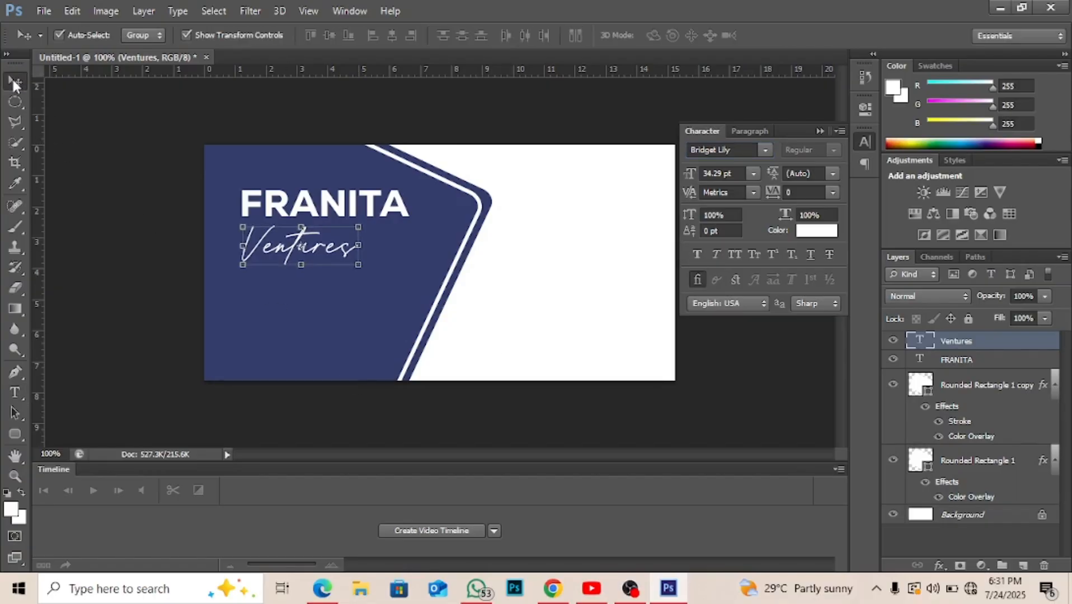
pyautogui.press('Up')
pyautogui.press('Up')
pyautogui.press('Up')
pyautogui.press('Up')
pyautogui.press('Up')
pyautogui.press('Up')
pyautogui.press('Up')
pyautogui.press('Up')
pyautogui.press('Up')
pyautogui.press('Up')
pyautogui.press('Up')
pyautogui.press('Up')
pyautogui.press('Up')
pyautogui.press('Up')
pyautogui.press('Up')
pyautogui.press('Up')
pyautogui.press('Up')
pyautogui.press('Up')
pyautogui.press('Up')
pyautogui.press('Up')
pyautogui.press('Up')
pyautogui.press('Up')
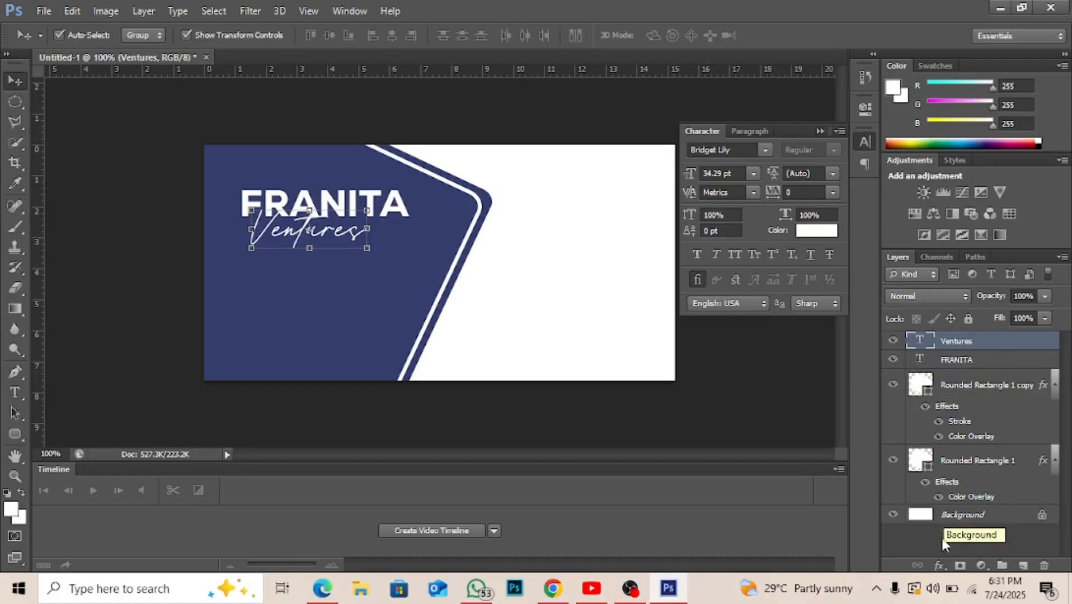
# Step: Add a 3 px outside stroke to the Ventures text in the dark blue 343d6b sampled from the background shape
pyautogui.click(940, 565)
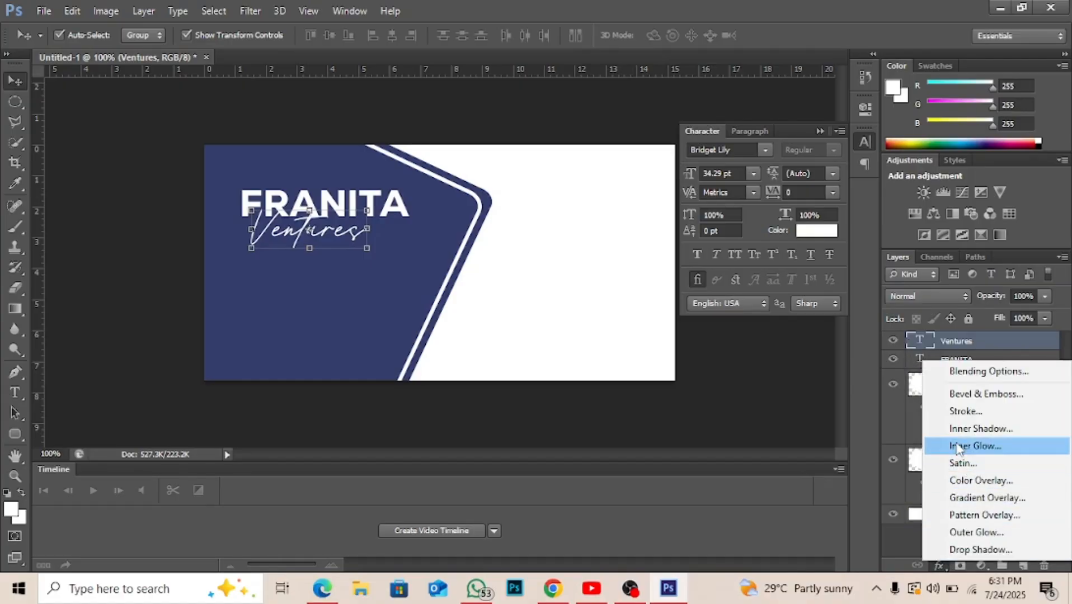
pyautogui.click(960, 413)
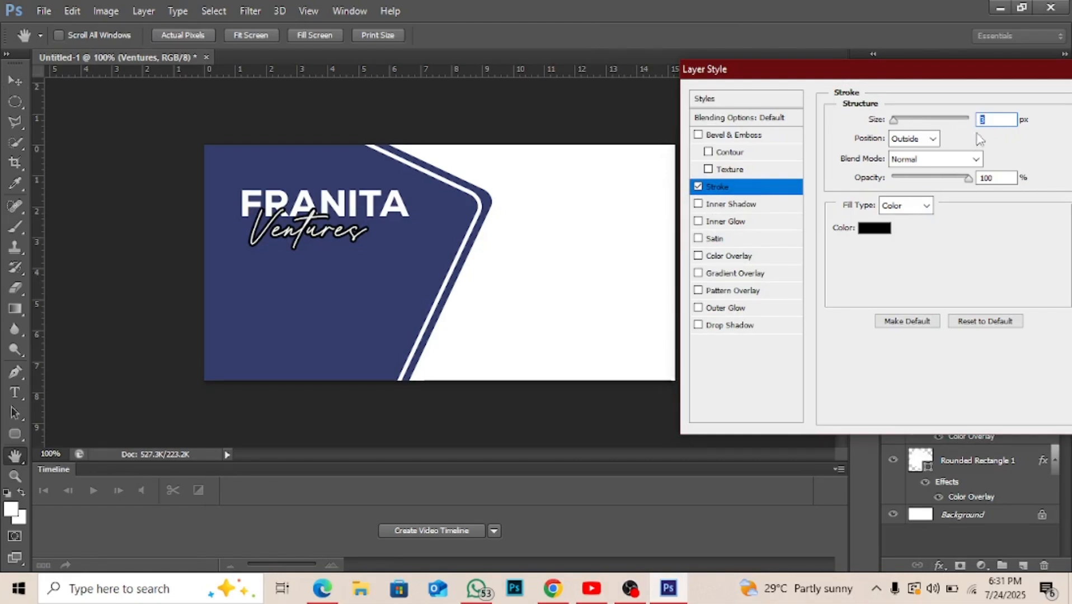
pyautogui.click(912, 141)
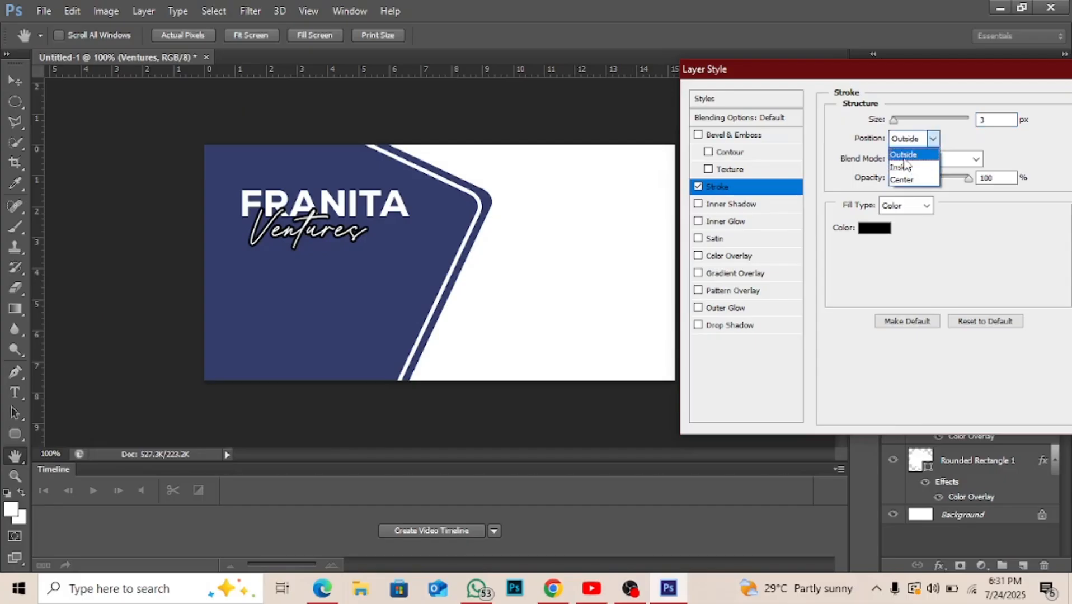
pyautogui.click(904, 159)
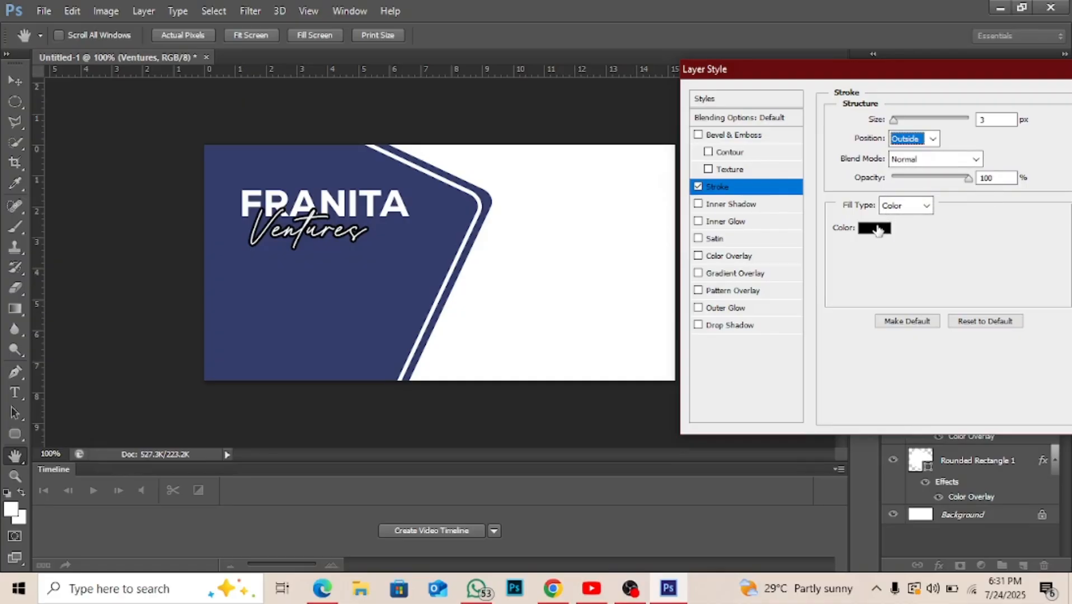
pyautogui.click(875, 228)
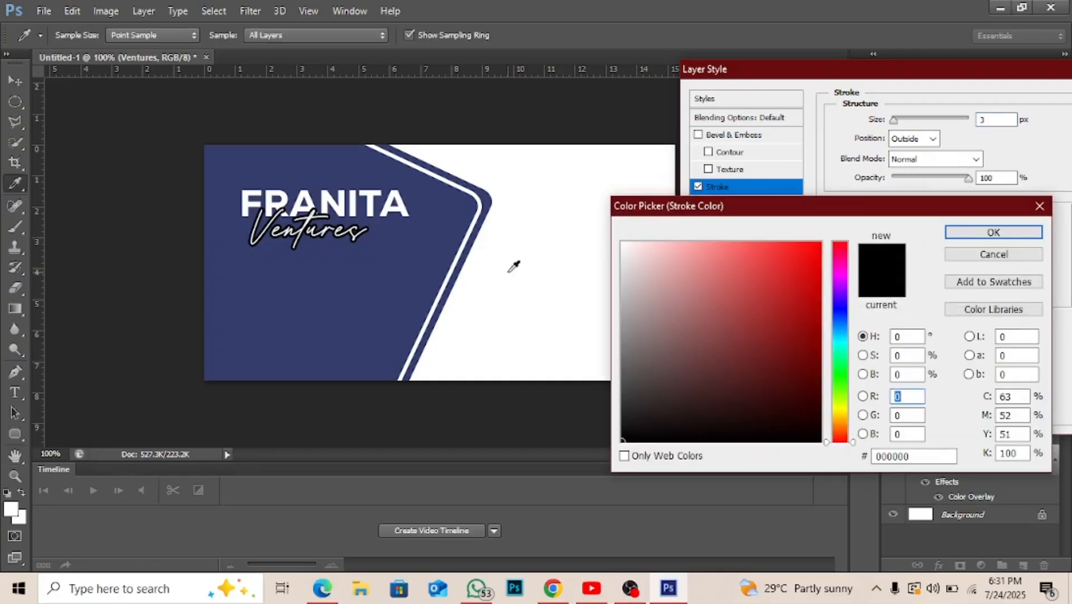
pyautogui.click(405, 269)
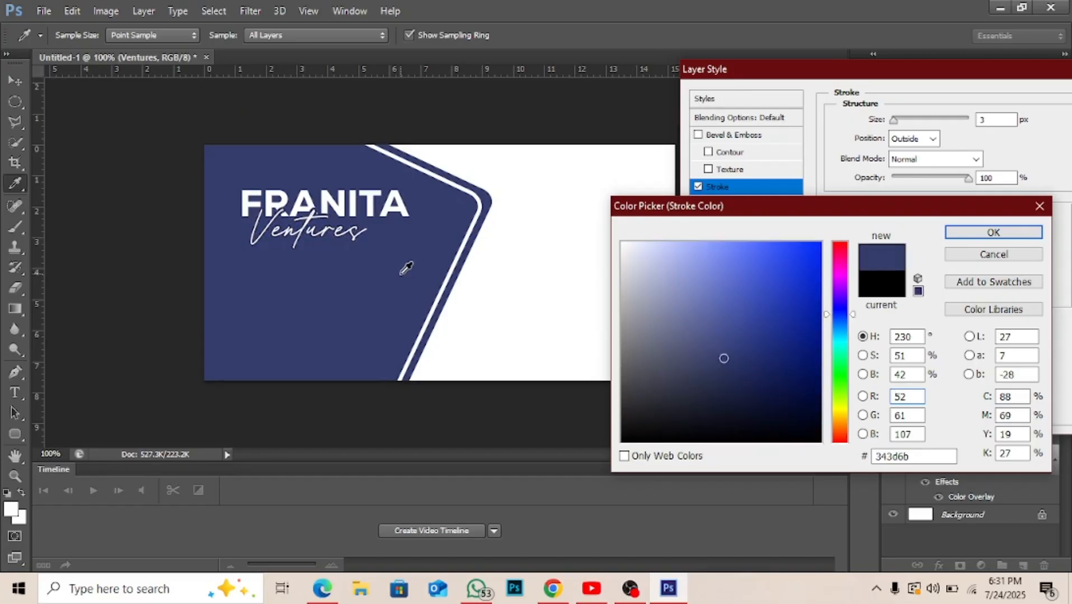
pyautogui.press('Return')
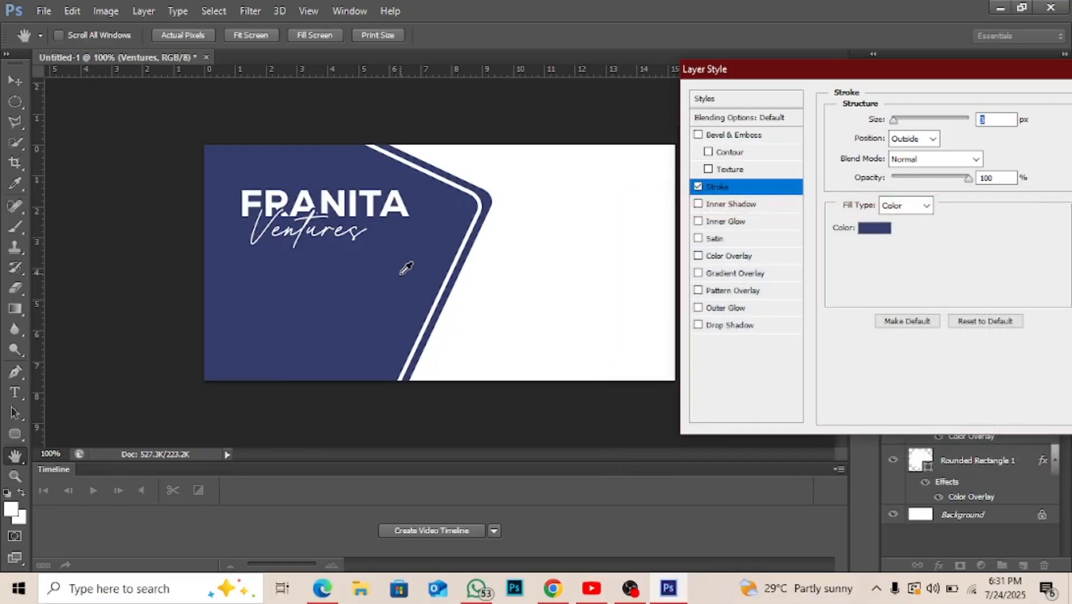
pyautogui.press('Return')
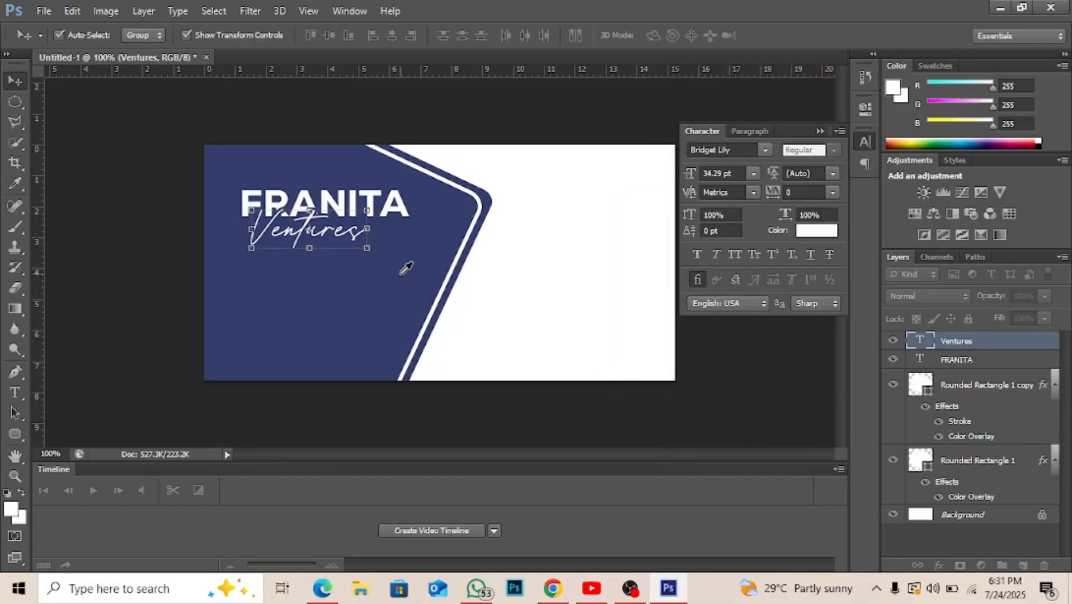
pyautogui.click(89, 169)
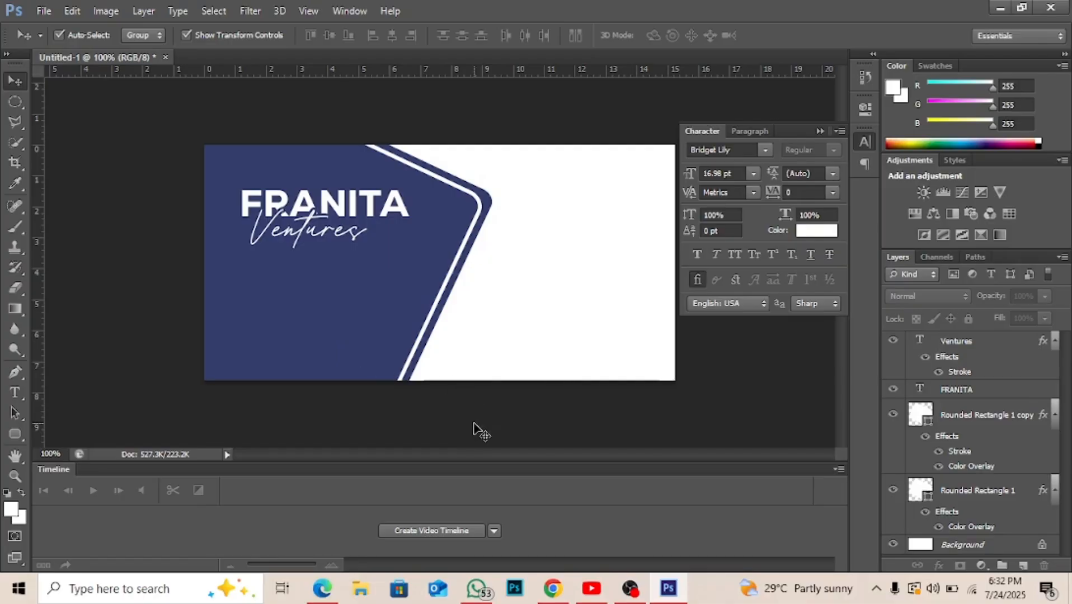
# Step: Switch to Pinterest in Chrome and search for "gmail logo"
pyautogui.click(555, 588)
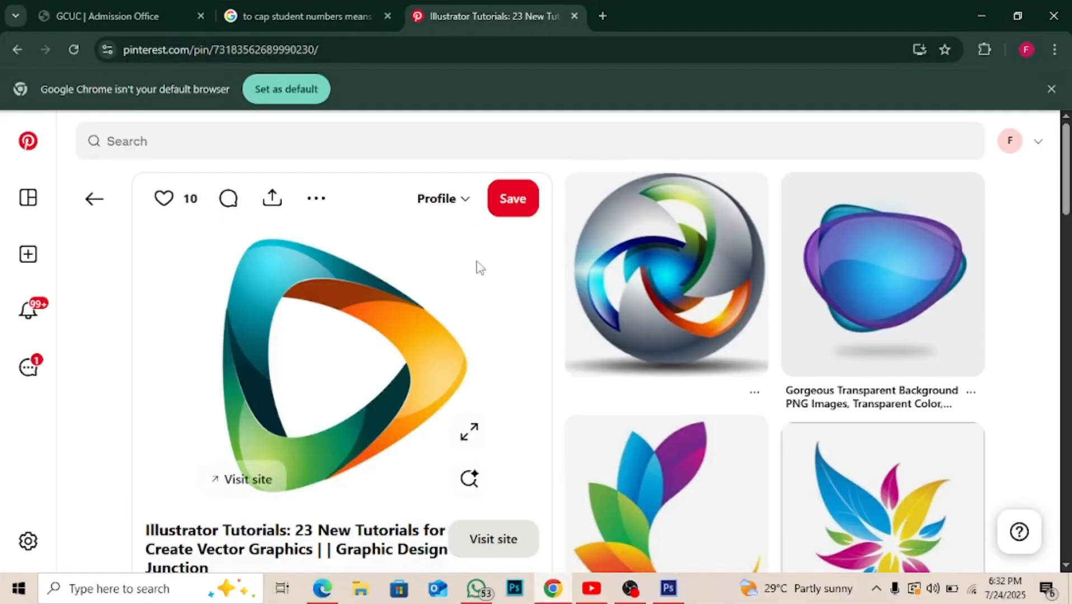
pyautogui.click(302, 145)
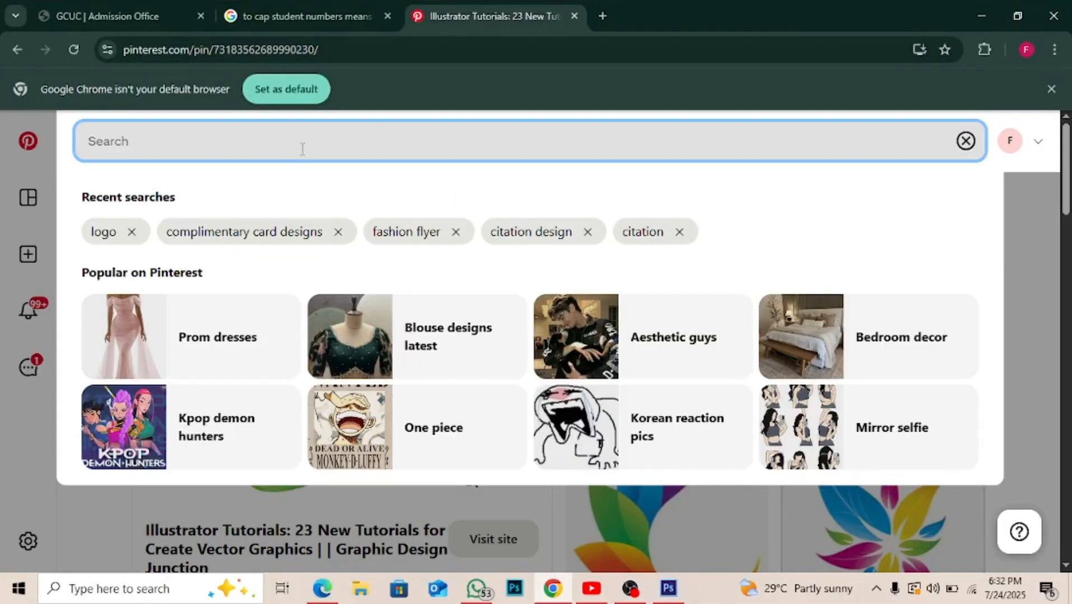
pyautogui.write('gmail')
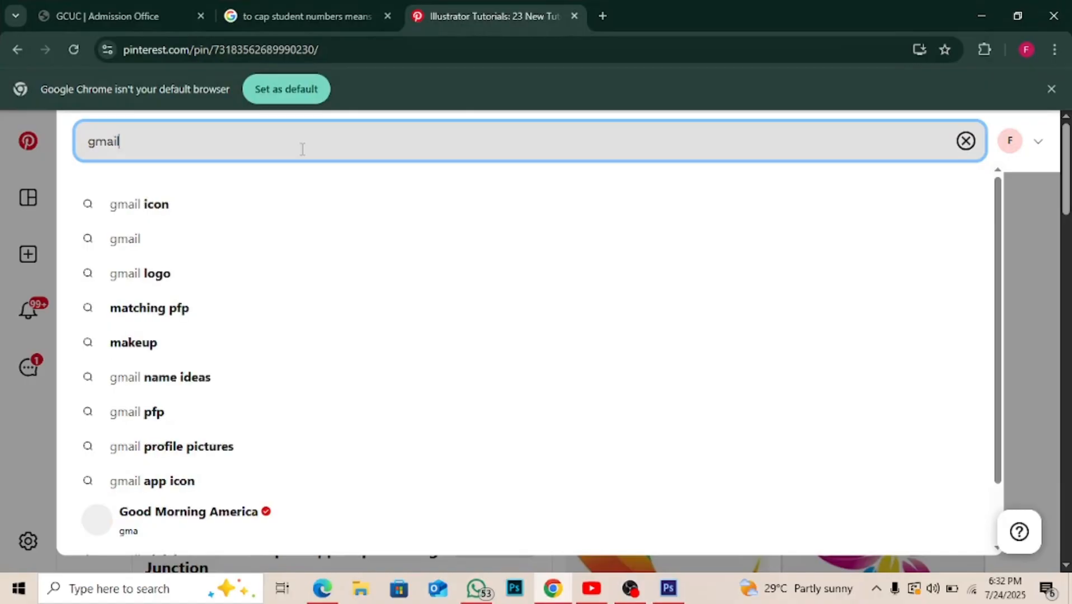
pyautogui.write(' logo')
pyautogui.press('Return')
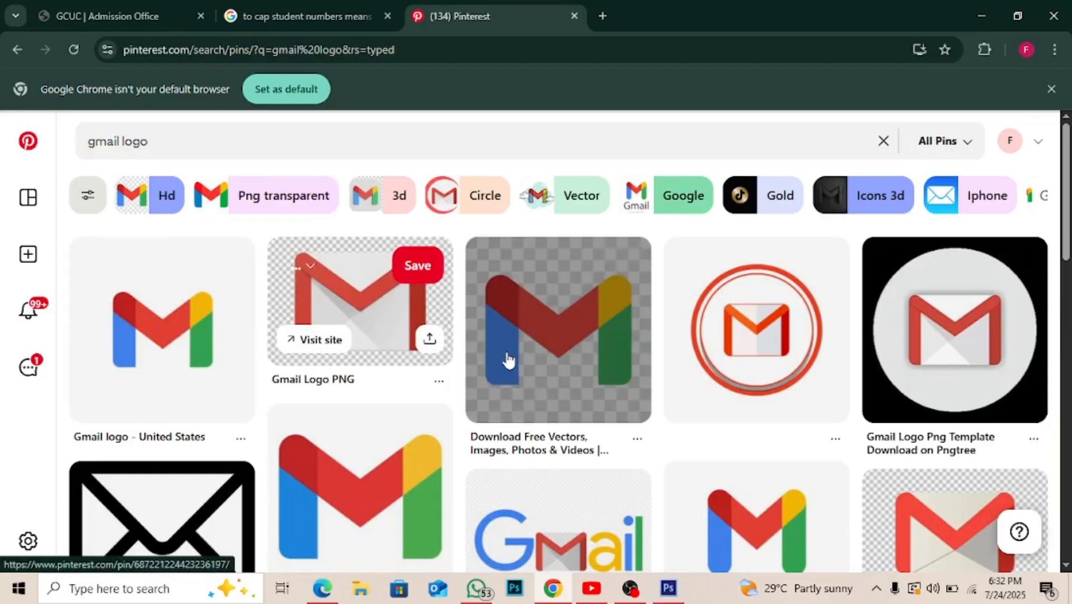
# Step: Find the black outlined envelope pin titled Computer Icons Gmail Logo PNG, open it and copy its image
pyautogui.scroll(-5, 508, 359)
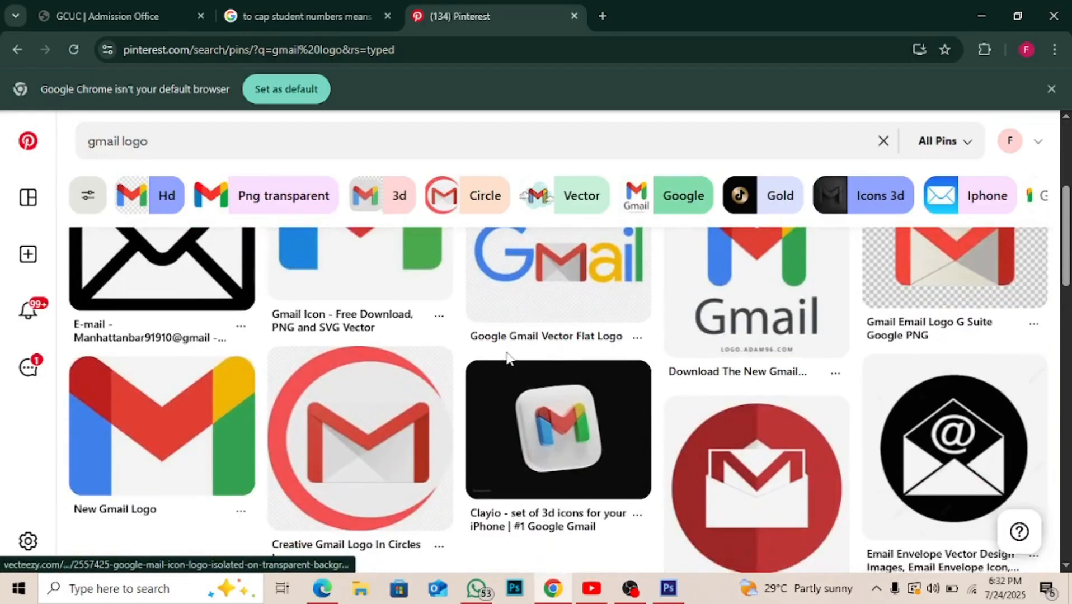
pyautogui.scroll(-5, 507, 357)
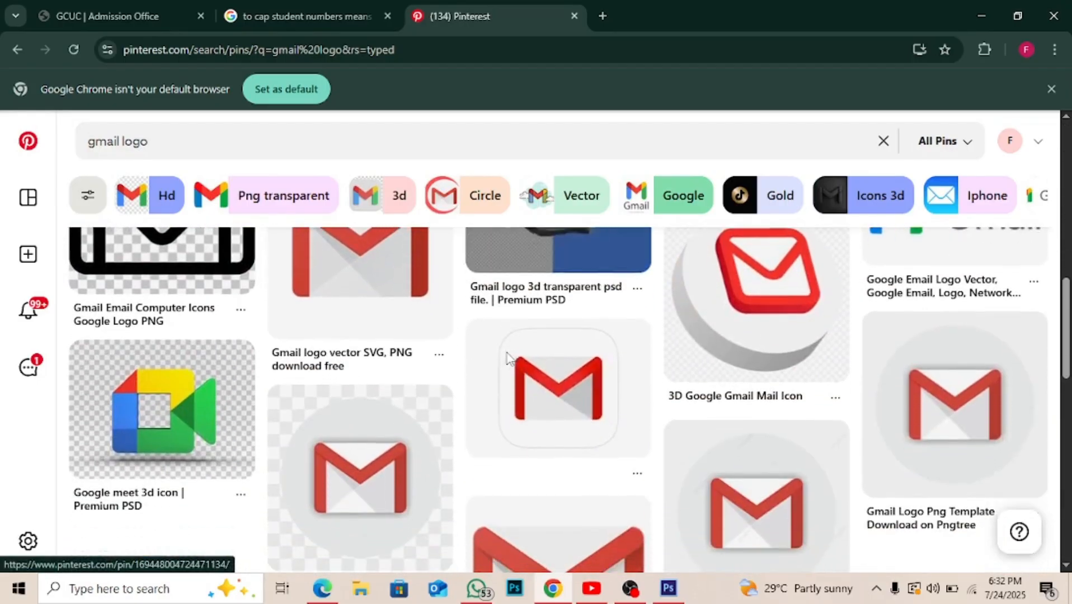
pyautogui.scroll(-3, 508, 359)
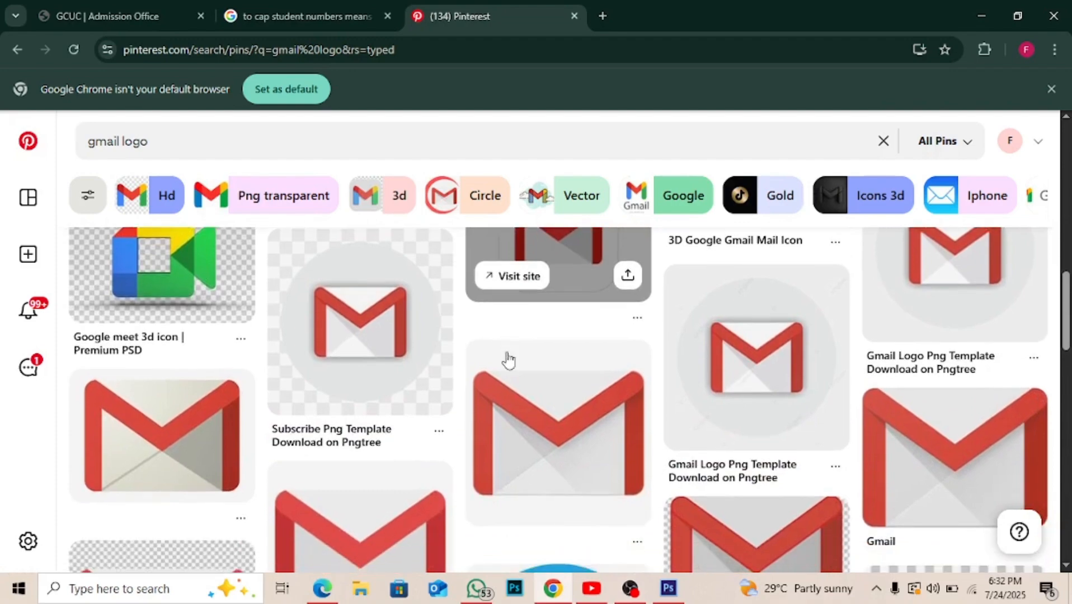
pyautogui.scroll(-2, 508, 360)
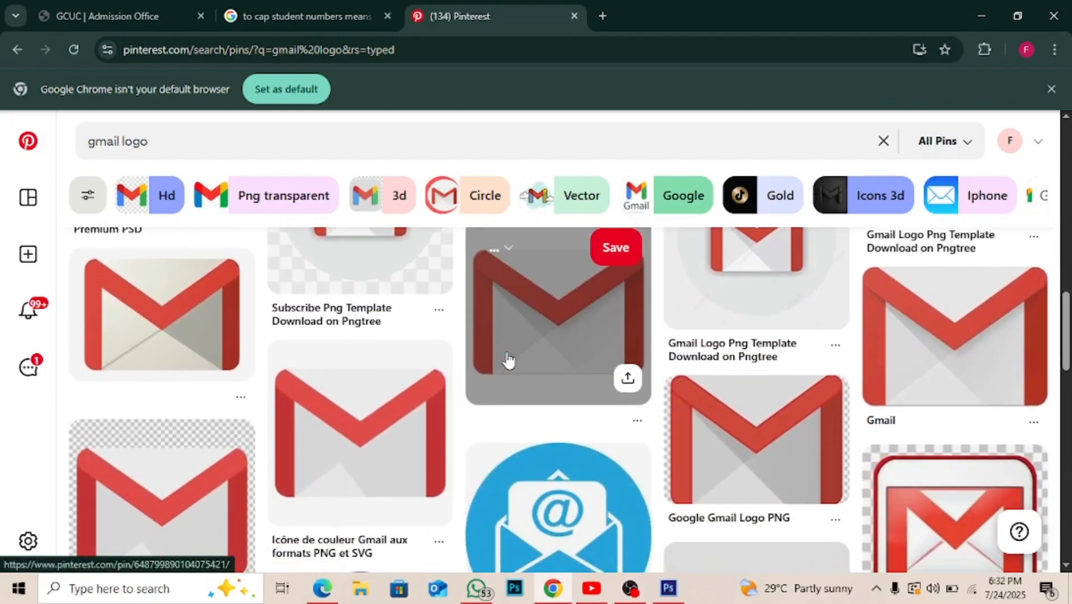
pyautogui.scroll(-7, 508, 360)
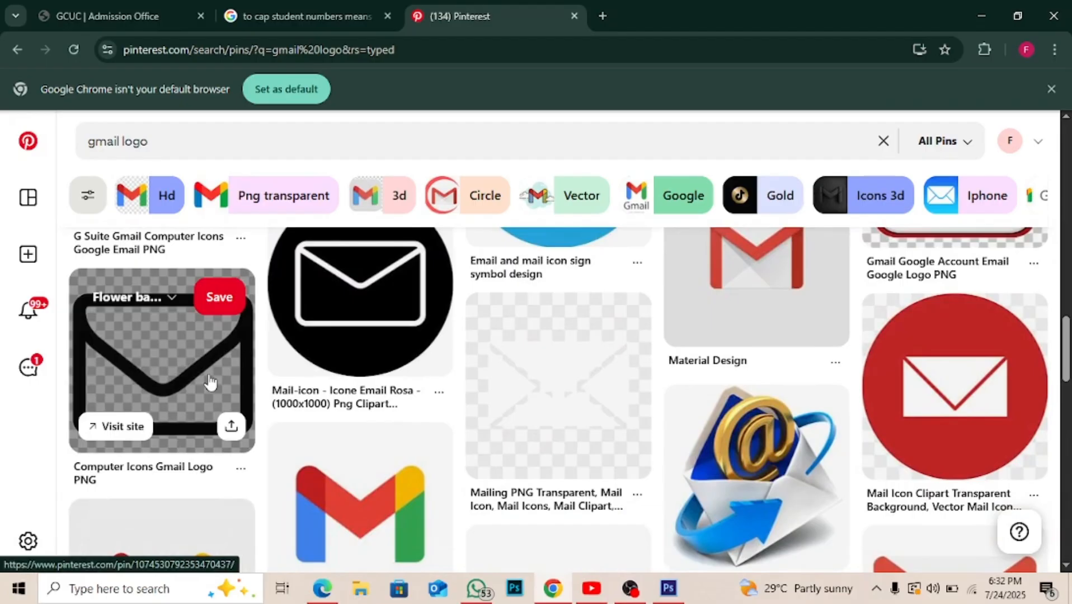
pyautogui.rightClick(210, 382)
pyautogui.click(188, 373)
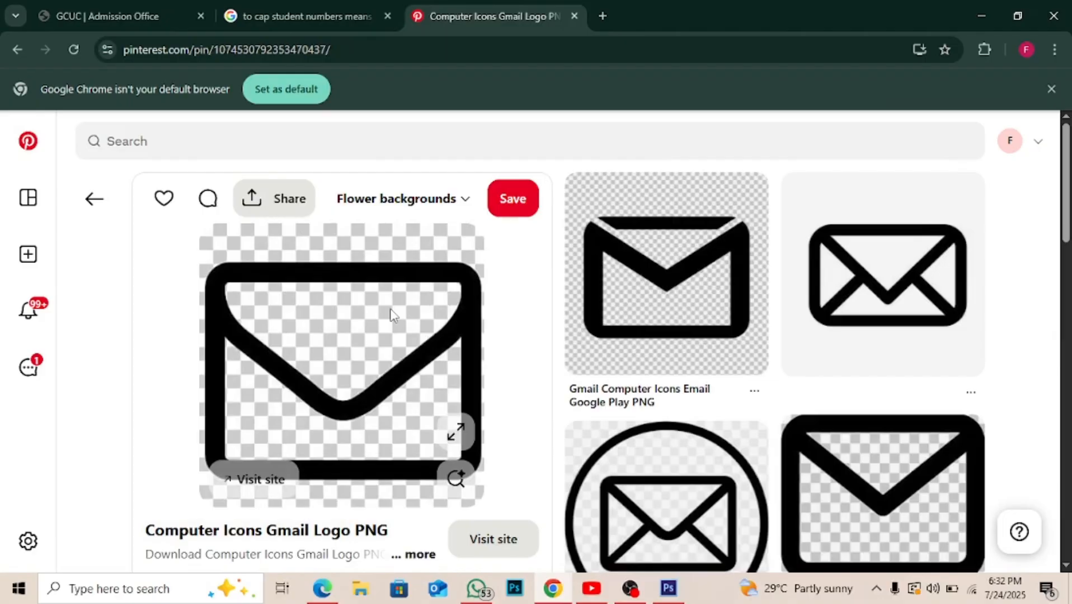
pyautogui.rightClick(391, 310)
pyautogui.click(460, 374)
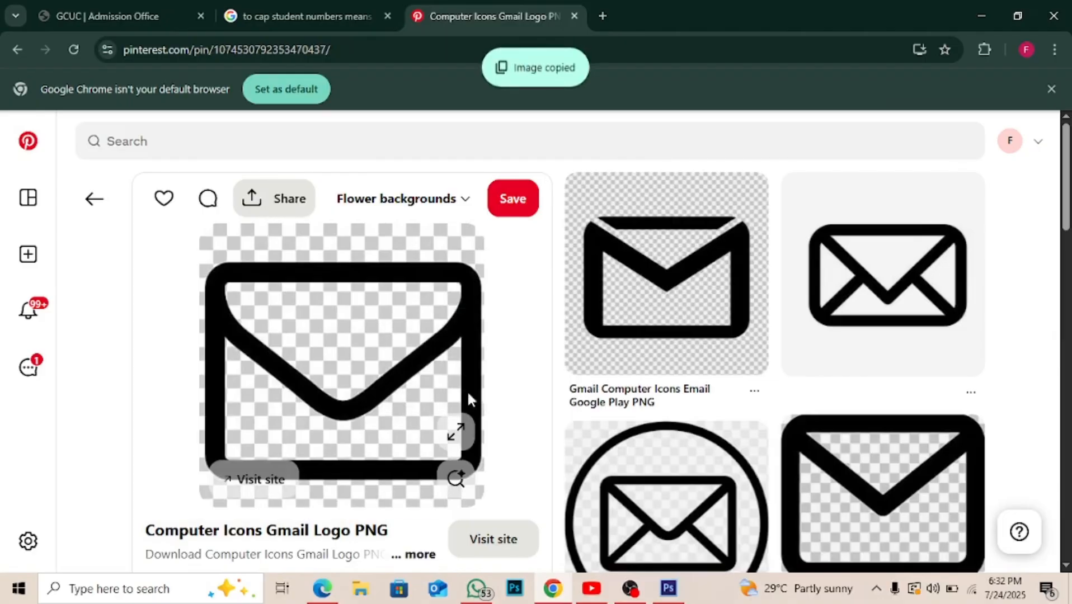
# Step: Switch back to Photoshop, paste the copied envelope image into the design and scale it to about 59%
pyautogui.click(654, 594)
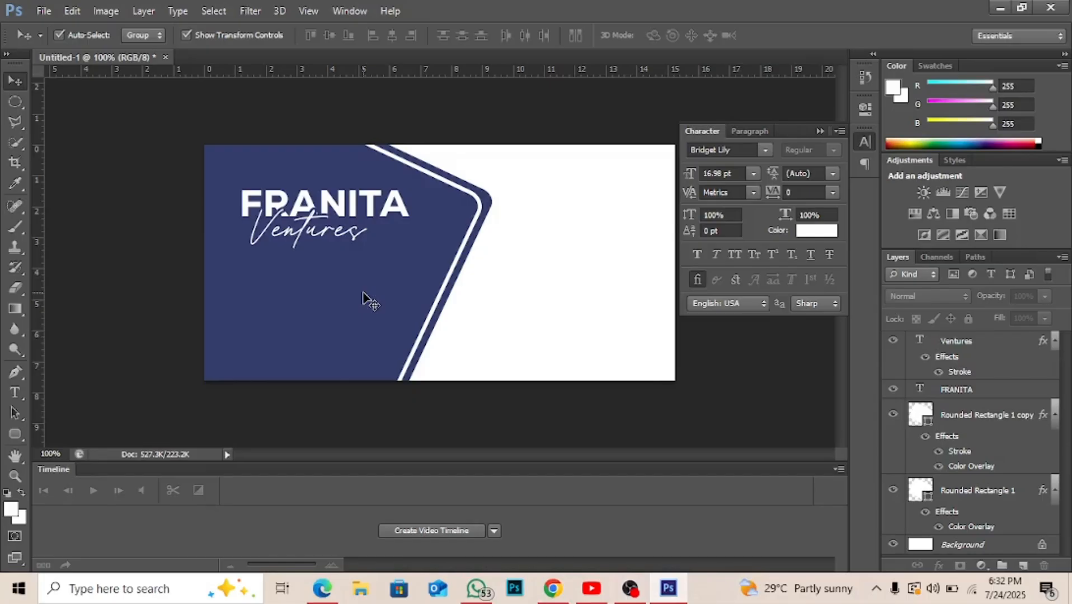
pyautogui.hotkey('ctrl', 'v')
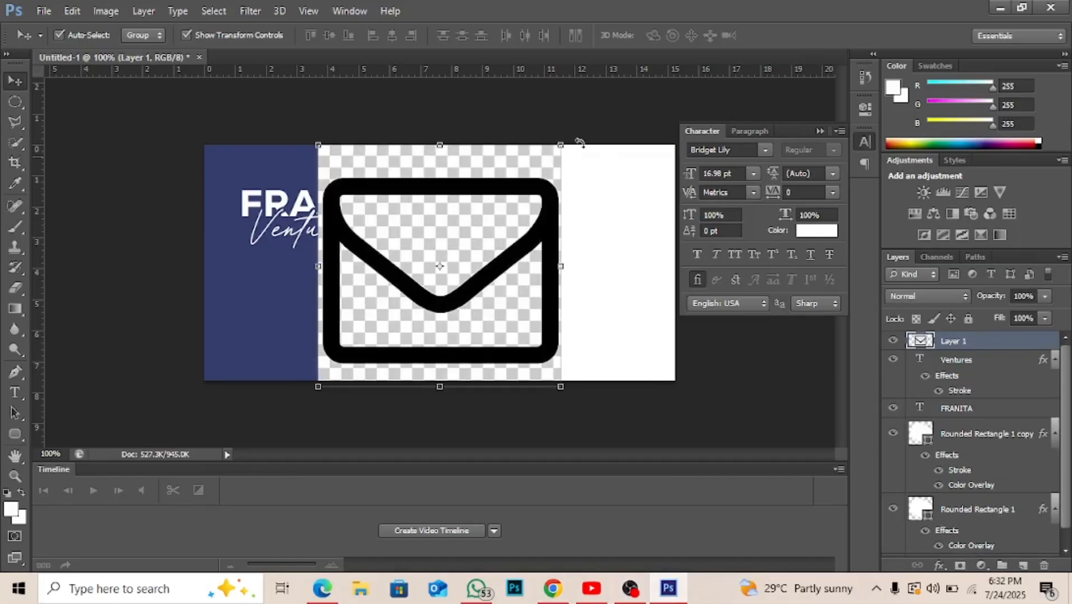
pyautogui.moveTo(561, 145); pyautogui.dragTo(473, 251)
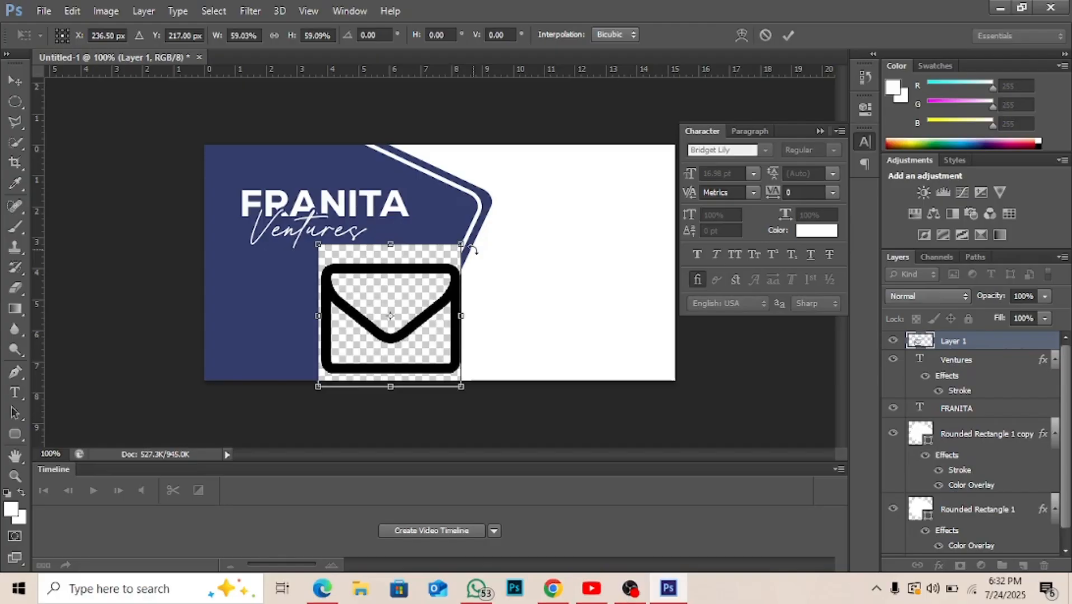
pyautogui.press('Return')
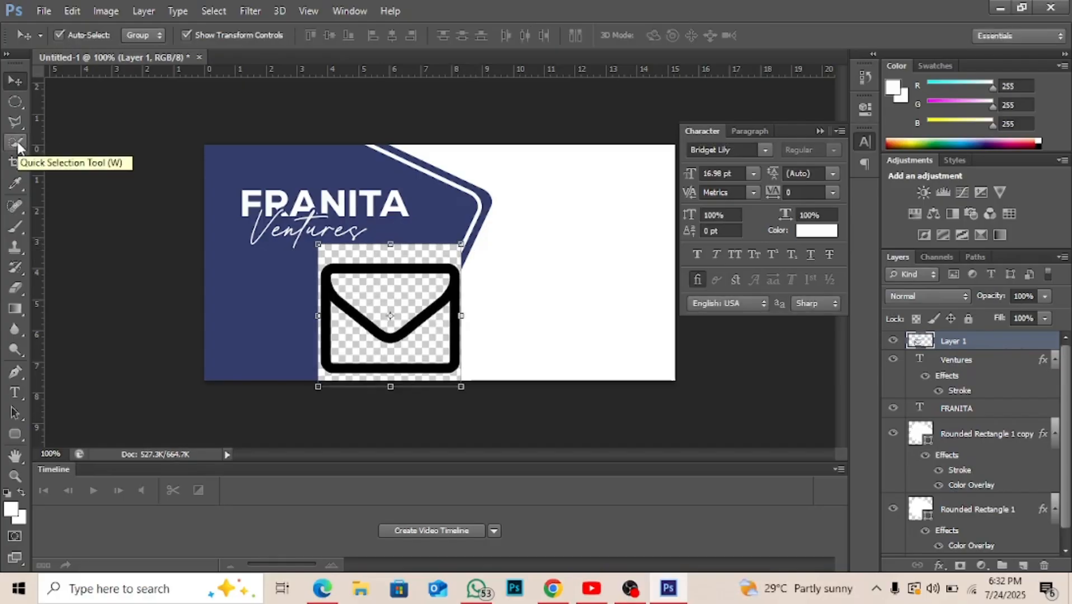
# Step: Delete the checkered background around and inside the envelope using the Magic Wand at tolerance 100, and clear the selection
pyautogui.click(15, 138)
pyautogui.click(78, 155)
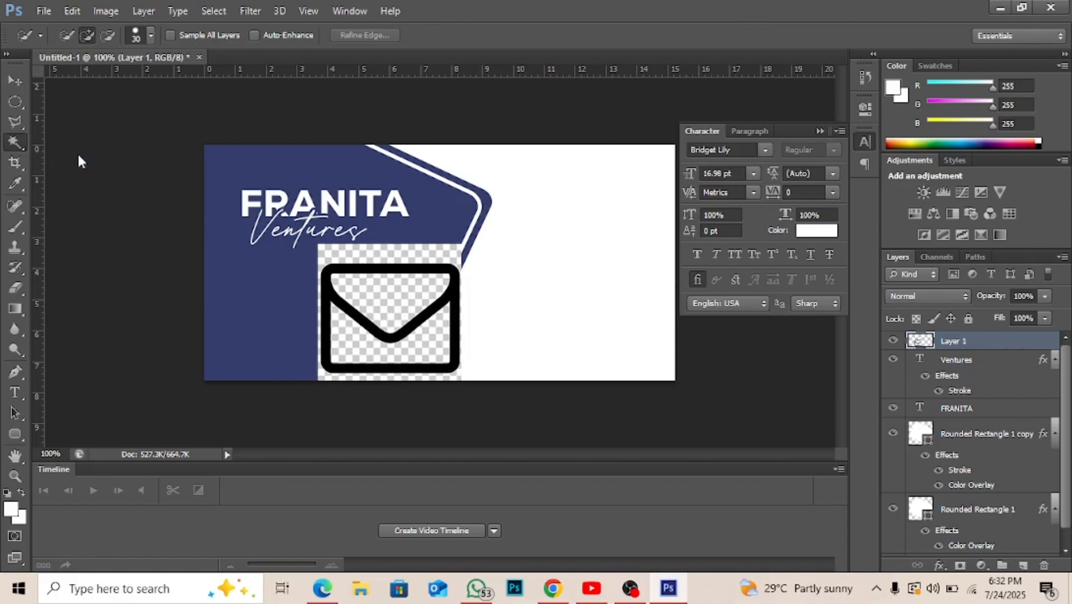
pyautogui.click(384, 302)
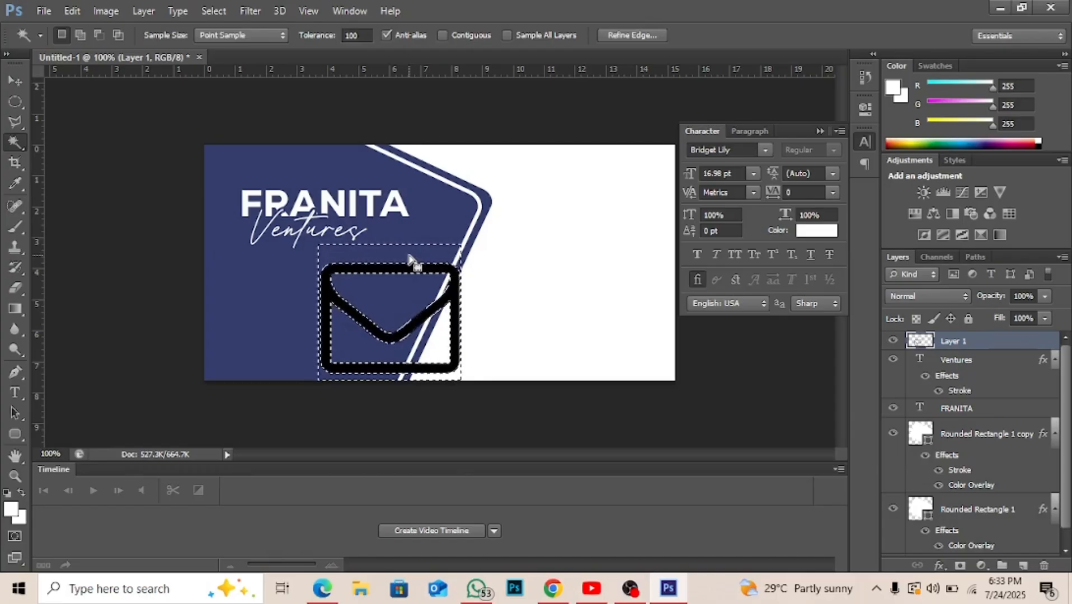
pyautogui.hotkey('ctrl', 'd')
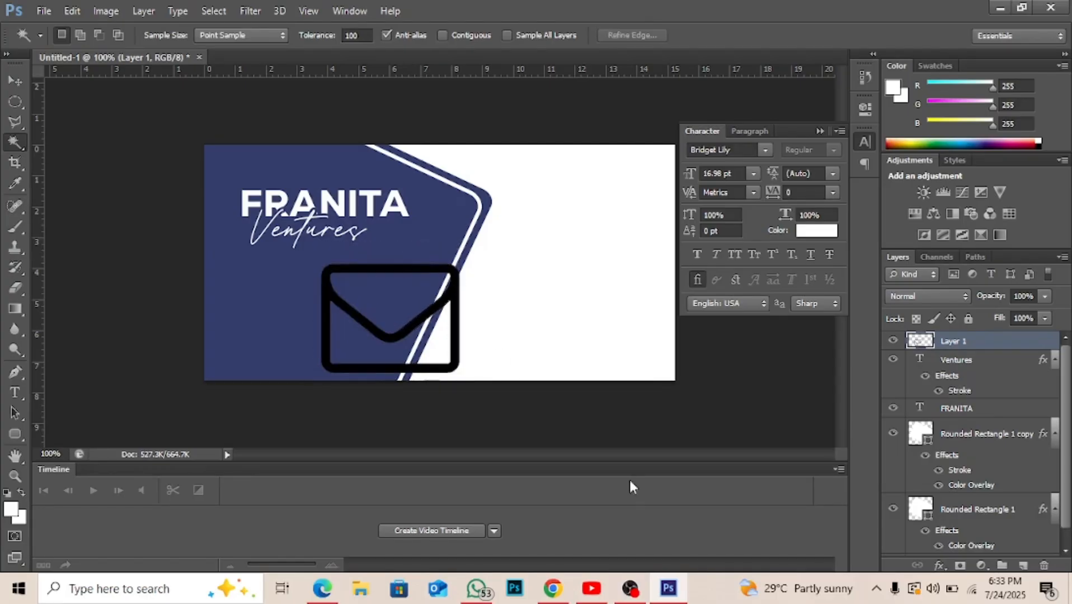
# Step: Apply a Color Overlay to the envelope icon in the white sampled from the canvas background
pyautogui.click(938, 565)
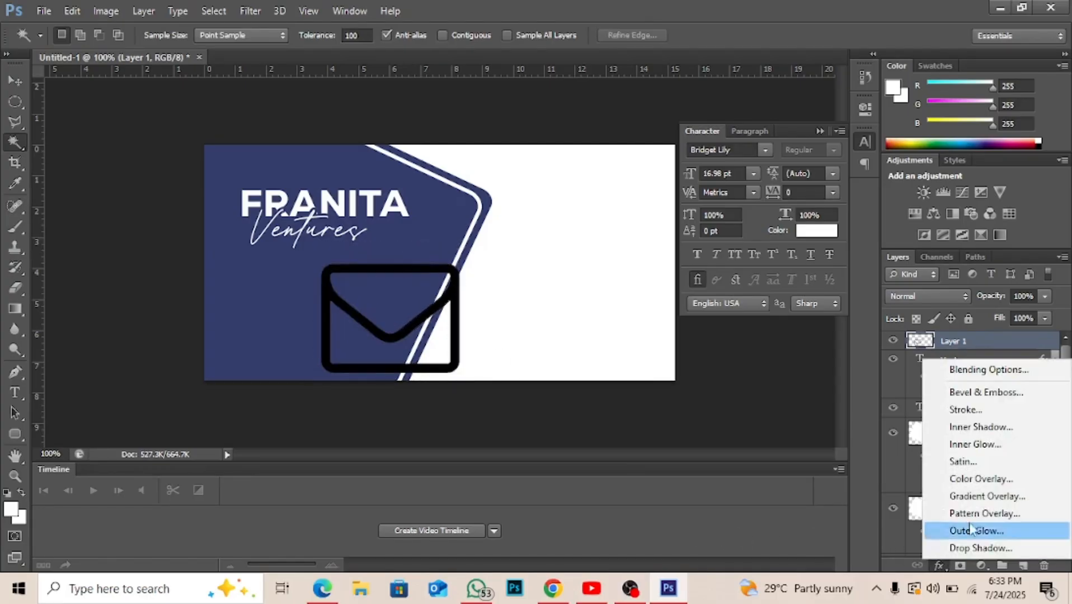
pyautogui.click(989, 477)
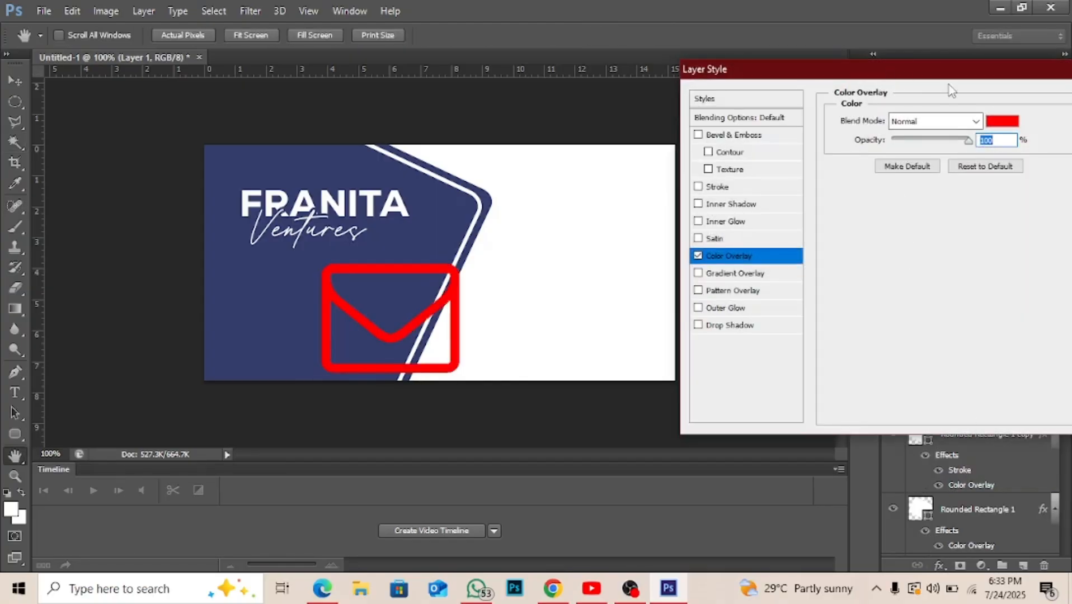
pyautogui.click(1002, 122)
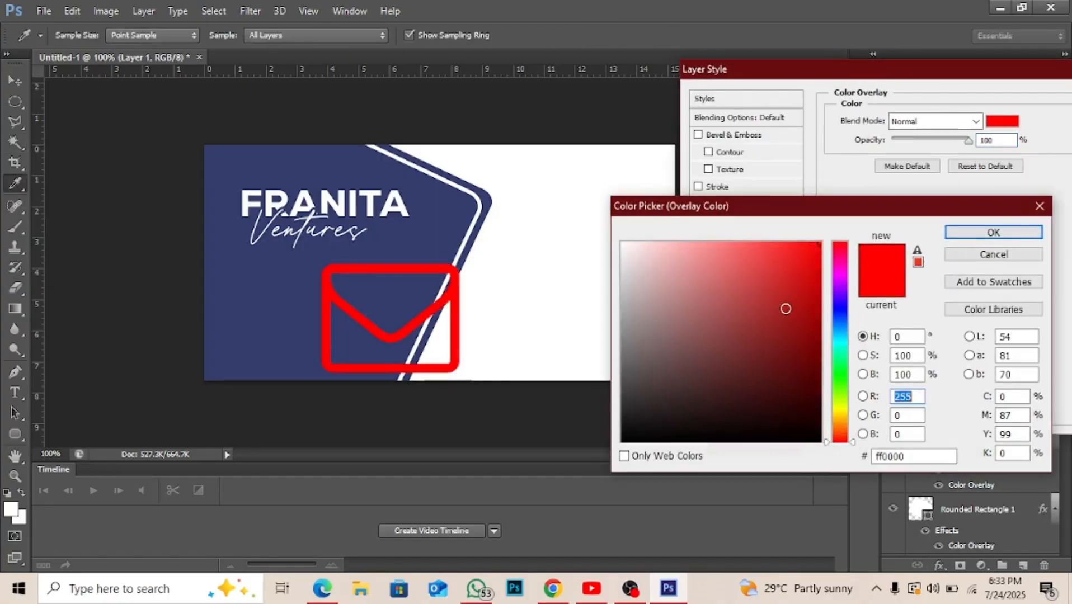
pyautogui.click(501, 185)
pyautogui.press('Return')
pyautogui.press('Return')
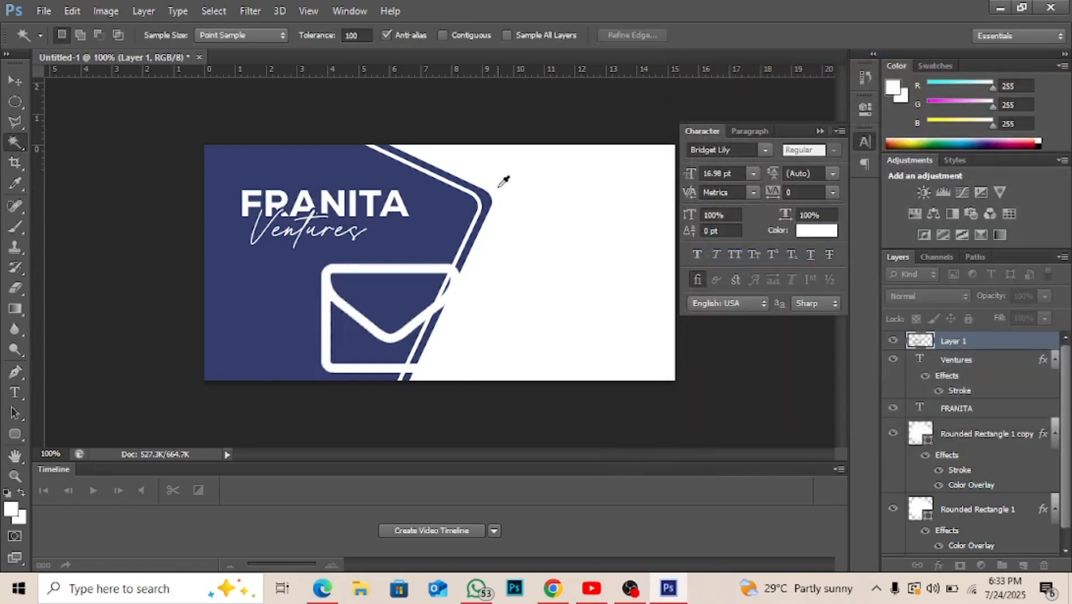
# Step: Scale the envelope icon down to about 31% so it sits small on the dark blue area below Ventures
pyautogui.press('v')
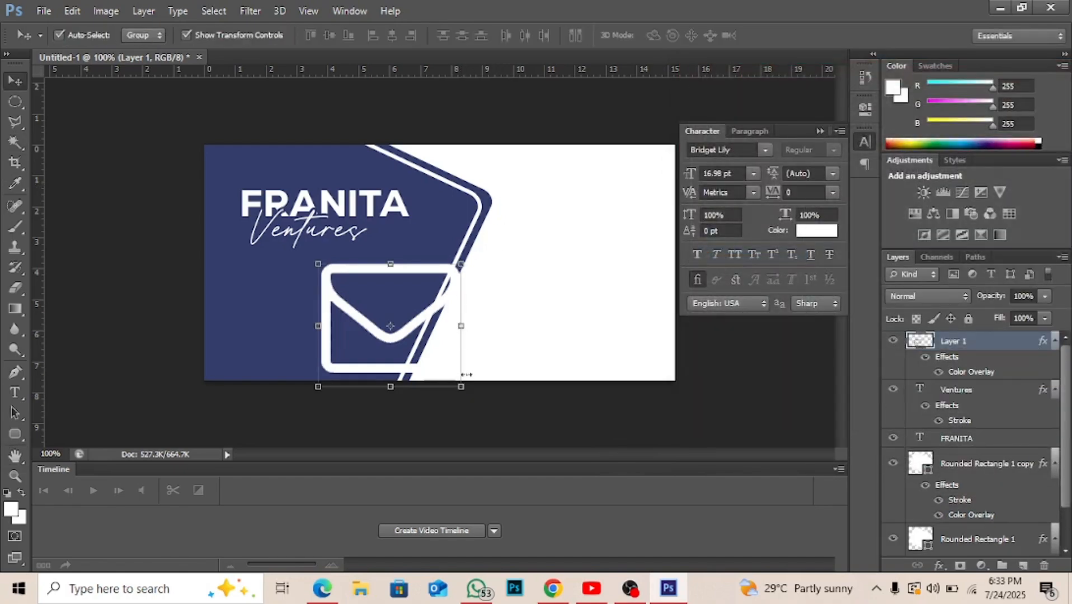
pyautogui.moveTo(463, 386); pyautogui.dragTo(355, 318)
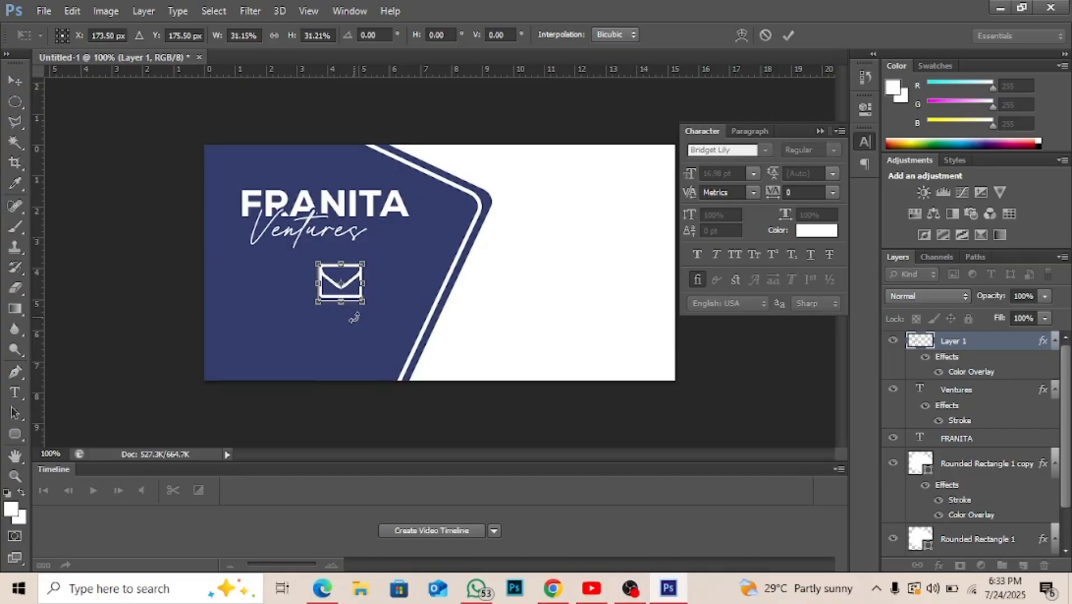
pyautogui.press('Return')
# Step: Delete the leftover white line beneath the envelope icon by outlining it with the Polygonal Lasso, and clear the selection
pyautogui.hotkey('ctrl', '+')
pyautogui.hotkey('ctrl', '+')
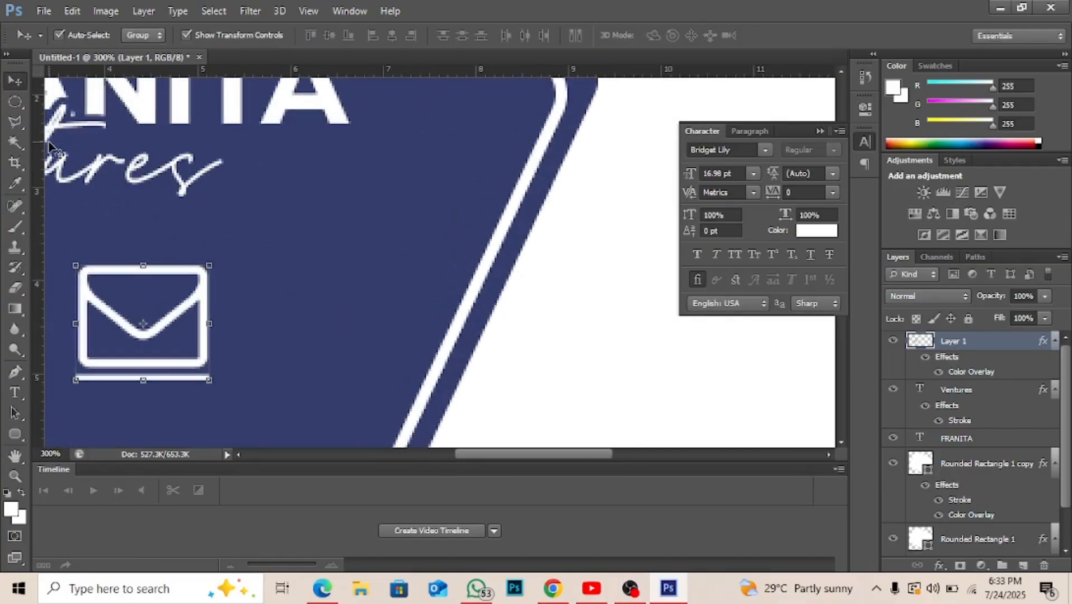
pyautogui.click(23, 128)
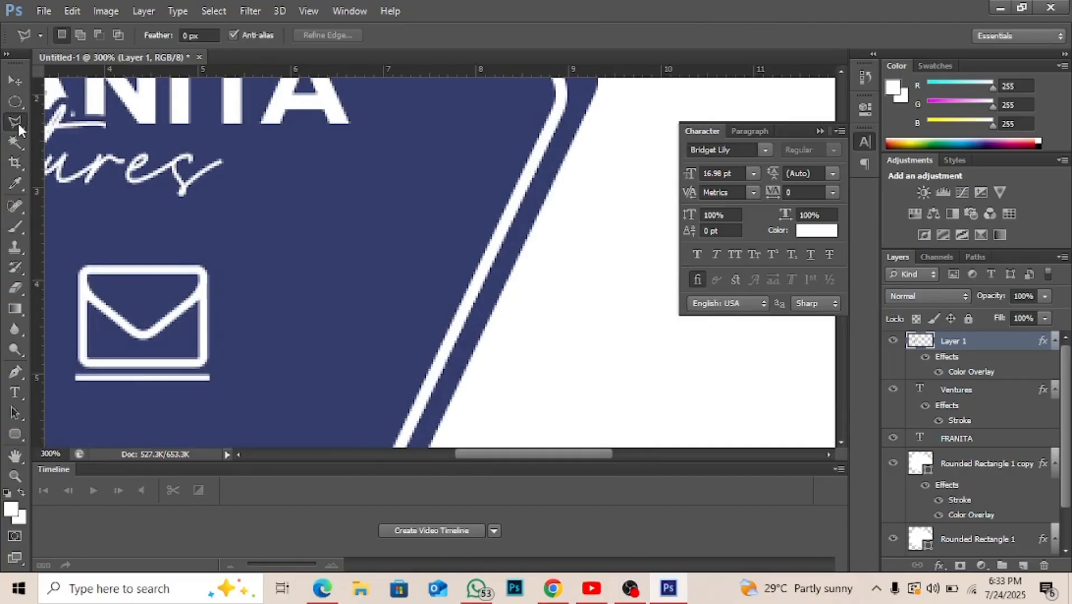
pyautogui.click(18, 127)
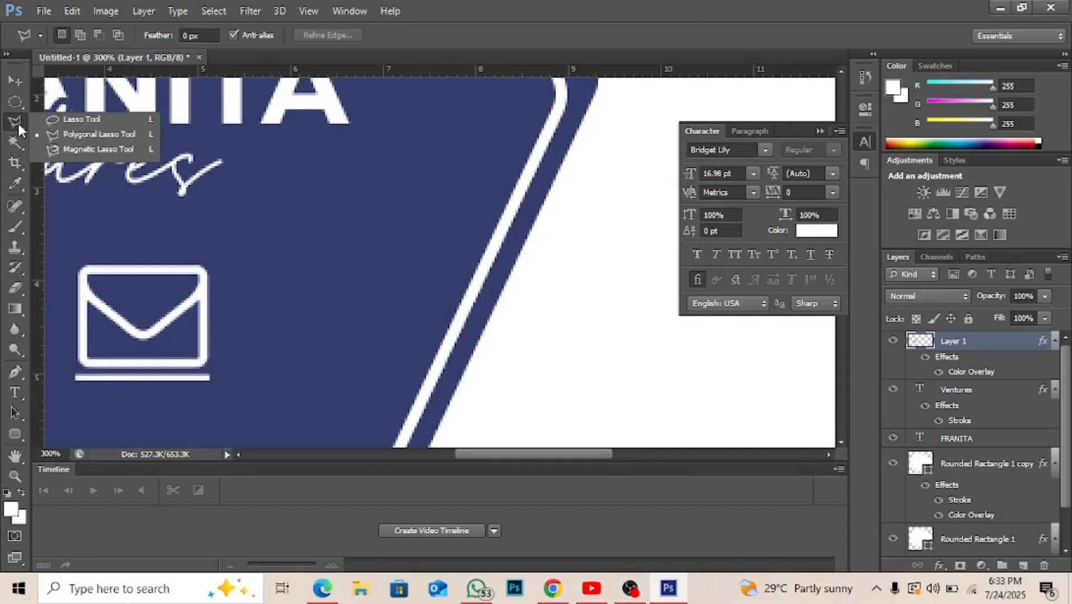
pyautogui.click(17, 121)
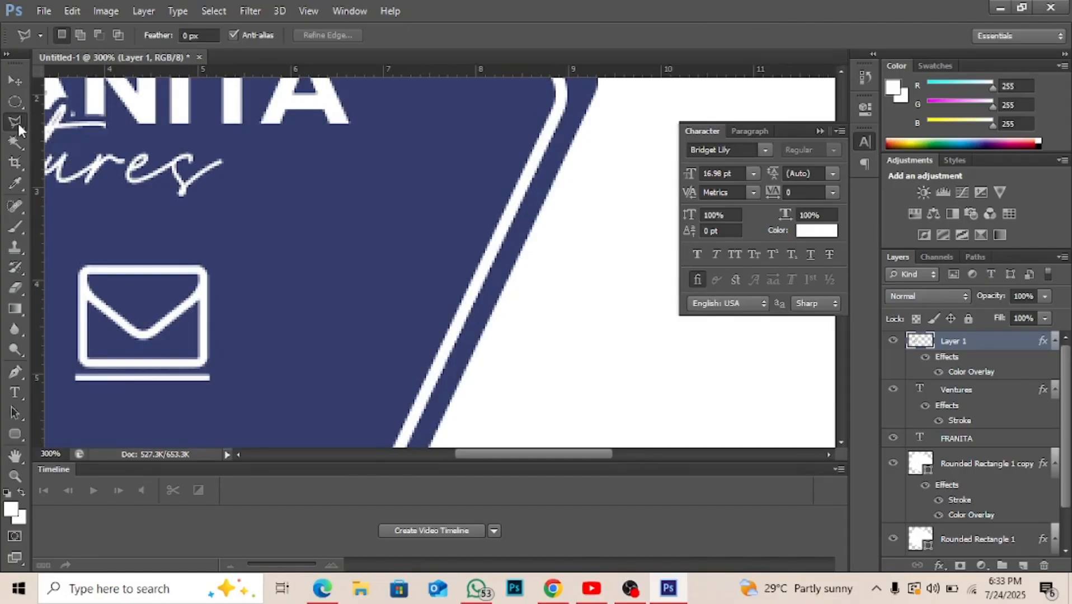
pyautogui.click(67, 371)
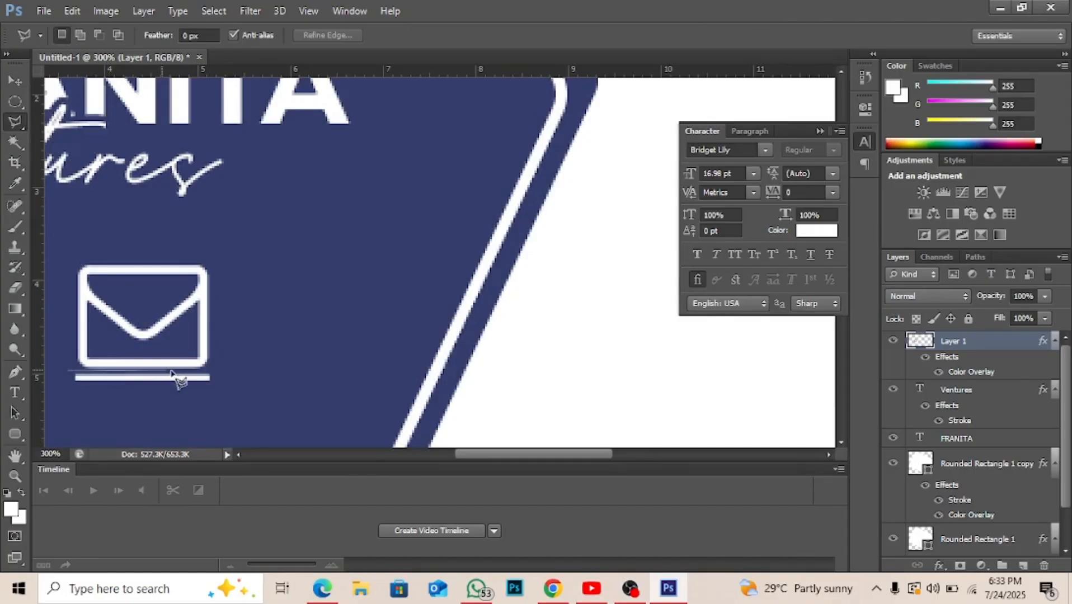
pyautogui.click(224, 373)
pyautogui.click(224, 404)
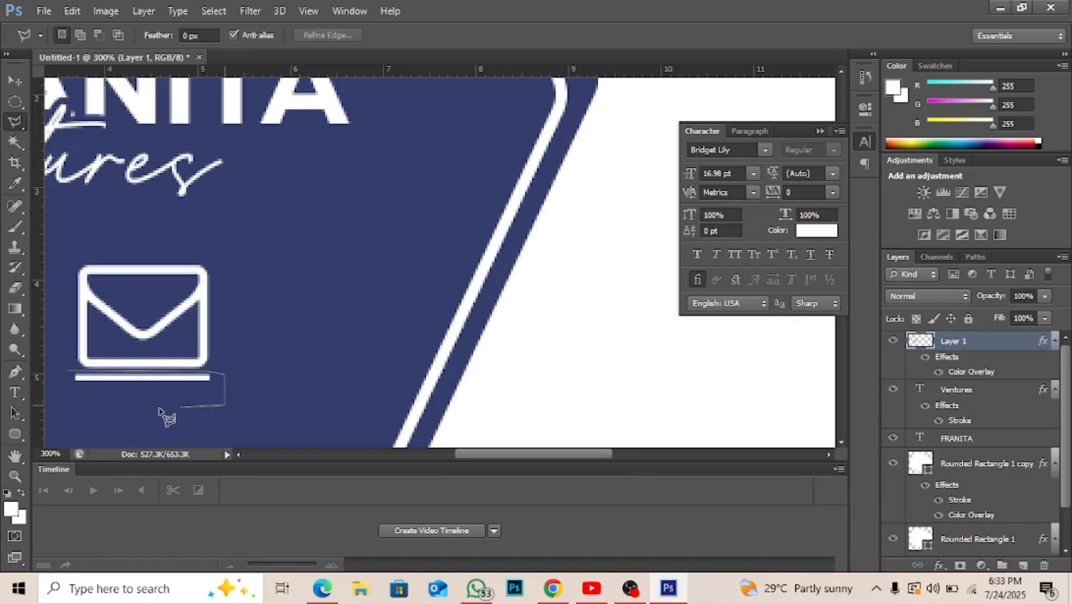
pyautogui.doubleClick(58, 402)
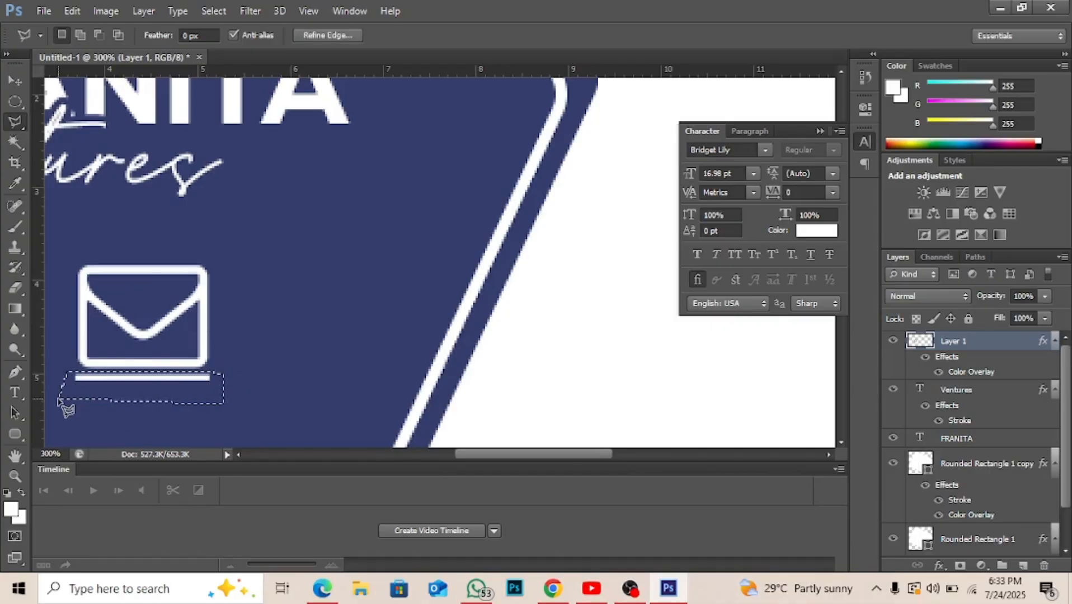
pyautogui.press('Delete')
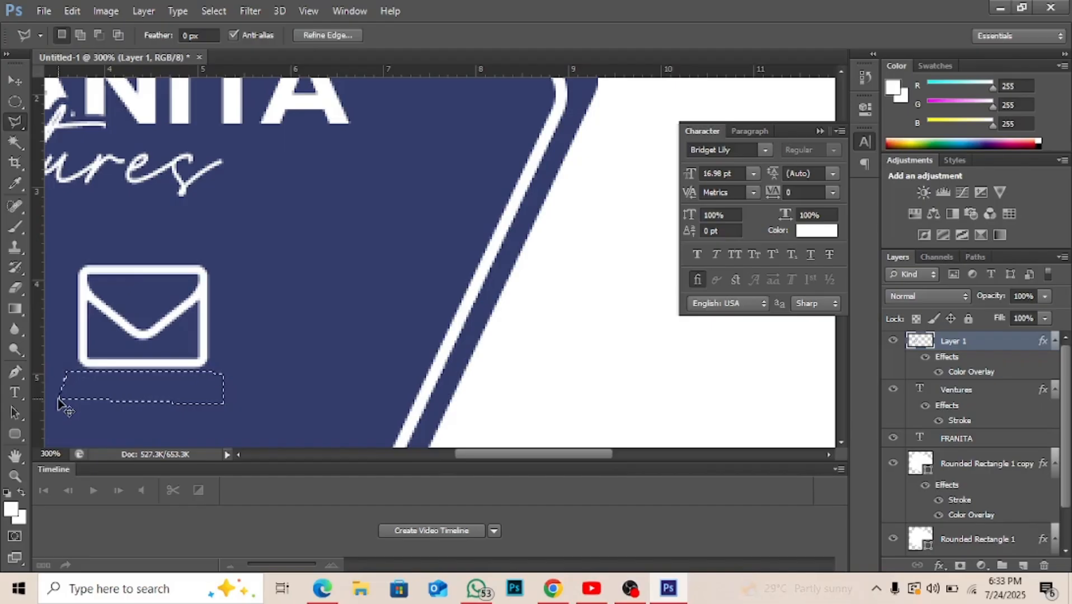
pyautogui.hotkey('ctrl', 'd')
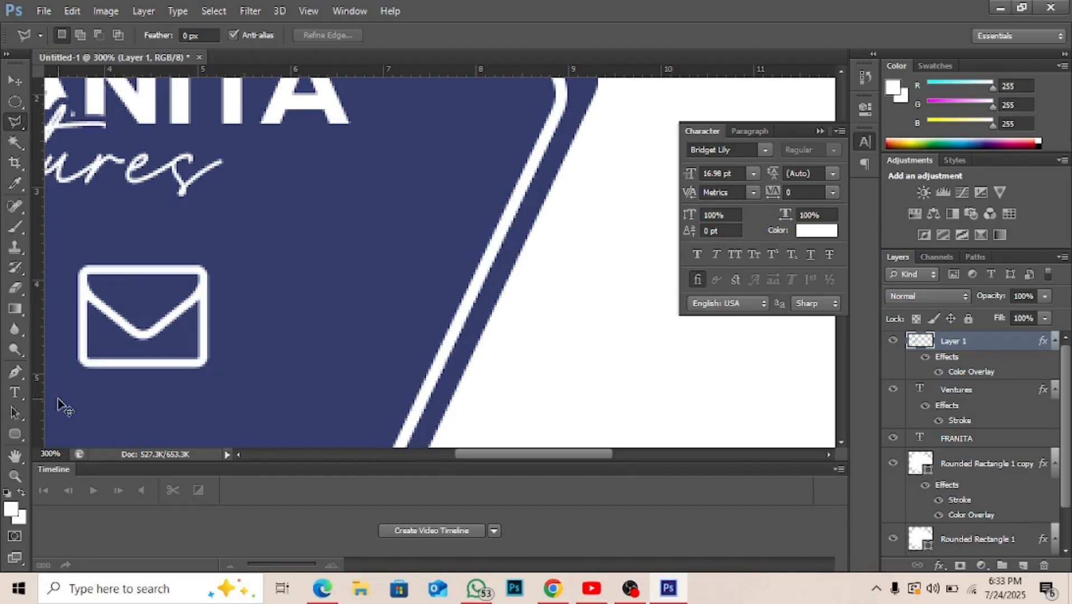
pyautogui.hotkey('ctrl', '-')
pyautogui.hotkey('ctrl', '-')
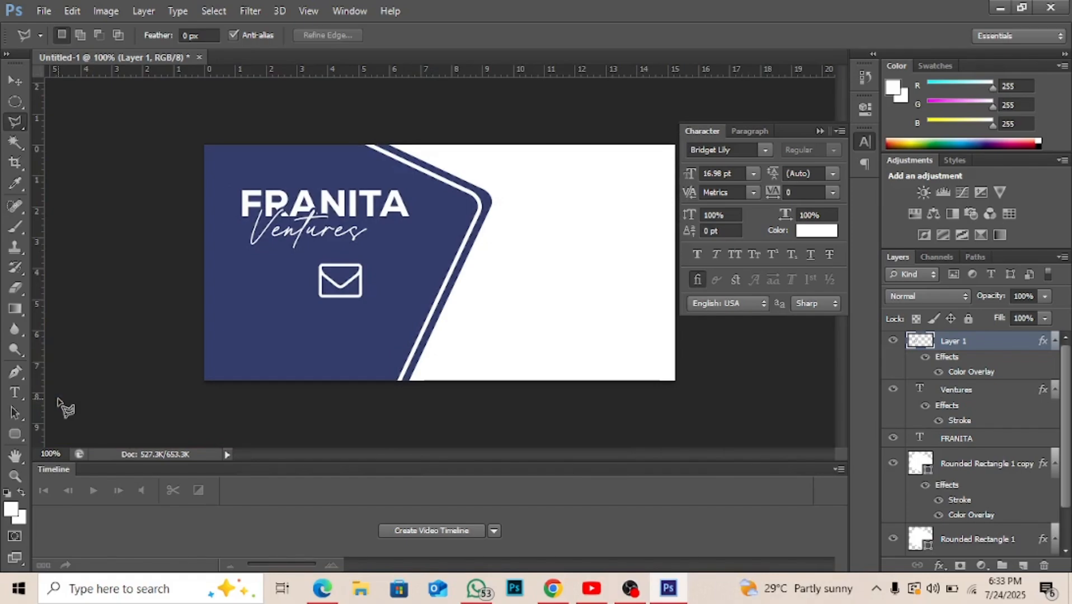
# Step: Scale the envelope icon down to a little over half its size
pyautogui.press('v')
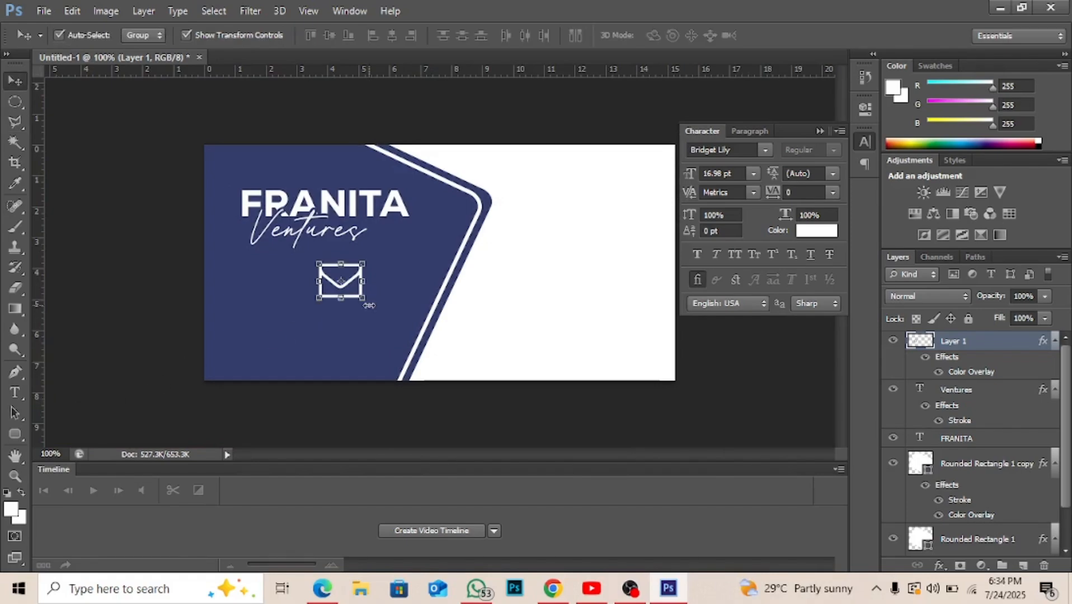
pyautogui.moveTo(369, 305); pyautogui.dragTo(337, 295)
pyautogui.press('Return')
# Step: Nudge the envelope icon left until it sits below the beginning of the FRANITA title
pyautogui.press('Left')
pyautogui.press('Left')
pyautogui.press('Left')
pyautogui.press('Left')
pyautogui.press('Left')
pyautogui.press('Left')
pyautogui.press('Left')
pyautogui.press('Left')
pyautogui.press('Left')
pyautogui.press('Left')
pyautogui.press('Left')
pyautogui.press('Left')
pyautogui.press('Left')
pyautogui.press('Left')
pyautogui.press('Left')
pyautogui.press('Left')
pyautogui.press('Left')
pyautogui.press('Left')
pyautogui.press('Left')
pyautogui.press('Left')
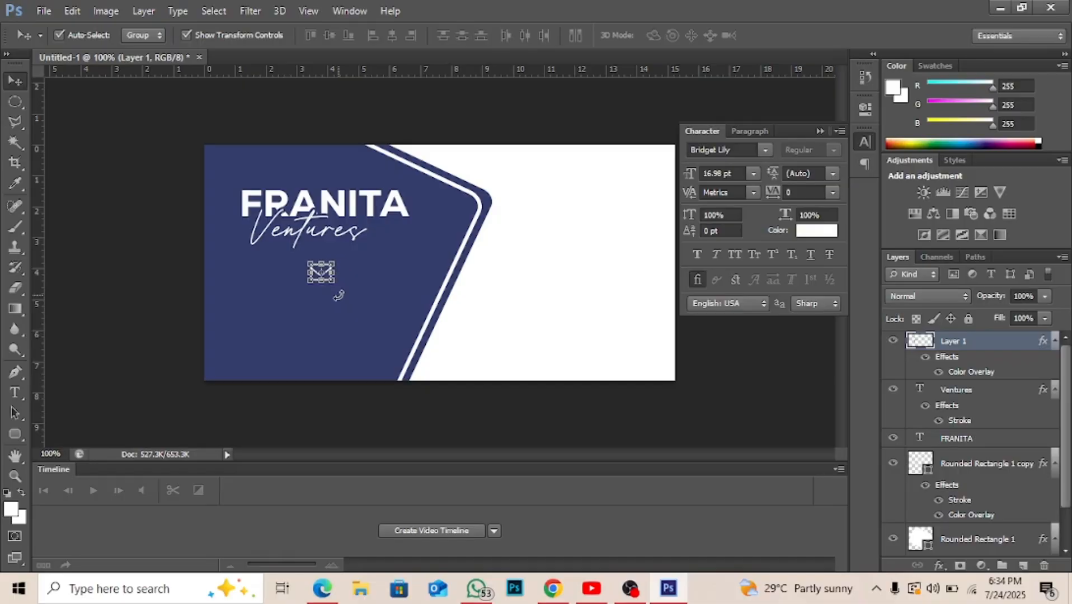
pyautogui.press('Left')
pyautogui.press('Left')
pyautogui.press('Left')
pyautogui.press('Left')
pyautogui.press('Left')
pyautogui.press('Left')
pyautogui.press('Left')
pyautogui.press('Left')
pyautogui.press('Left')
pyautogui.press('Left')
pyautogui.press('Left')
pyautogui.press('Left')
pyautogui.press('Left')
pyautogui.press('Left')
pyautogui.press('Left')
pyautogui.press('Left')
pyautogui.press('Left')
pyautogui.press('Left')
pyautogui.press('Left')
pyautogui.press('Left')
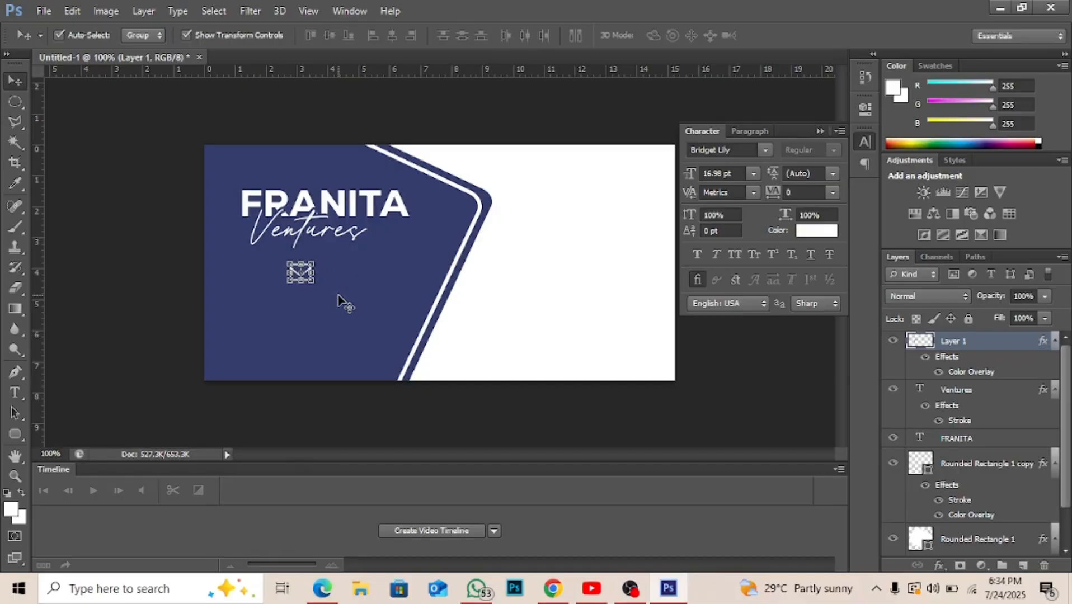
pyautogui.press('Left')
pyautogui.press('Left')
pyautogui.press('Left')
pyautogui.press('Left')
pyautogui.press('Left')
pyautogui.press('Left')
pyautogui.press('Left')
pyautogui.press('Left')
pyautogui.press('Left')
pyautogui.press('Left')
pyautogui.press('Left')
pyautogui.press('Left')
pyautogui.press('Left')
pyautogui.press('Left')
pyautogui.press('Left')
pyautogui.press('Left')
pyautogui.press('Left')
pyautogui.press('Left')
pyautogui.press('Left')
pyautogui.press('Left')
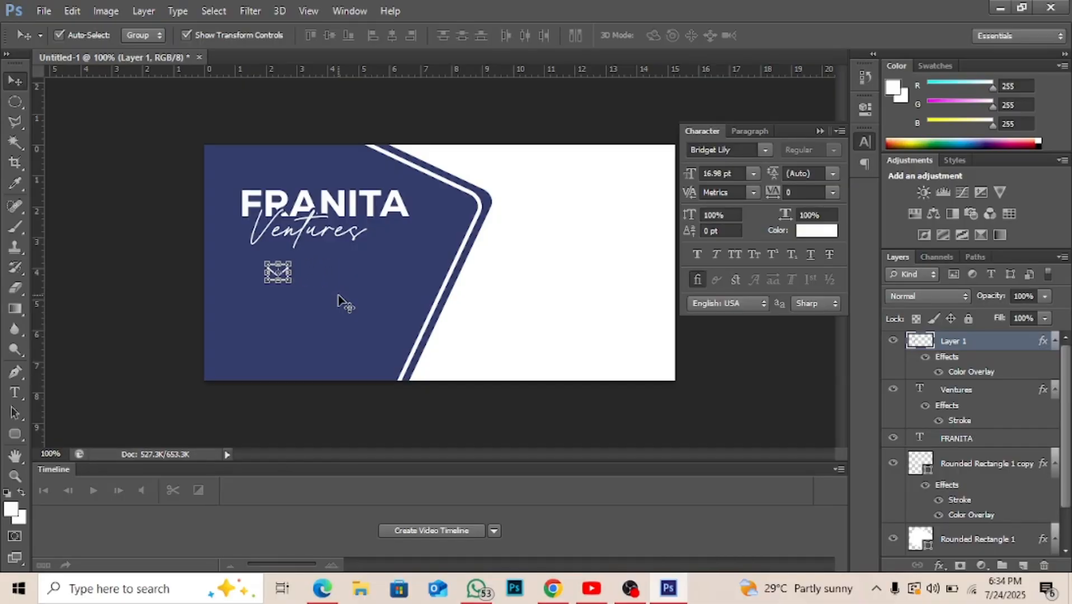
pyautogui.press('Left')
pyautogui.press('Left')
pyautogui.press('Left')
pyautogui.press('Left')
pyautogui.press('Left')
pyautogui.press('Left')
pyautogui.press('Left')
pyautogui.press('Left')
pyautogui.press('Left')
pyautogui.press('Left')
pyautogui.press('Left')
pyautogui.press('Left')
pyautogui.press('Left')
pyautogui.press('Left')
pyautogui.press('Left')
pyautogui.press('Left')
pyautogui.press('Left')
pyautogui.press('Left')
pyautogui.press('Left')
pyautogui.press('Left')
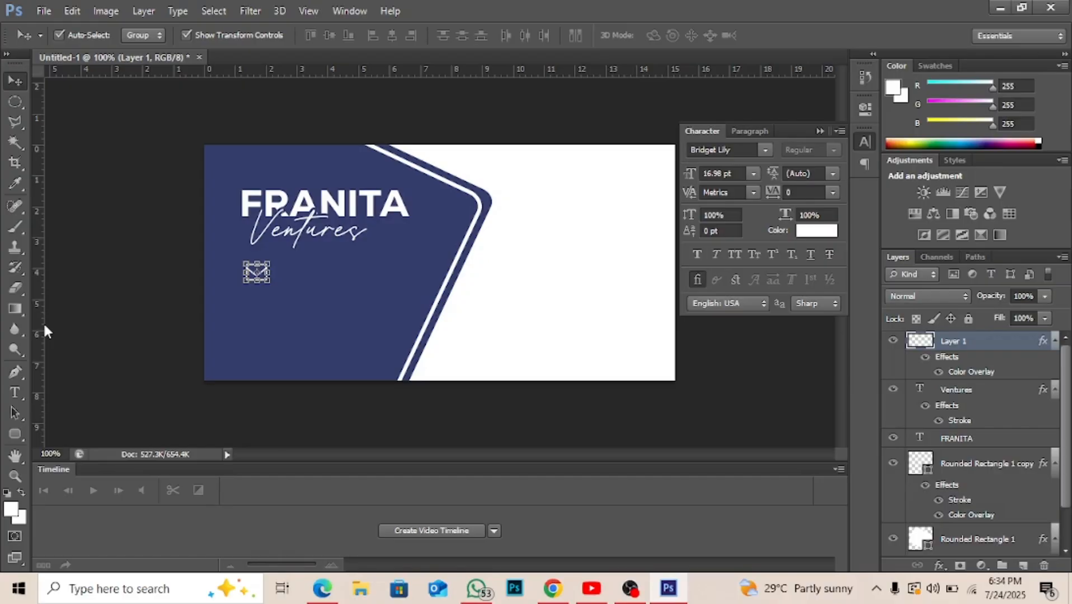
# Step: Place a vertical guide at the left edge of the FRANITA title and nudge the envelope icon left to align with it
pyautogui.hotkey('ctrl', 'r')
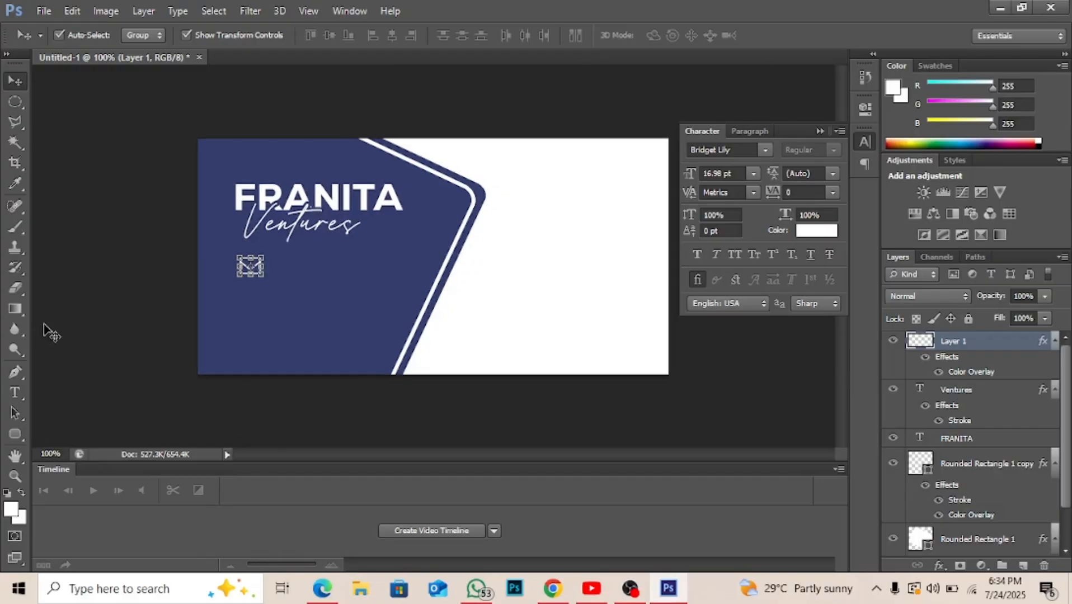
pyautogui.hotkey('ctrl', 'r')
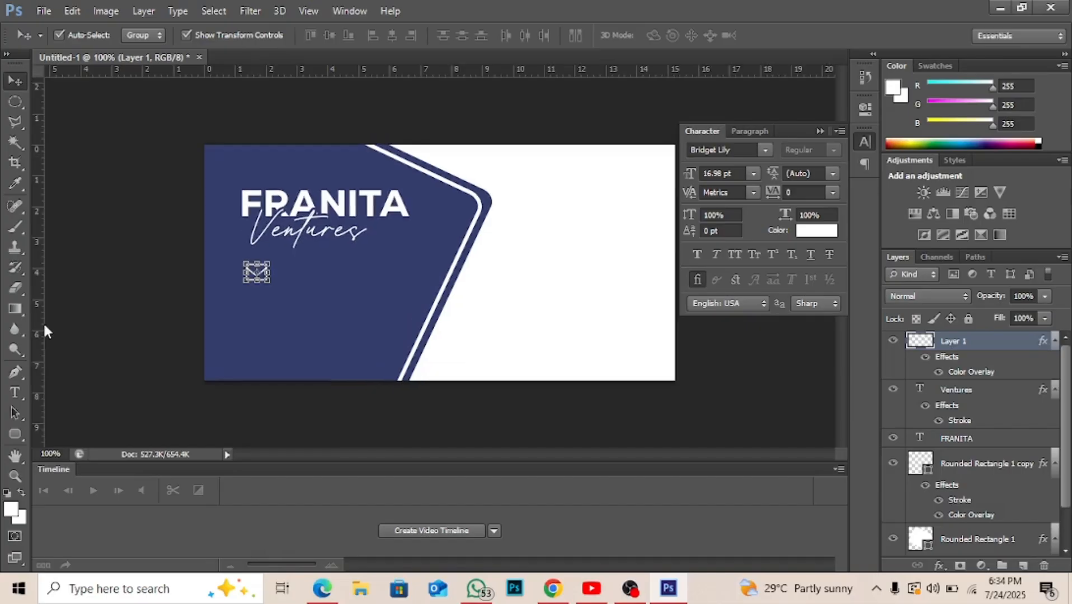
pyautogui.moveTo(40, 331); pyautogui.dragTo(240, 339)
pyautogui.press('Left')
pyautogui.press('Left')
pyautogui.press('Left')
pyautogui.press('Left')
pyautogui.press('Left')
pyautogui.press('Left')
pyautogui.press('Left')
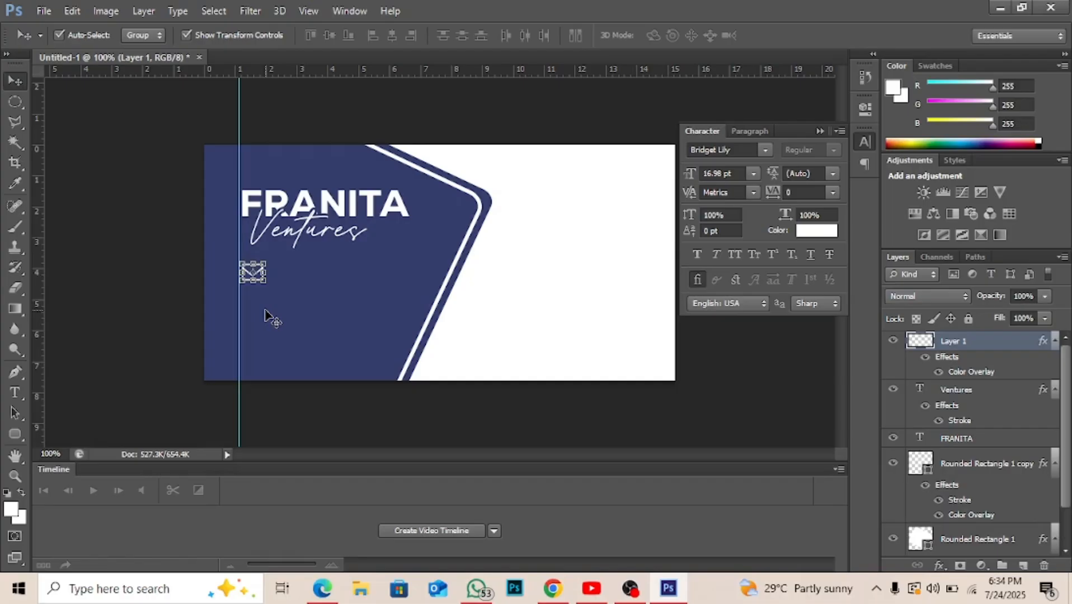
# Step: Switch to Chrome and search Pinterest for "location logo"
pyautogui.moveTo(552, 594)
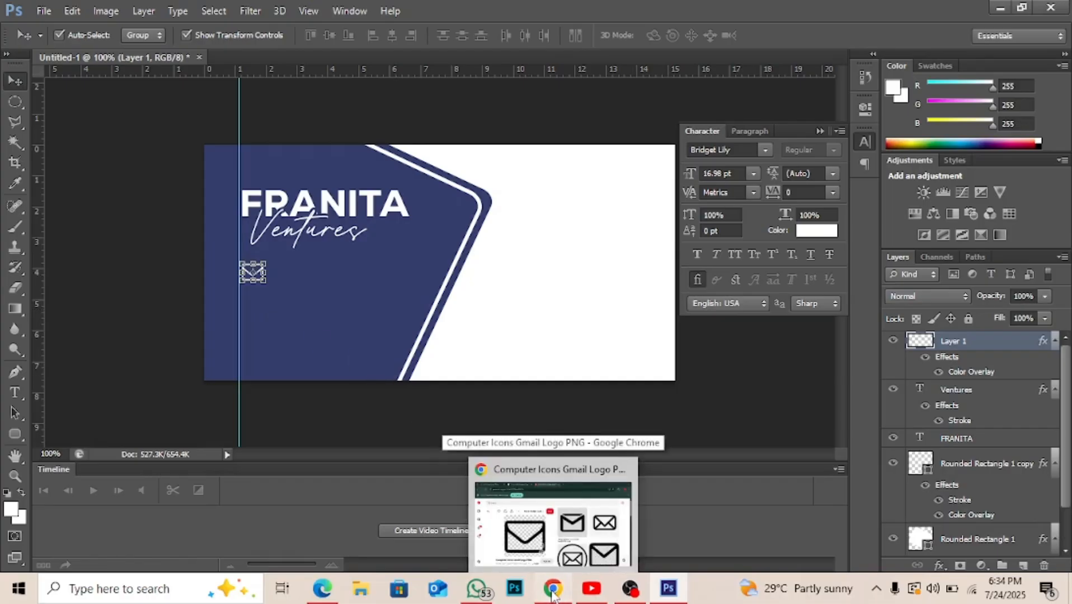
pyautogui.click(552, 594)
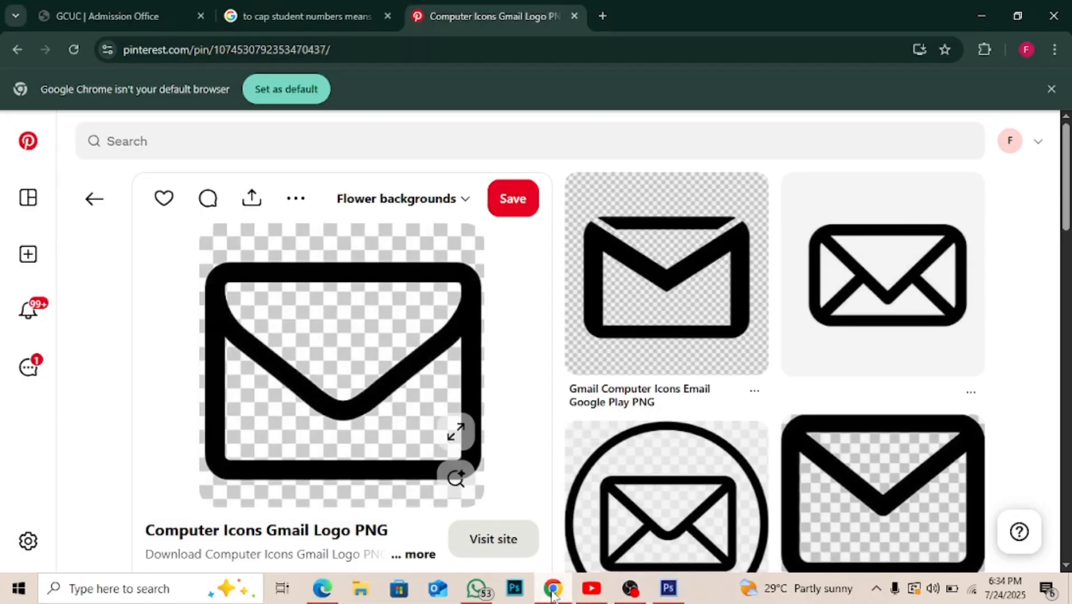
pyautogui.click(450, 153)
pyautogui.write('lo')
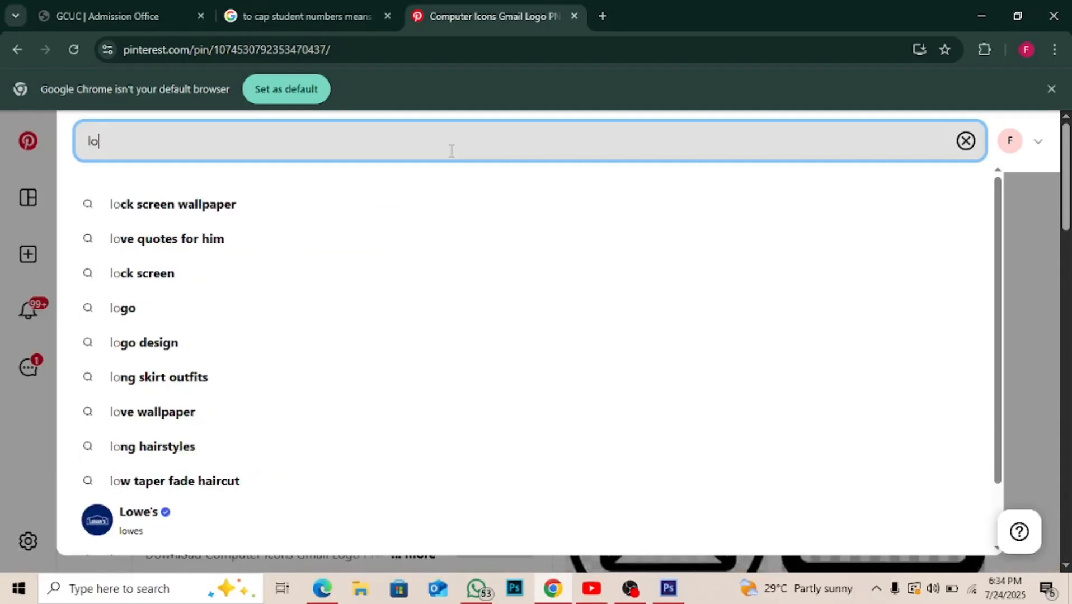
pyautogui.write('cation l')
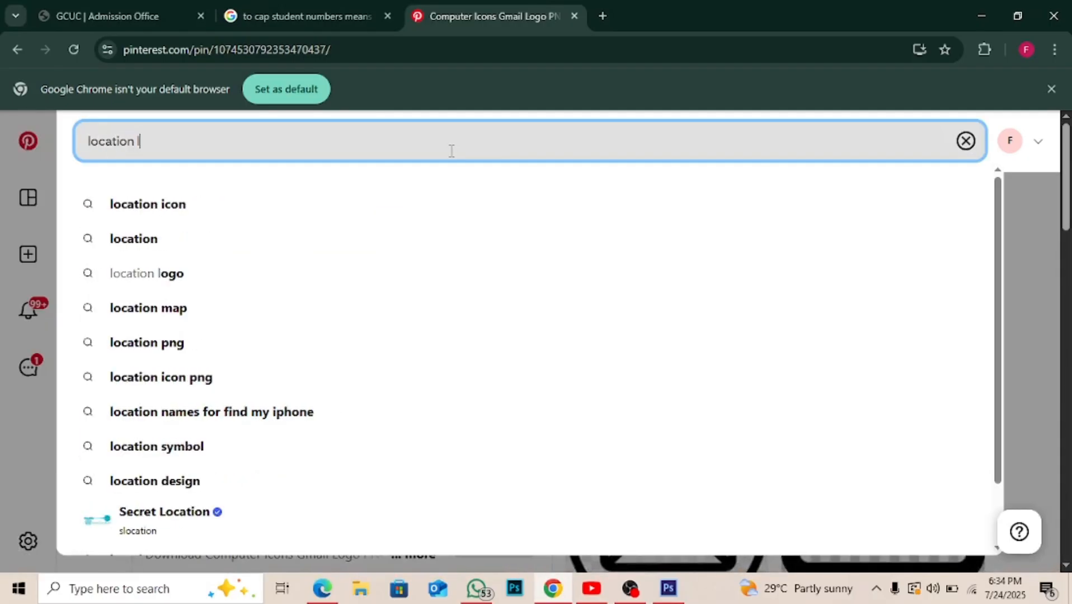
pyautogui.write('ogo')
pyautogui.press('Return')
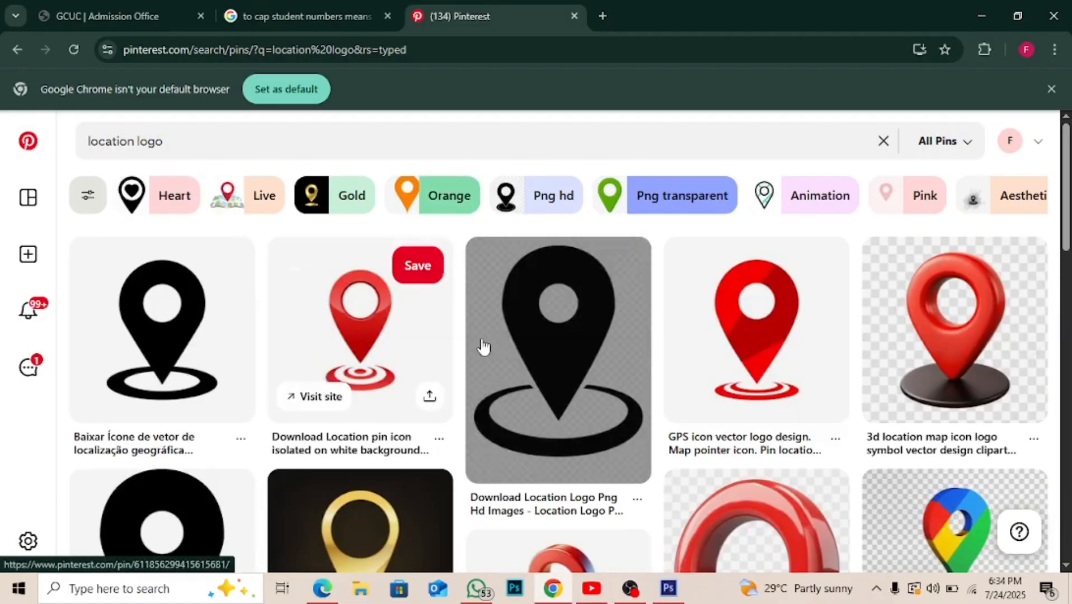
# Step: Open the black location pin with a solid oval base from the results and copy its image
pyautogui.scroll(-10, 556, 395)
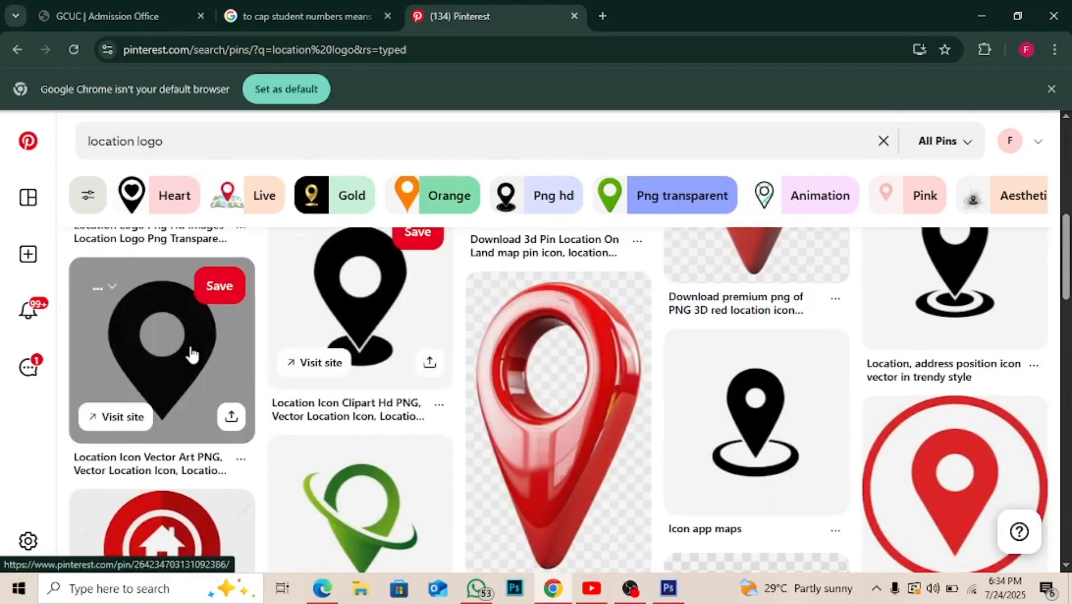
pyautogui.rightClick(386, 293)
pyautogui.click(371, 294)
pyautogui.click(365, 302)
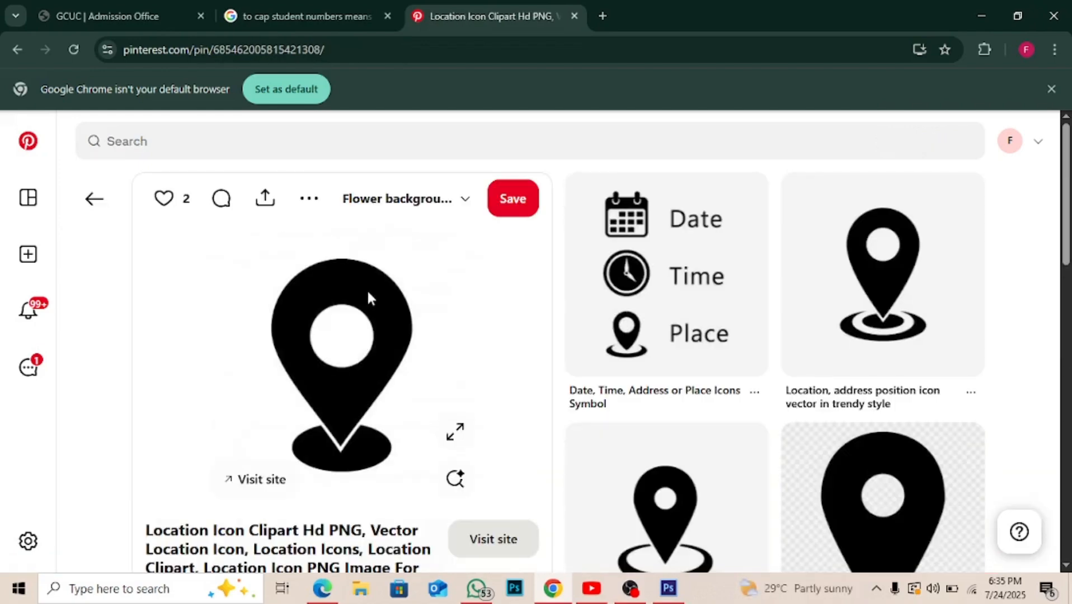
pyautogui.rightClick(367, 288)
pyautogui.click(426, 358)
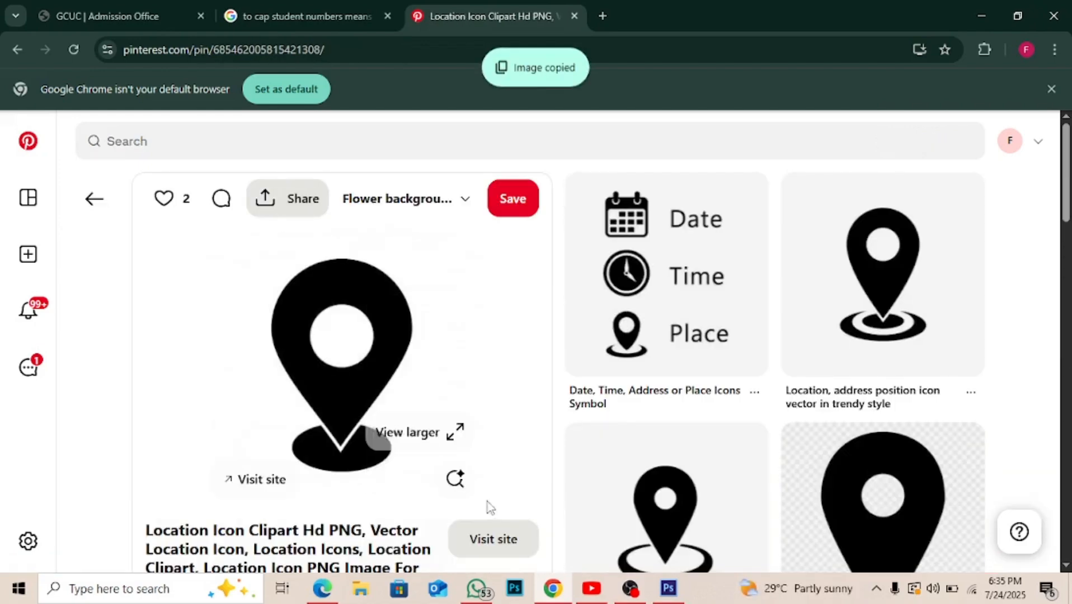
# Step: Switch back to Photoshop, paste the location pin, scale it to about 43% and move it onto the dark blue area below Ventures
pyautogui.click(515, 587)
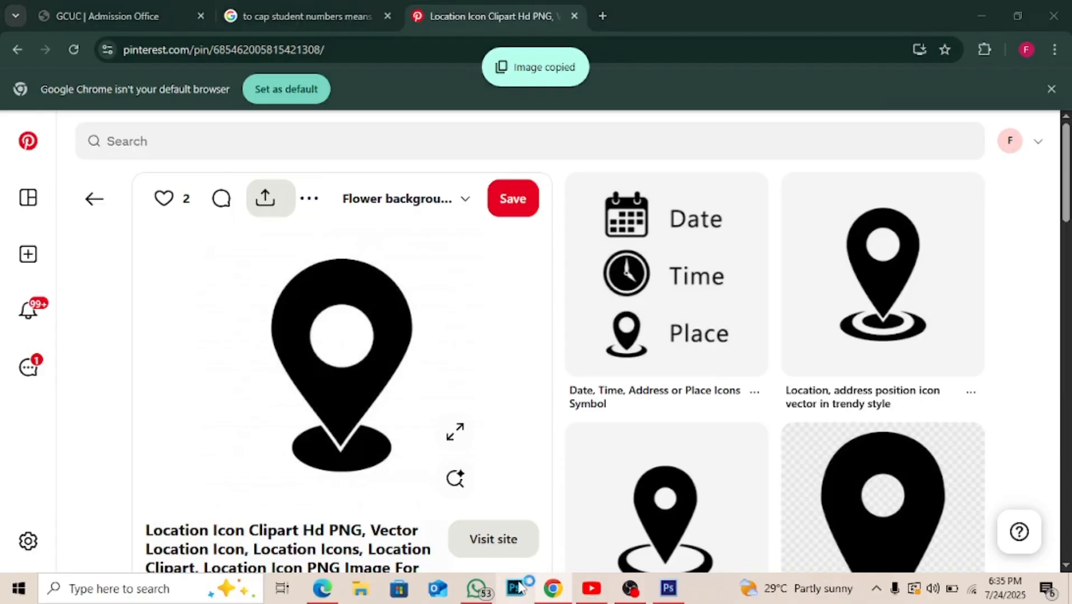
pyautogui.hotkey('ctrl', 'v')
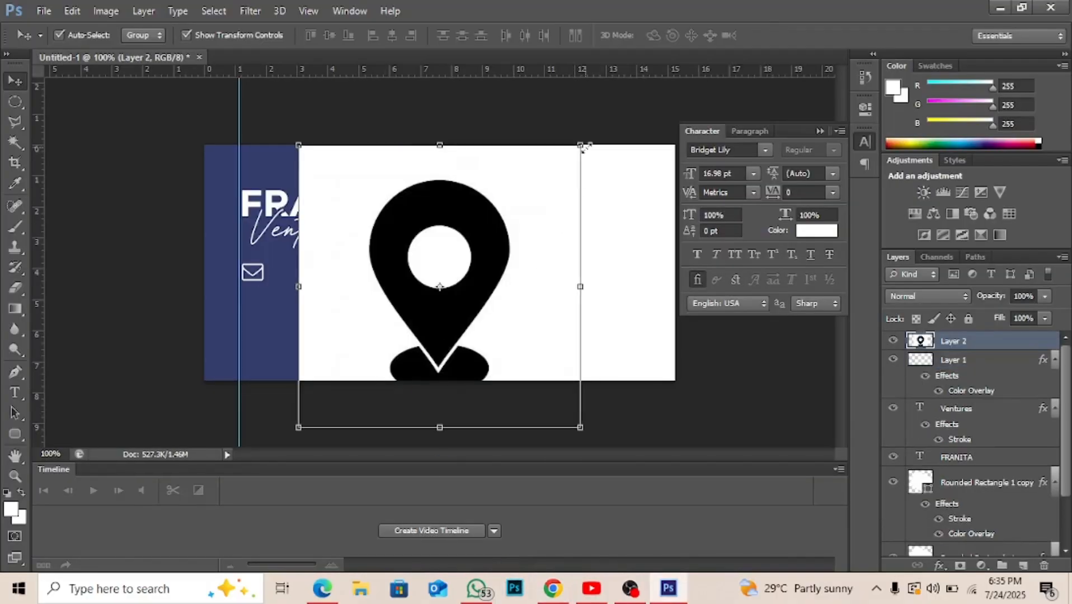
pyautogui.moveTo(586, 147); pyautogui.dragTo(421, 306)
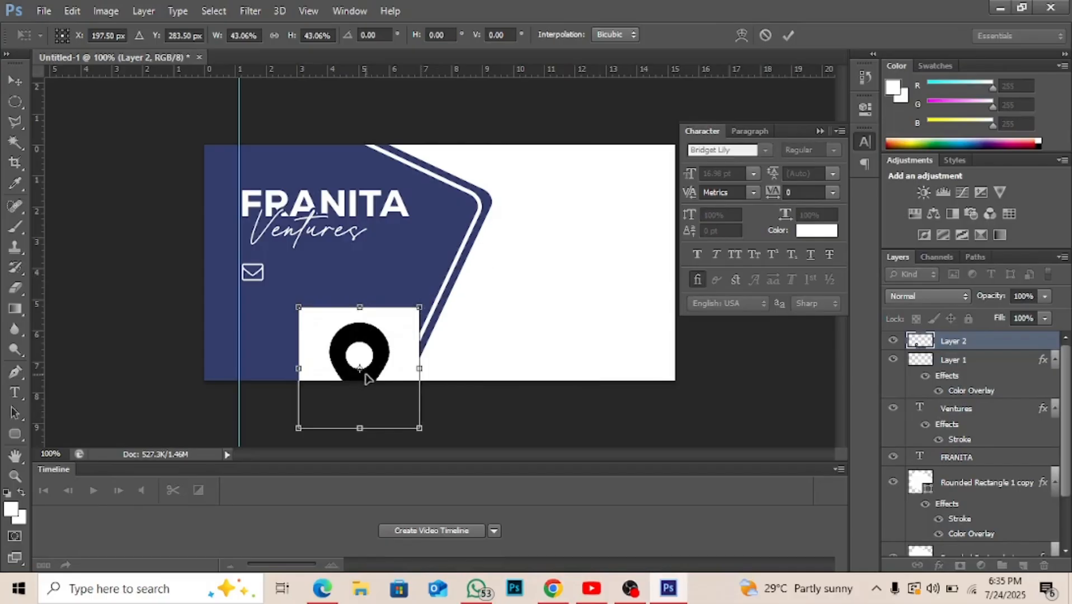
pyautogui.moveTo(371, 376); pyautogui.dragTo(382, 318)
pyautogui.press('Return')
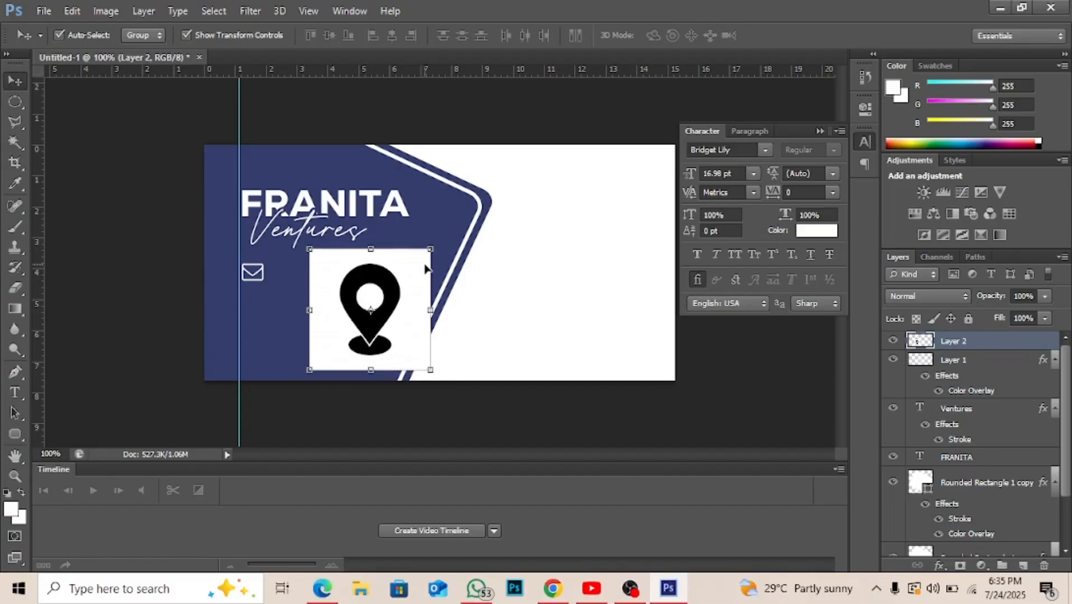
# Step: Delete the white background around and inside the location pin using the Magic Wand at tolerance 100, and clear the selection
pyautogui.click(21, 144)
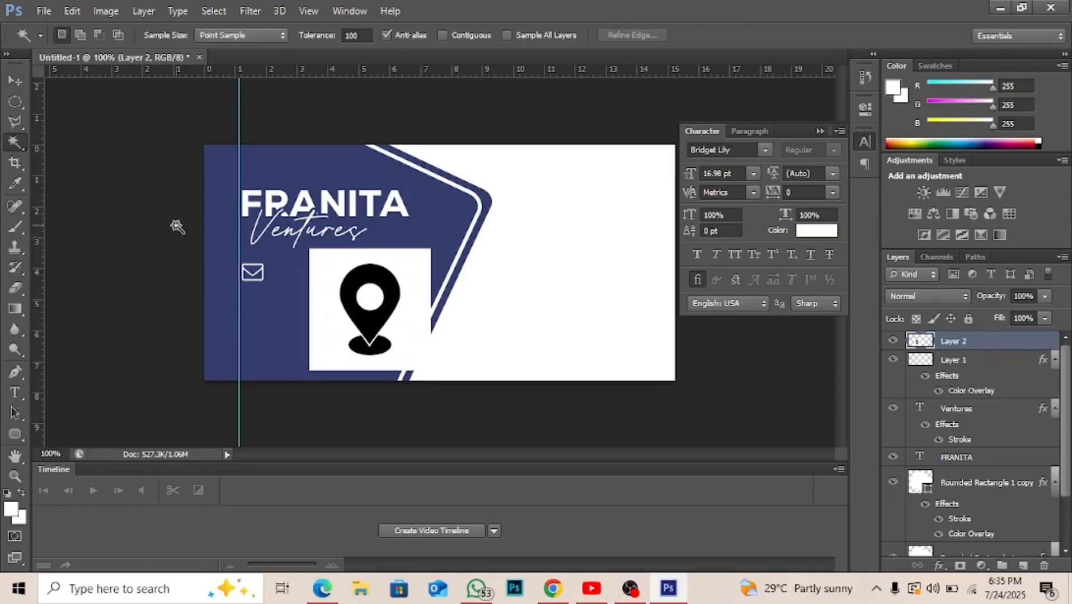
pyautogui.click(362, 250)
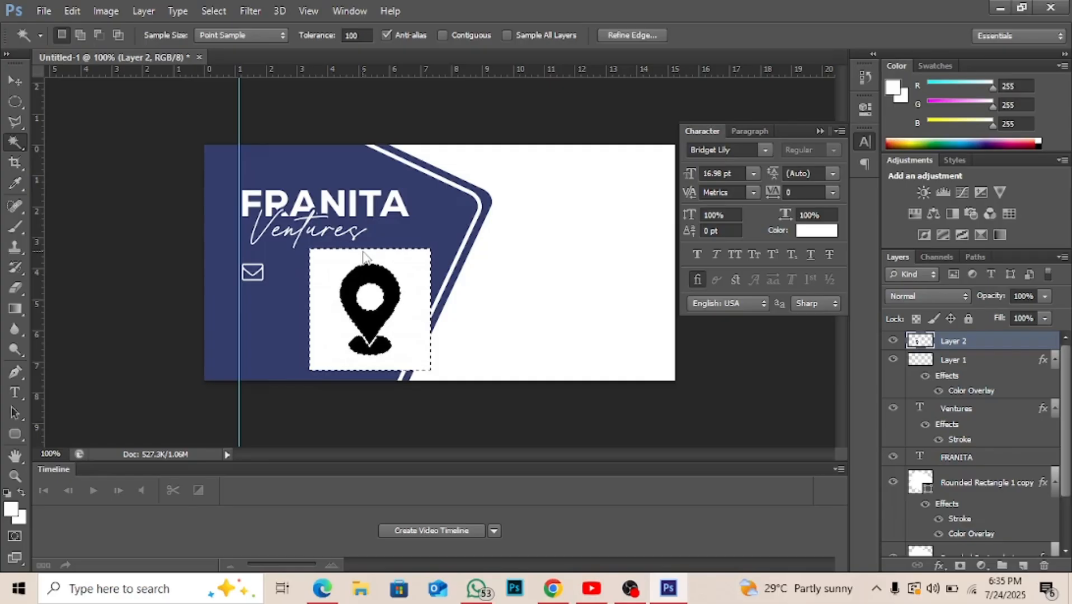
pyautogui.press('Delete')
pyautogui.hotkey('ctrl', 'd')
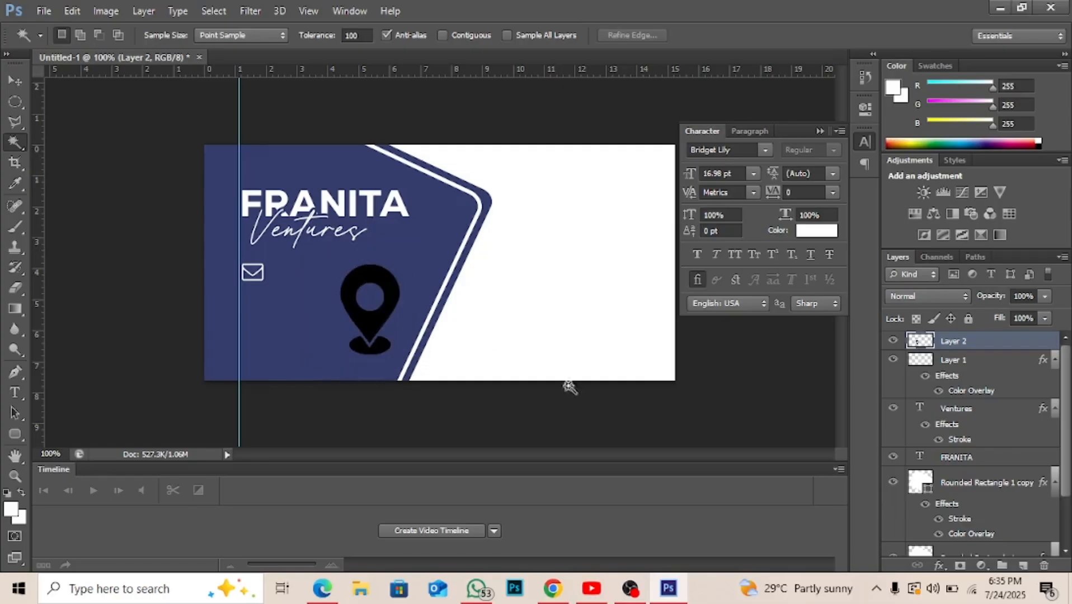
# Step: Add a white Color Overlay to the location pin layer, sampling the white from the canvas
pyautogui.click(944, 566)
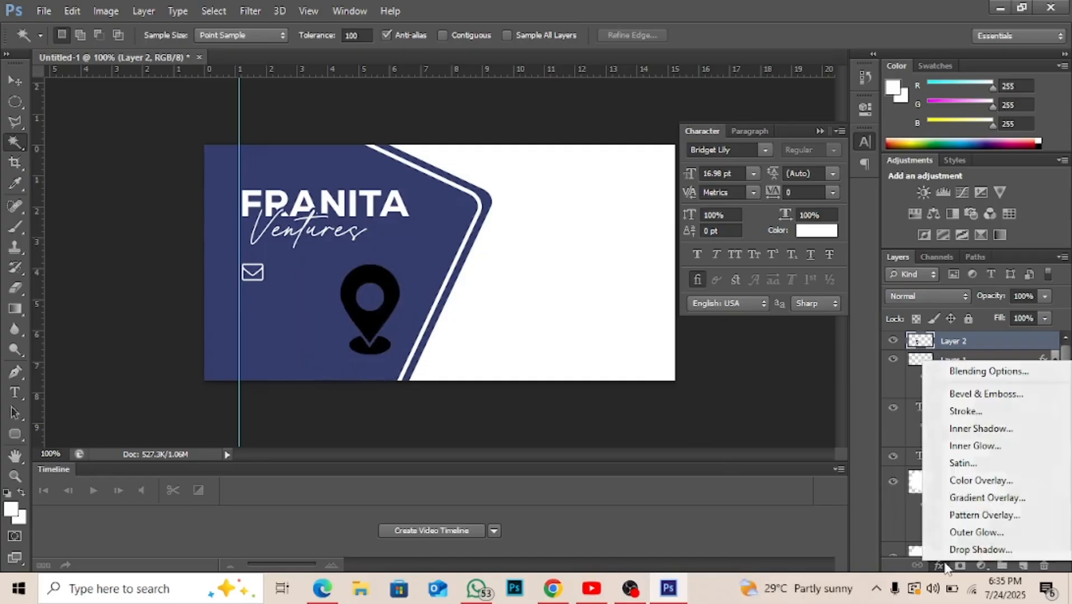
pyautogui.click(971, 484)
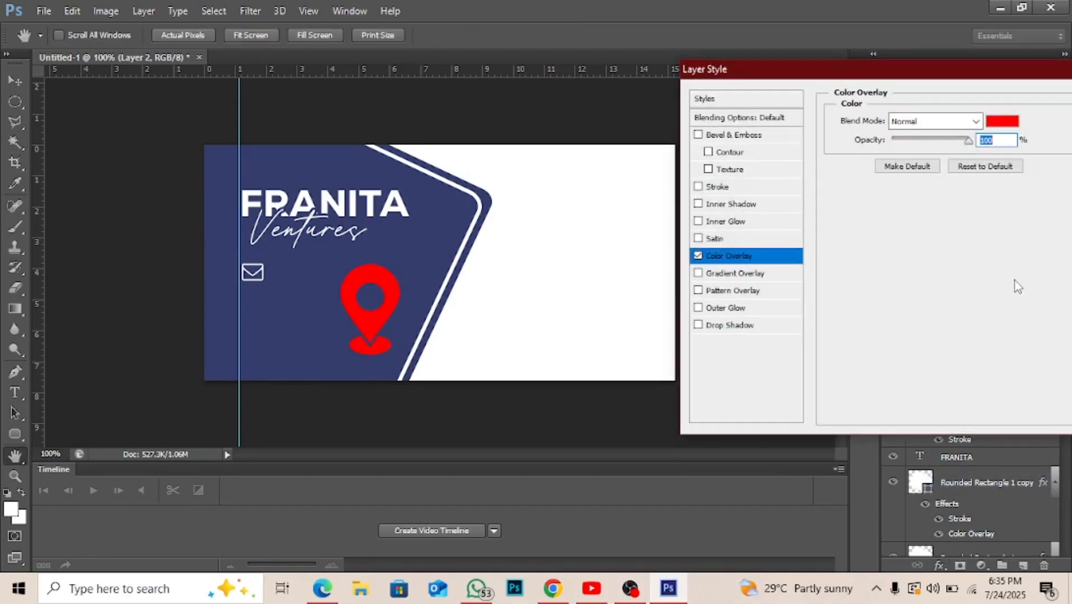
pyautogui.click(1002, 122)
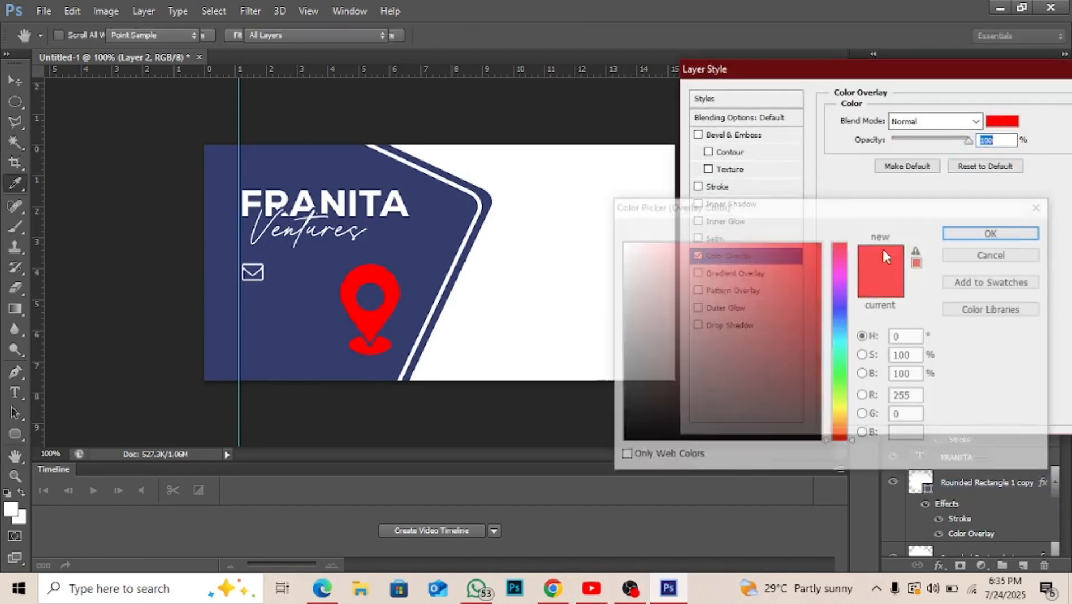
pyautogui.click(549, 191)
pyautogui.press('Return')
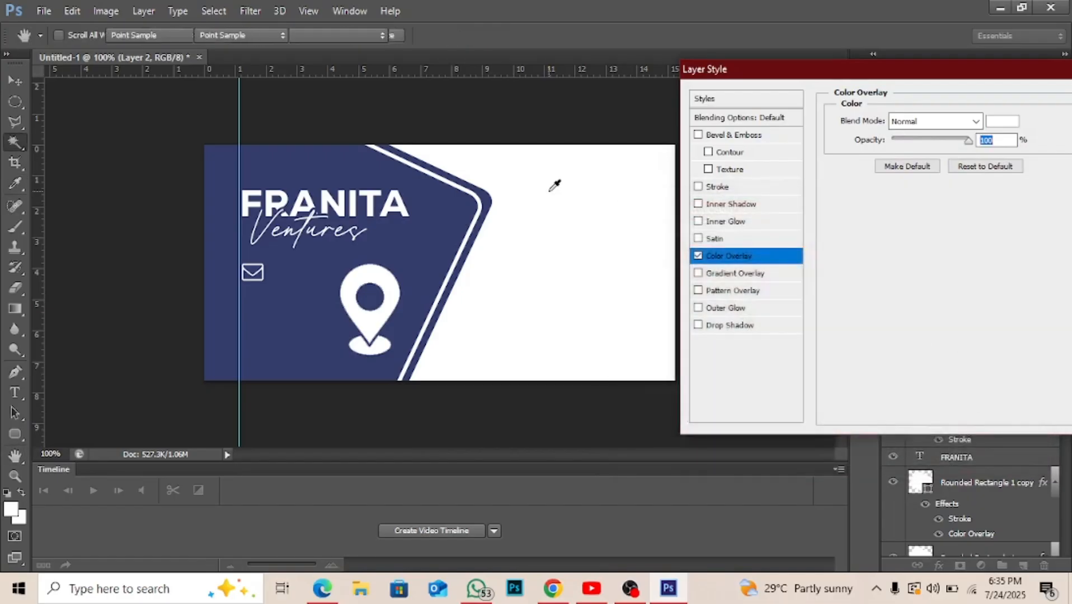
pyautogui.press('Return')
# Step: Shrink the location pin to about the envelope icon's width and move it next to the vertical guide, below the envelope
pyautogui.press('v')
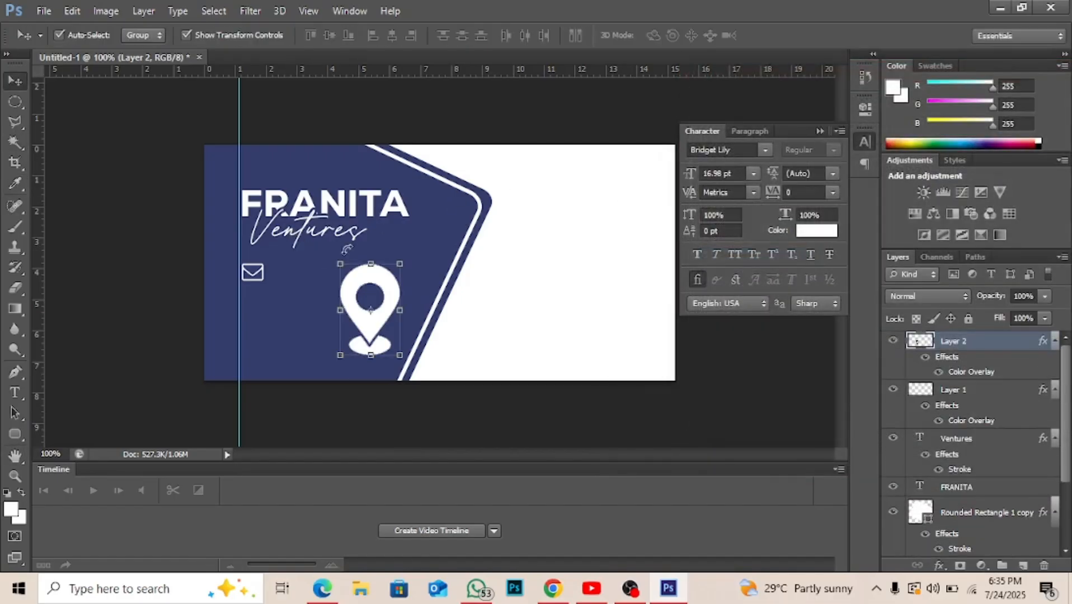
pyautogui.moveTo(399, 260); pyautogui.dragTo(351, 324)
pyautogui.press('Return')
pyautogui.press('Up')
pyautogui.press('Up')
pyautogui.press('Up')
pyautogui.press('Up')
pyautogui.press('Up')
pyautogui.press('Up')
pyautogui.press('Up')
pyautogui.press('Up')
pyautogui.press('Up')
pyautogui.press('Up')
pyautogui.press('Up')
pyautogui.press('Left')
pyautogui.press('Left')
pyautogui.press('Left')
pyautogui.press('Left')
pyautogui.press('Left')
pyautogui.press('Left')
pyautogui.press('Left')
pyautogui.press('Left')
pyautogui.press('Left')
pyautogui.press('Left')
pyautogui.press('Left')
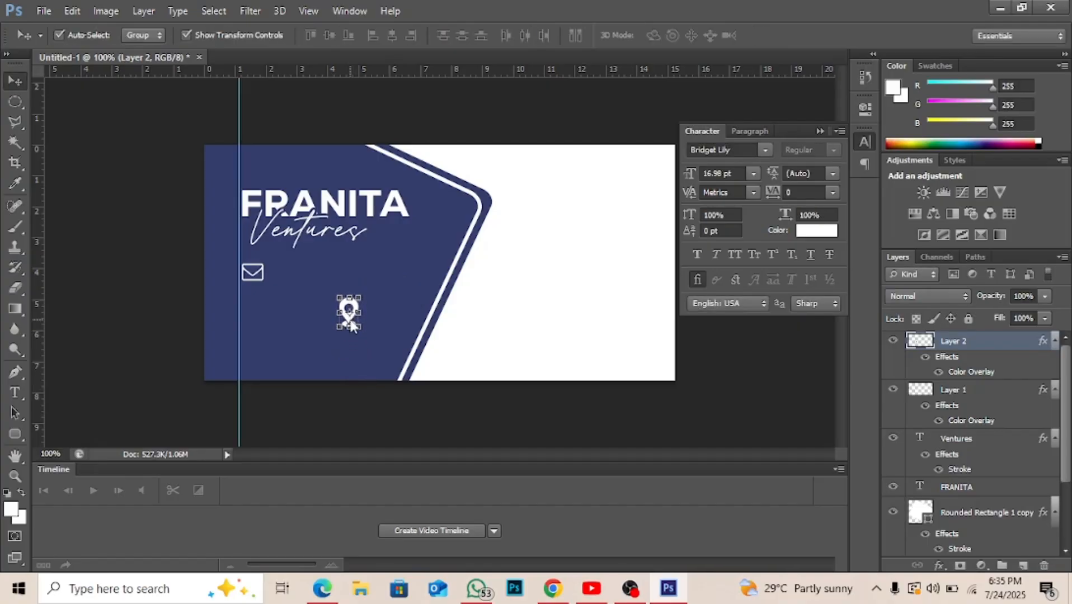
pyautogui.press('Left')
pyautogui.press('Left')
pyautogui.press('Left')
pyautogui.press('Left')
pyautogui.press('Left')
pyautogui.press('Left')
pyautogui.press('Left')
pyautogui.press('Left')
pyautogui.press('Left')
pyautogui.press('Left')
pyautogui.press('Left')
pyautogui.press('Left')
pyautogui.press('Left')
pyautogui.press('Left')
pyautogui.press('Left')
pyautogui.press('Left')
pyautogui.press('Left')
pyautogui.press('Left')
pyautogui.press('Left')
pyautogui.press('Left')
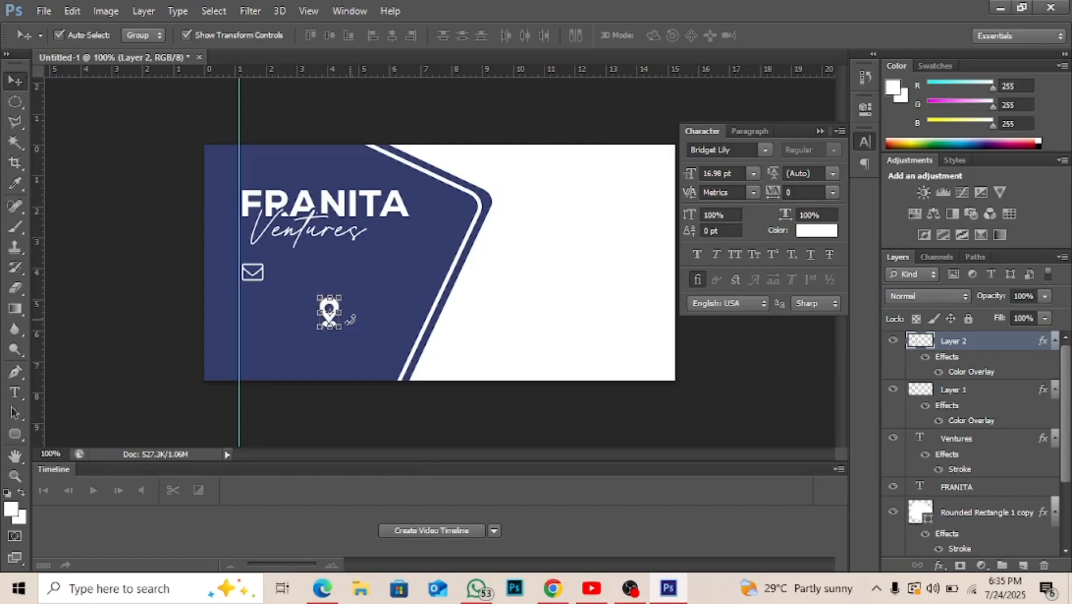
pyautogui.press('Left')
pyautogui.press('Left')
pyautogui.press('Left')
pyautogui.press('Left')
pyautogui.press('Left')
pyautogui.press('Left')
pyautogui.press('Left')
pyautogui.press('Left')
pyautogui.press('Left')
pyautogui.press('Left')
pyautogui.press('Left')
pyautogui.press('Left')
pyautogui.press('Left')
pyautogui.press('Left')
pyautogui.press('Left')
pyautogui.press('Left')
pyautogui.press('Left')
pyautogui.press('Left')
pyautogui.press('Left')
pyautogui.press('Left')
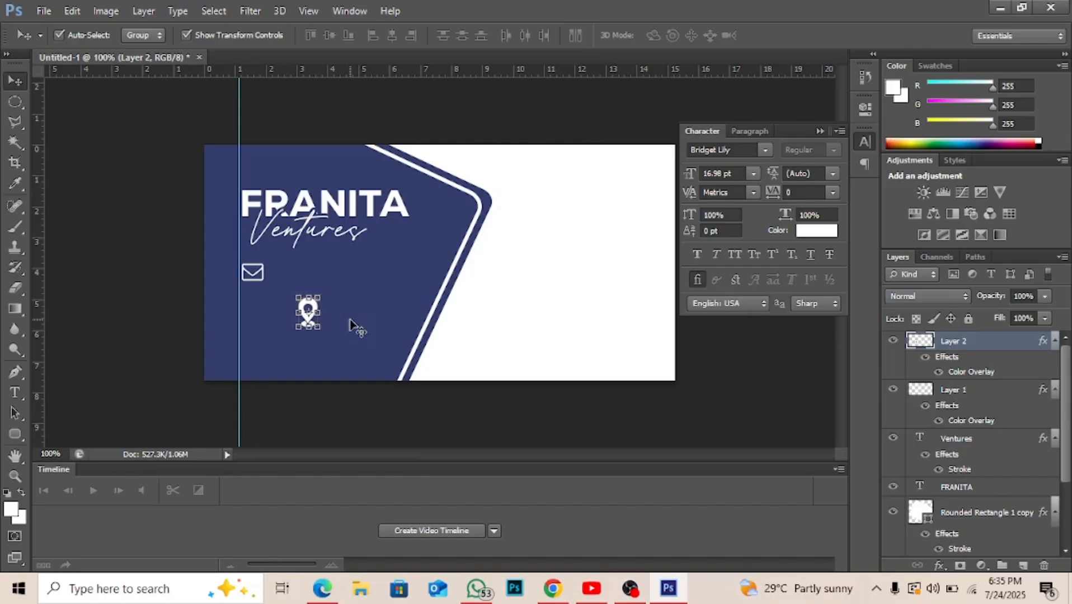
pyautogui.press('Left')
pyautogui.press('Left')
pyautogui.press('Left')
pyautogui.press('Left')
pyautogui.press('Left')
pyautogui.press('Left')
pyautogui.press('Left')
pyautogui.press('Left')
pyautogui.press('Left')
pyautogui.press('Left')
pyautogui.press('Left')
pyautogui.press('Left')
pyautogui.press('Left')
pyautogui.press('Left')
pyautogui.press('Left')
pyautogui.press('Left')
pyautogui.press('Left')
pyautogui.press('Left')
pyautogui.press('Left')
pyautogui.press('Left')
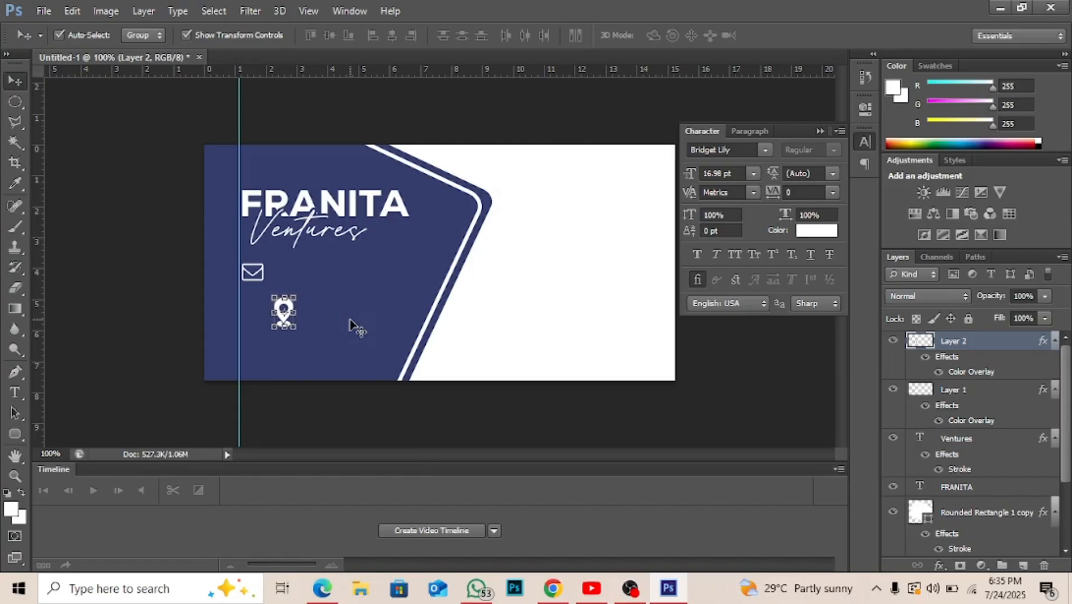
pyautogui.press('Left')
pyautogui.press('Left')
pyautogui.press('Left')
pyautogui.press('Left')
pyautogui.press('Left')
pyautogui.press('Left')
pyautogui.press('Left')
pyautogui.press('Left')
pyautogui.press('Left')
pyautogui.press('Left')
pyautogui.press('Left')
pyautogui.press('Left')
pyautogui.press('Left')
pyautogui.press('Left')
pyautogui.press('Left')
pyautogui.press('Left')
pyautogui.press('Left')
pyautogui.press('Left')
pyautogui.press('Left')
pyautogui.press('Left')
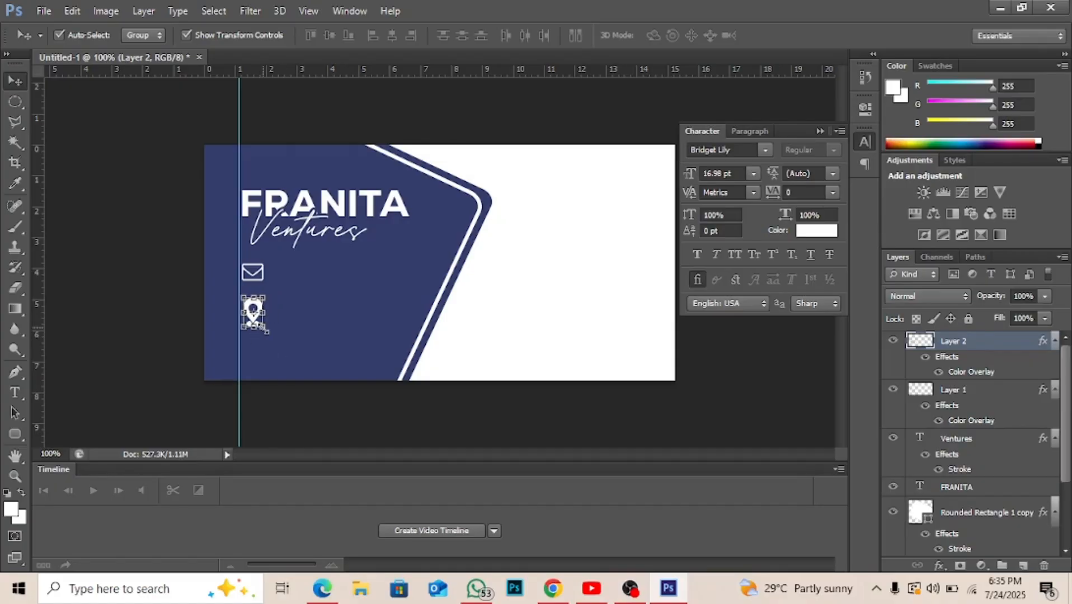
# Step: Reduce the location pin slightly to about 88% width and 87% height, and nudge it up closer to the envelope
pyautogui.moveTo(266, 331); pyautogui.dragTo(264, 328)
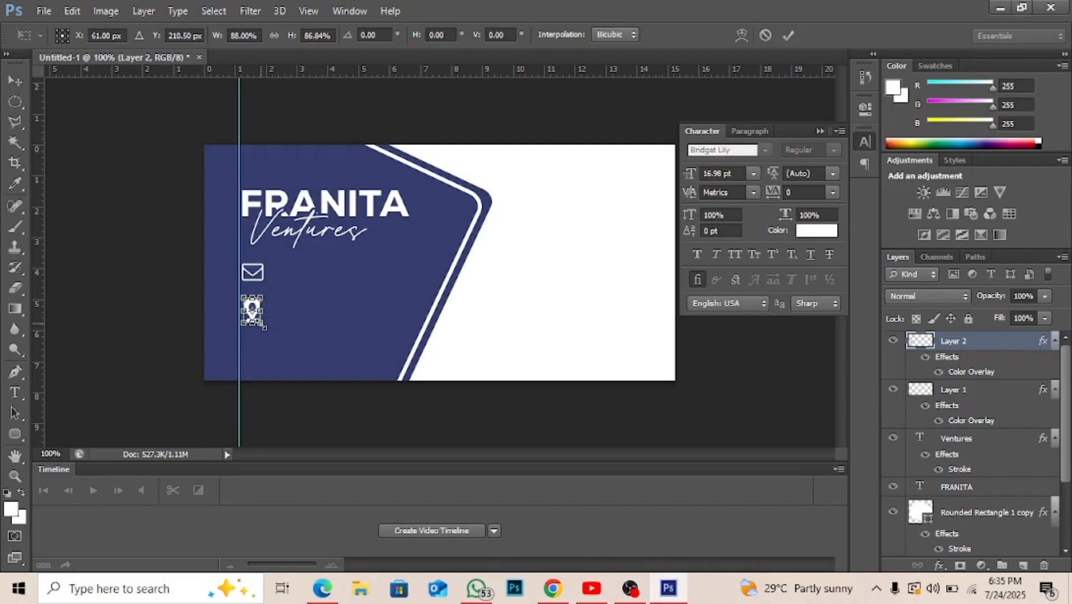
pyautogui.press('Return')
pyautogui.press('Up')
pyautogui.press('Up')
pyautogui.press('Up')
pyautogui.press('Up')
pyautogui.press('Up')
pyautogui.press('Up')
pyautogui.press('Up')
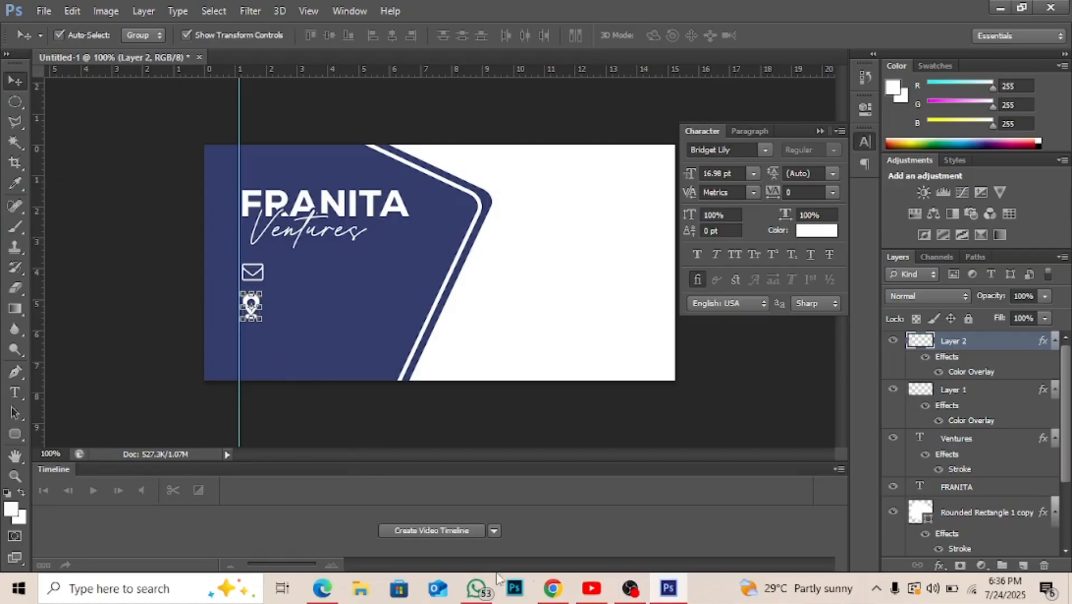
# Step: Switch to Chrome and search Pinterest for "call logo"
pyautogui.click(553, 588)
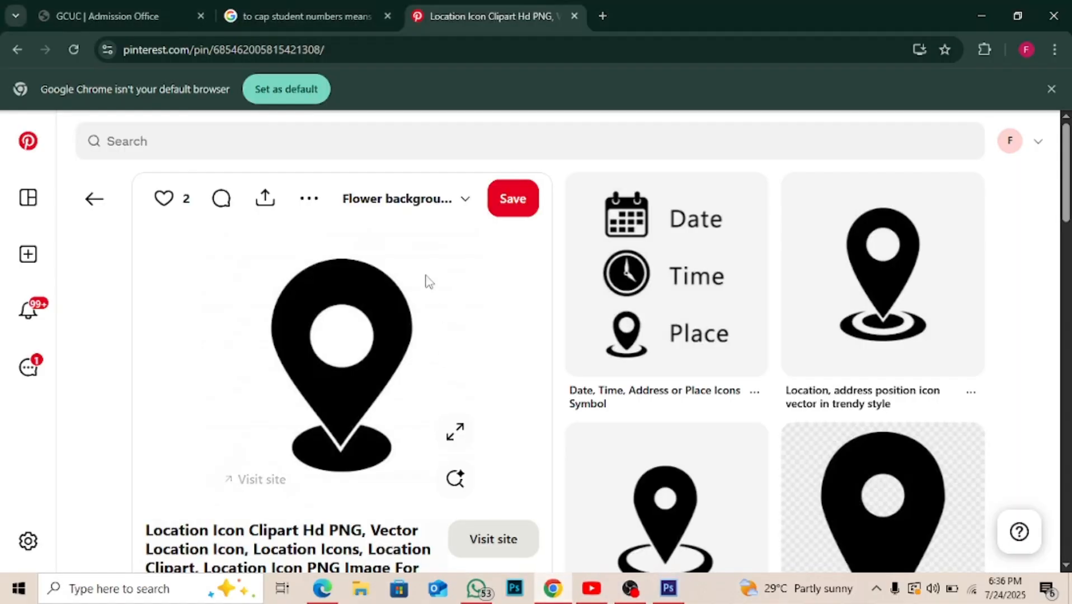
pyautogui.click(268, 133)
pyautogui.write('ca')
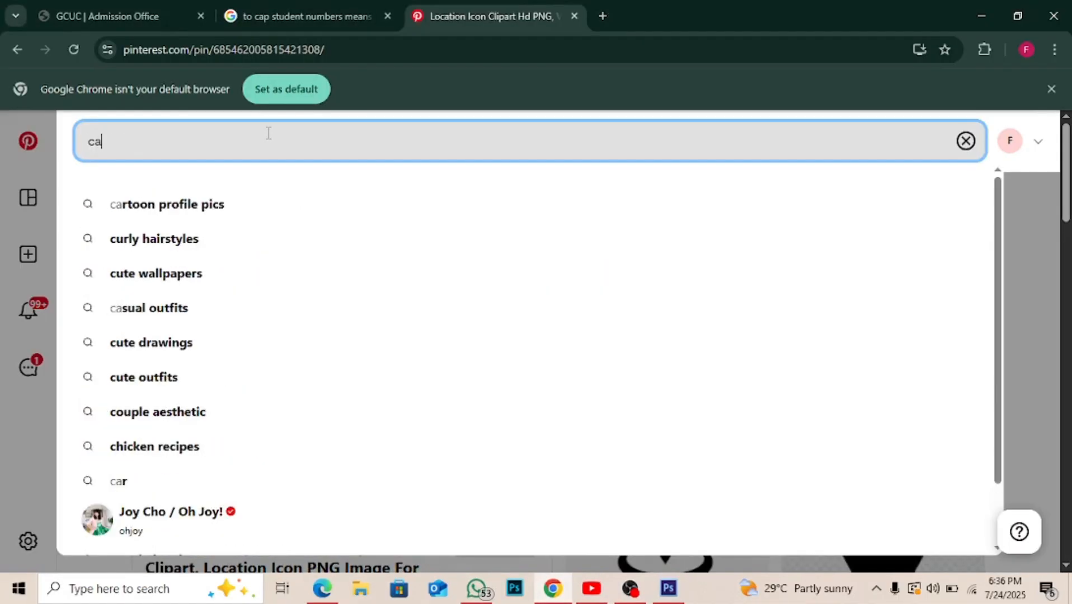
pyautogui.write('ll logo')
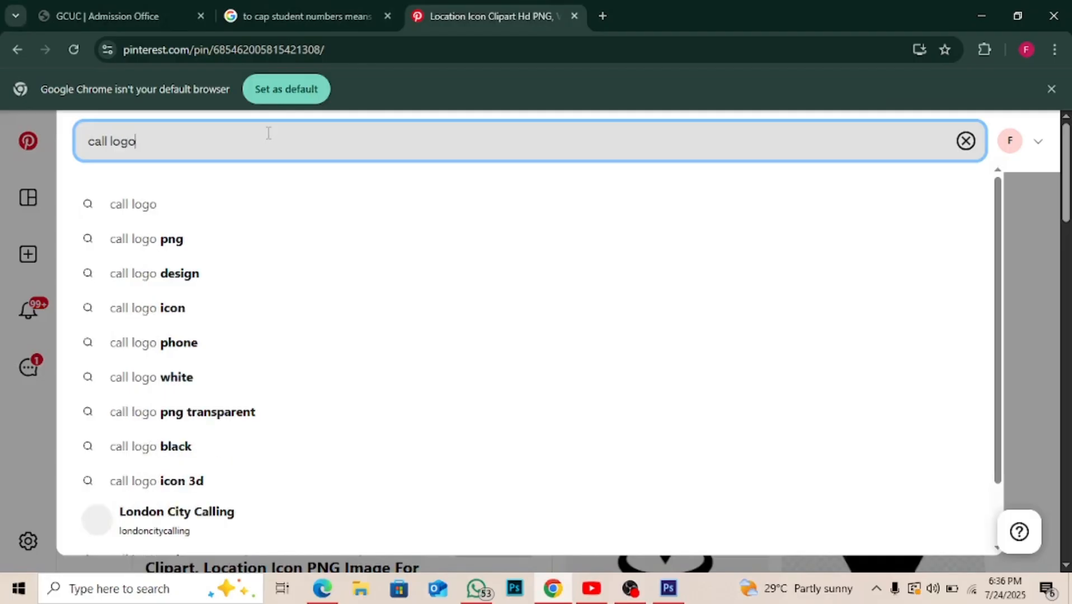
pyautogui.press('Return')
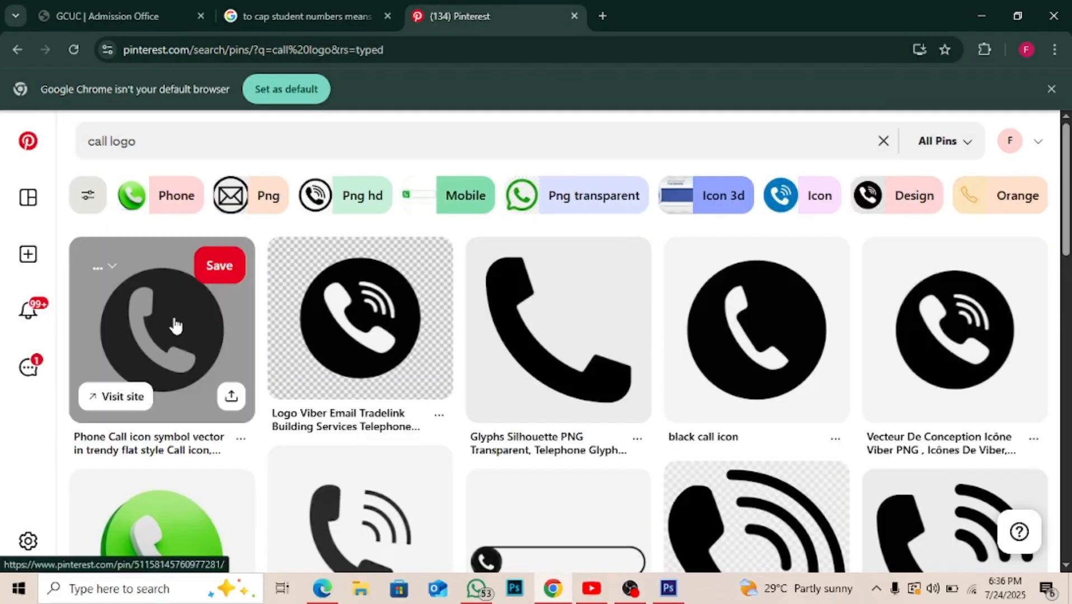
# Step: Open the first result, a white handset in a dark circle, and copy its image
pyautogui.click(175, 324)
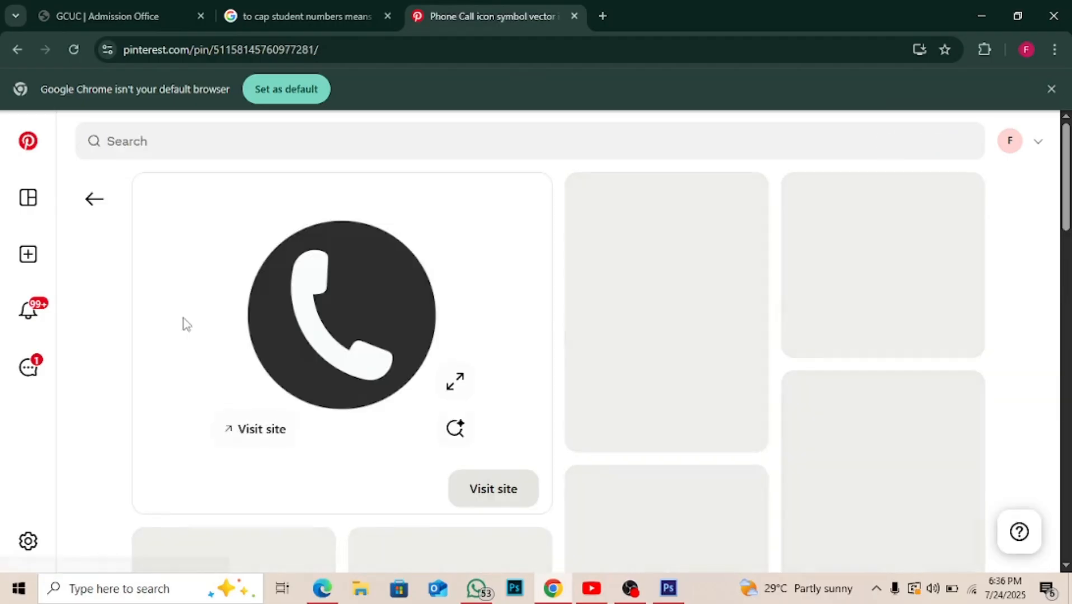
pyautogui.rightClick(327, 307)
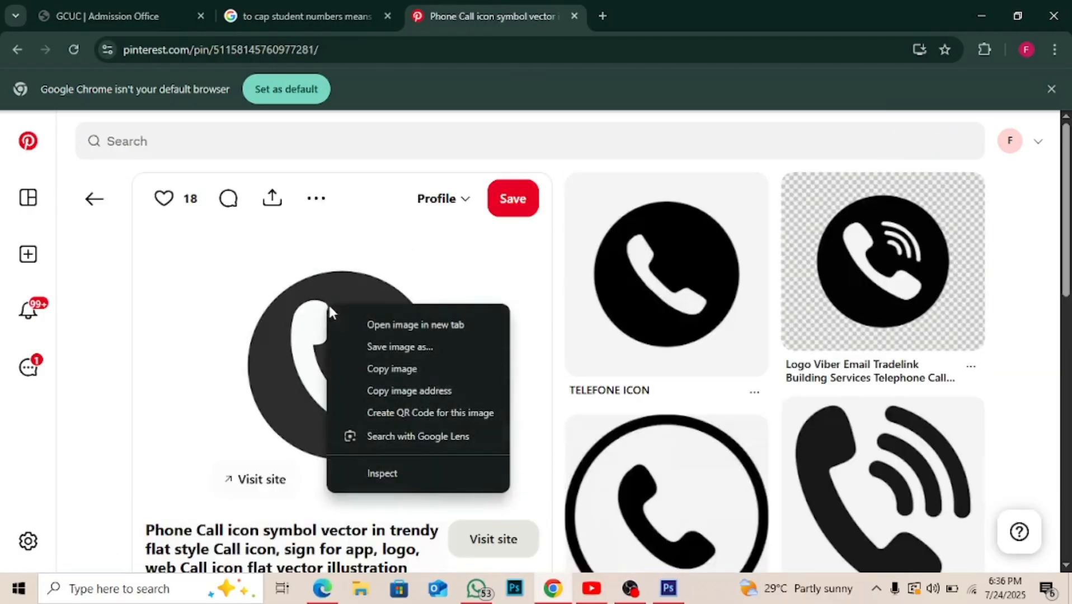
pyautogui.click(391, 370)
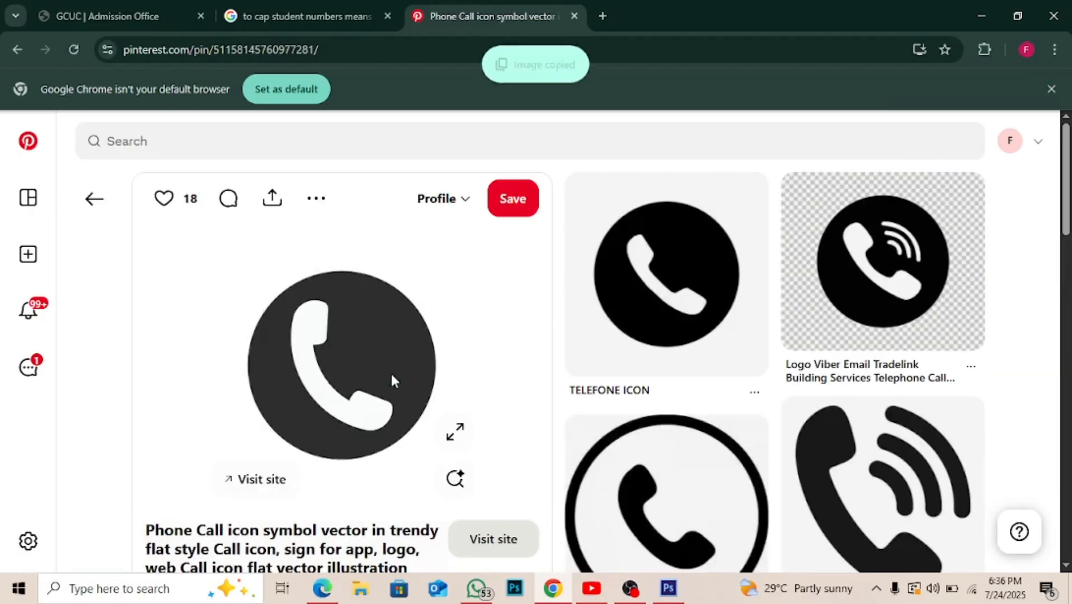
# Step: Switch back to Photoshop, paste the phone icon, scale it to about 13.5% and move it onto the dark blue area beside the envelope
pyautogui.click(513, 591)
pyautogui.hotkey('ctrl', 'v')
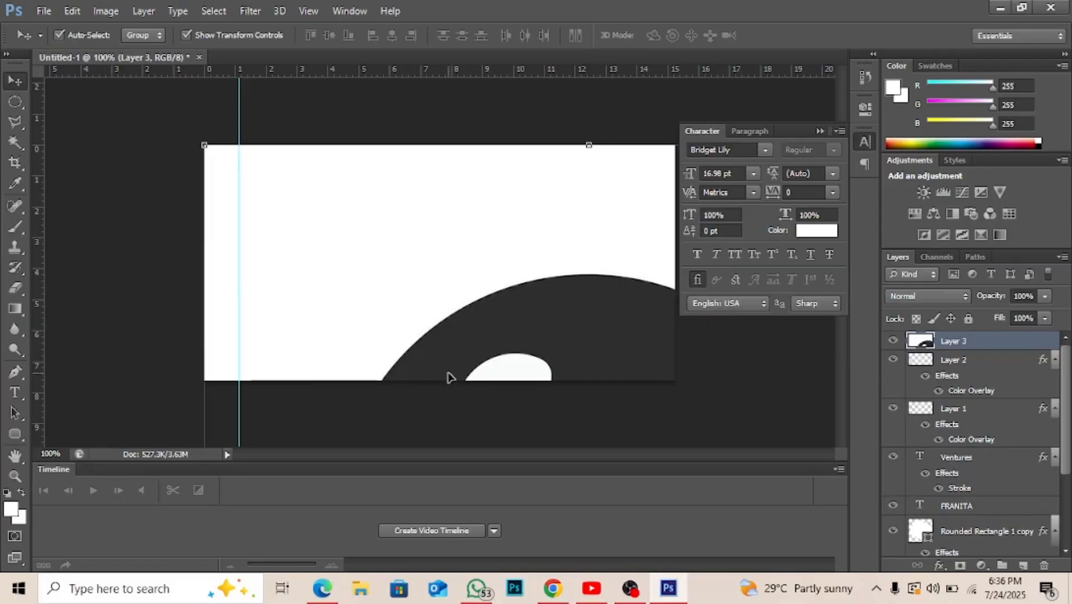
pyautogui.hotkey('ctrl', '-')
pyautogui.hotkey('ctrl', '-')
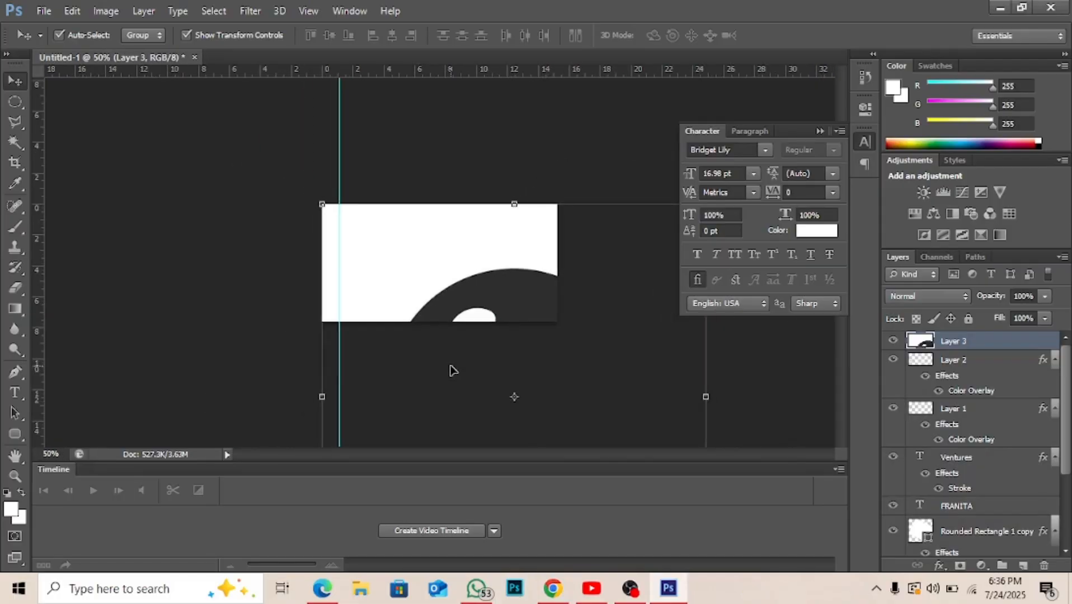
pyautogui.hotkey('ctrl', '-')
pyautogui.hotkey('ctrl', '-')
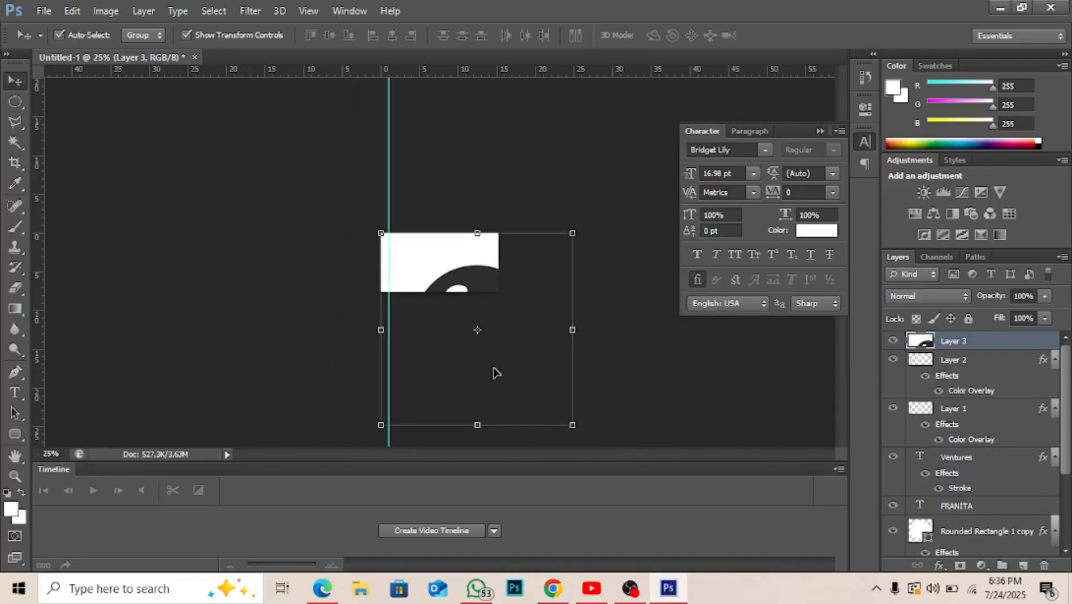
pyautogui.moveTo(566, 419); pyautogui.dragTo(406, 260)
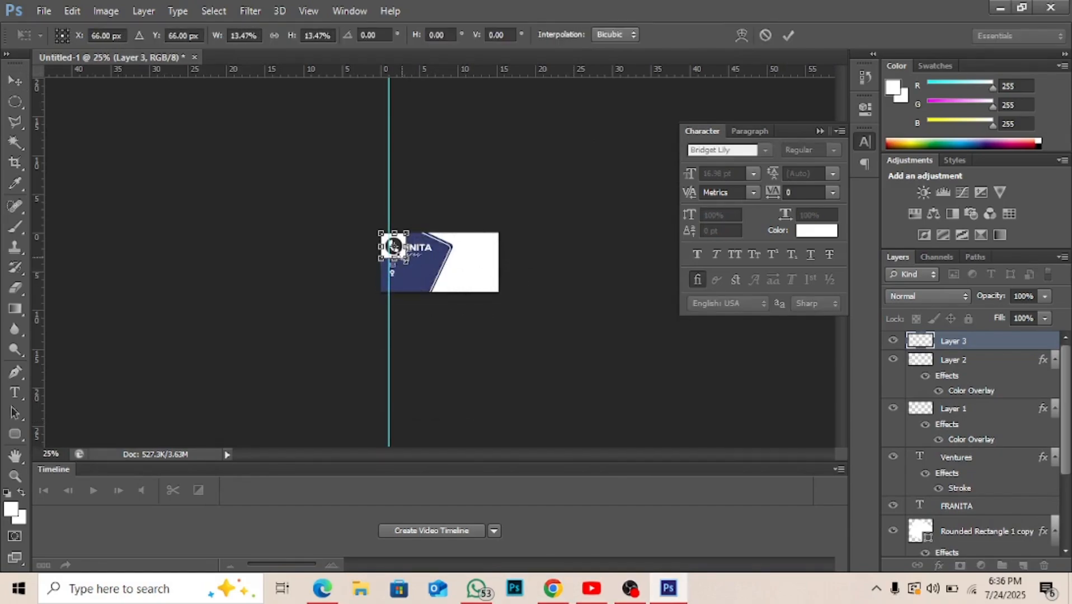
pyautogui.hotkey('ctrl', '+')
pyautogui.hotkey('ctrl', '+')
pyautogui.hotkey('ctrl', '+')
pyautogui.hotkey('ctrl', '+')
pyautogui.hotkey('ctrl', '+')
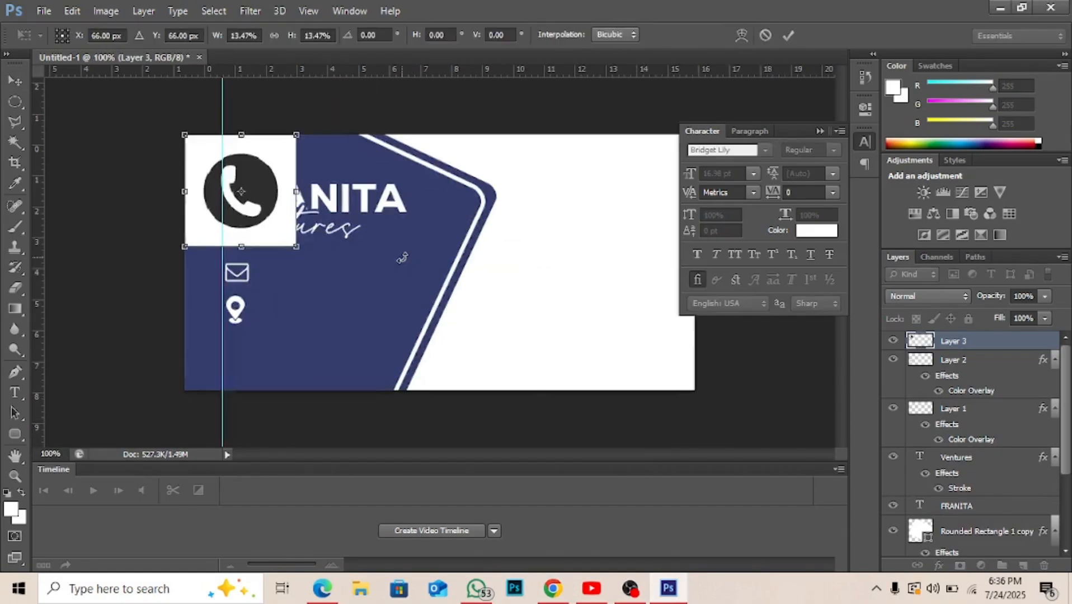
pyautogui.hotkey('ctrl', '-')
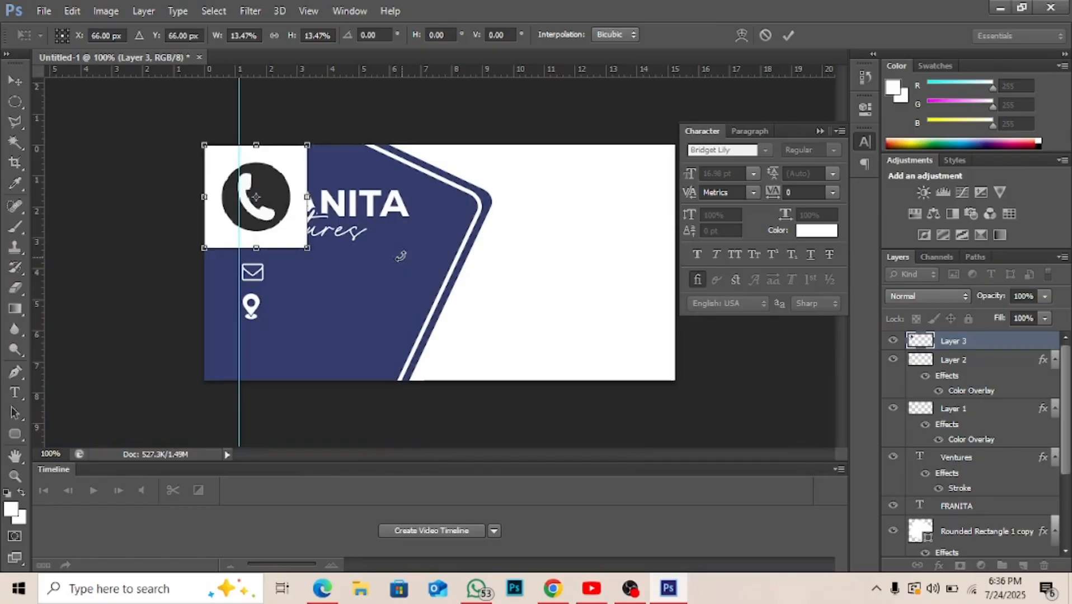
pyautogui.moveTo(276, 209); pyautogui.dragTo(372, 271)
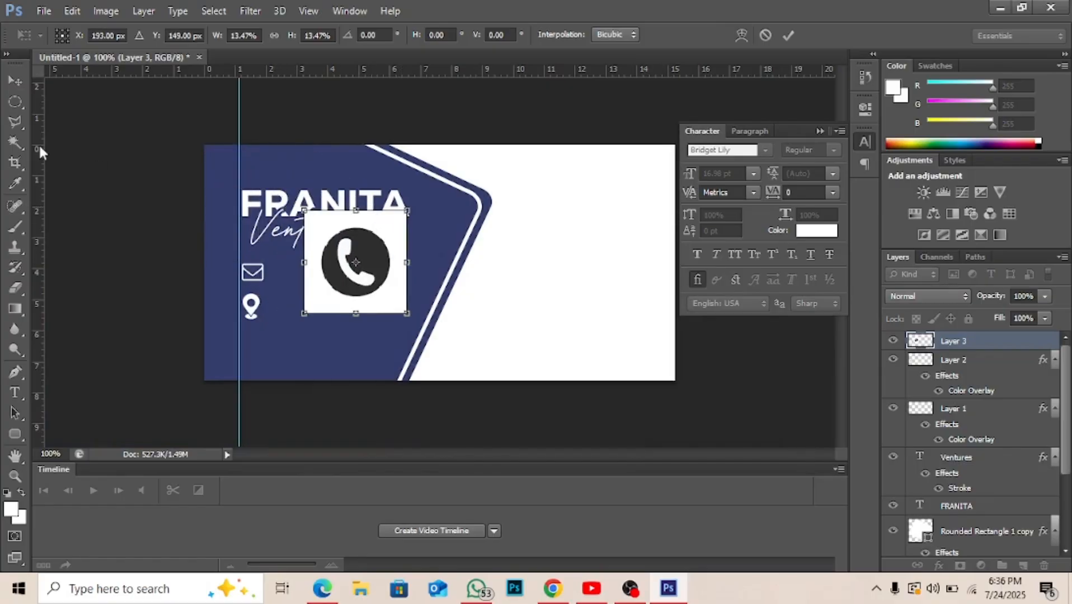
# Step: Apply the transform, delete the white around and inside the phone icon with the Magic Wand, and clear the selection
pyautogui.click(17, 143)
pyautogui.press('Return')
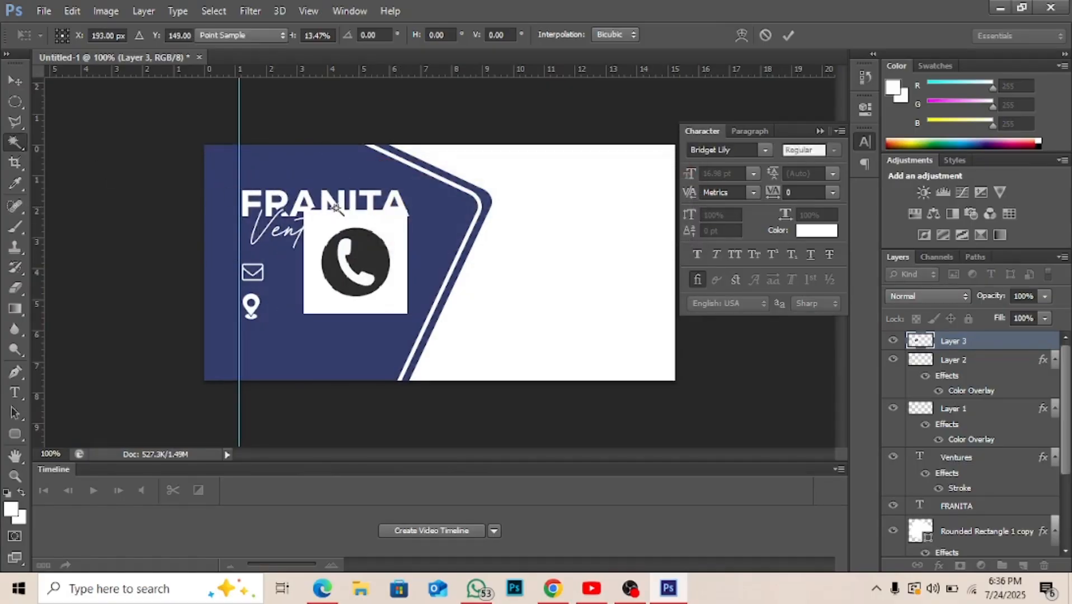
pyautogui.click(373, 226)
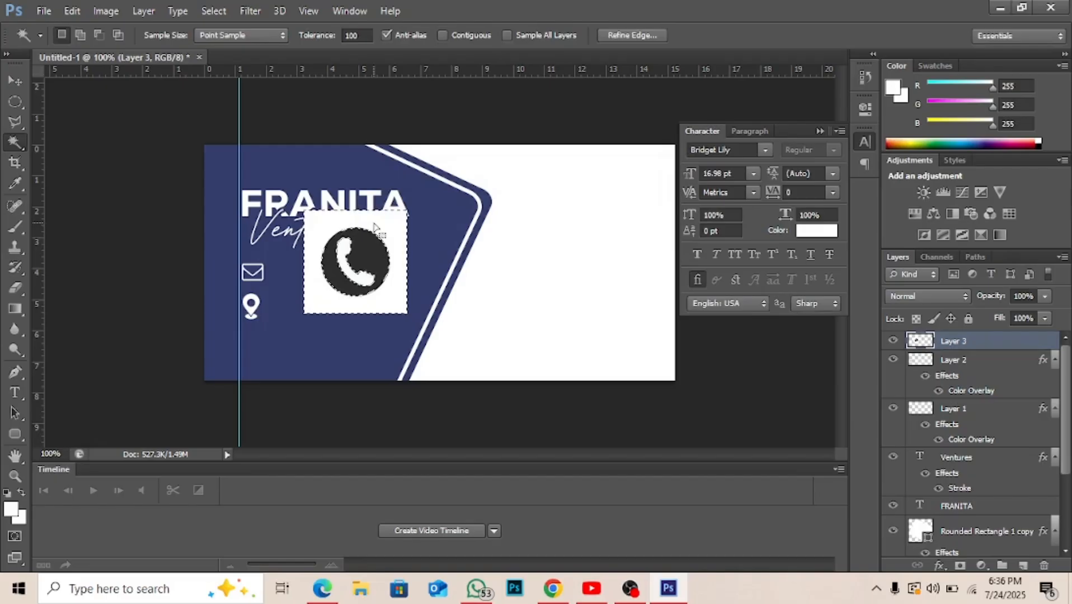
pyautogui.press('Delete')
pyautogui.hotkey('ctrl', 'd')
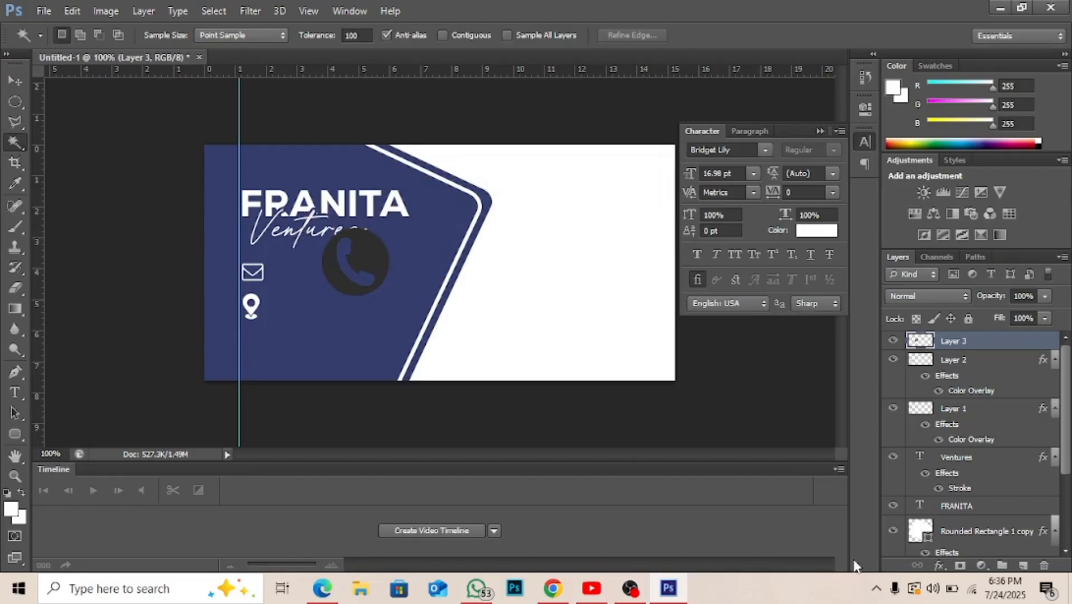
# Step: Add a white Color Overlay to the phone icon layer, sampling the white from the canvas
pyautogui.click(940, 567)
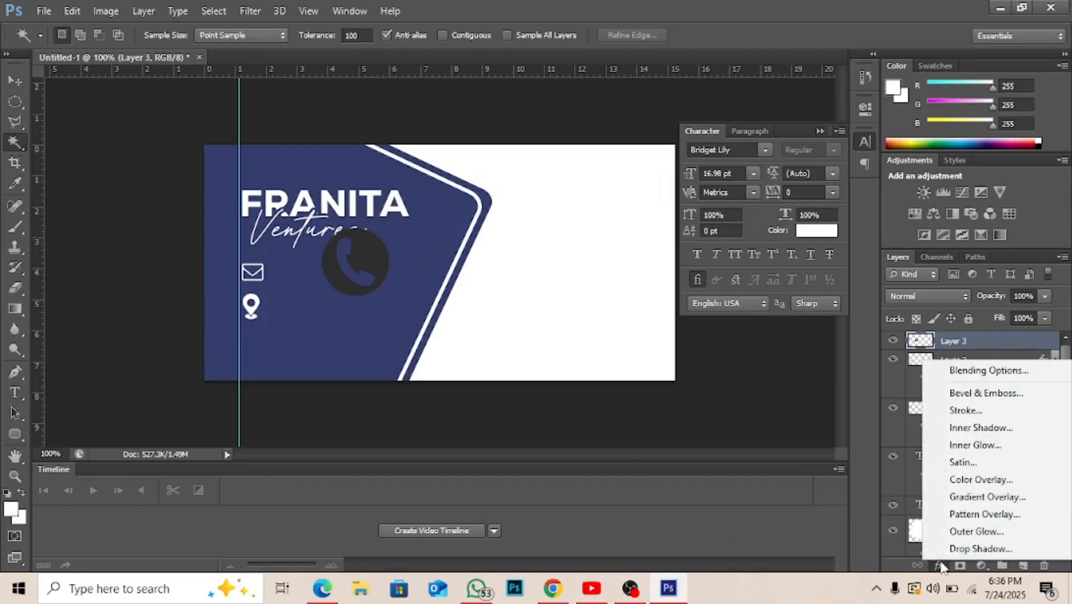
pyautogui.click(983, 482)
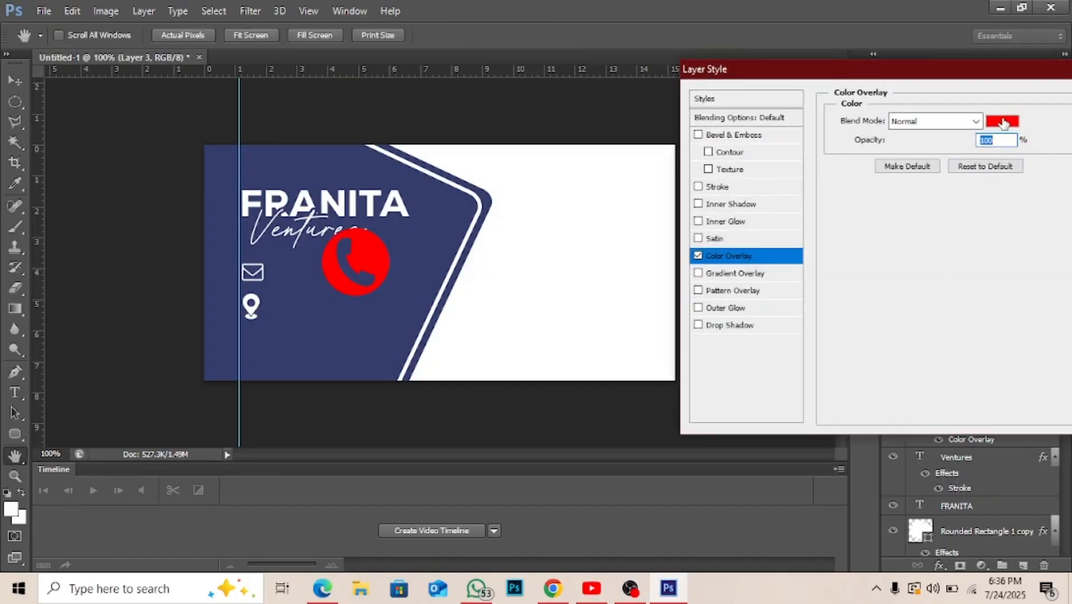
pyautogui.click(1003, 123)
pyautogui.click(547, 163)
pyautogui.press('Return')
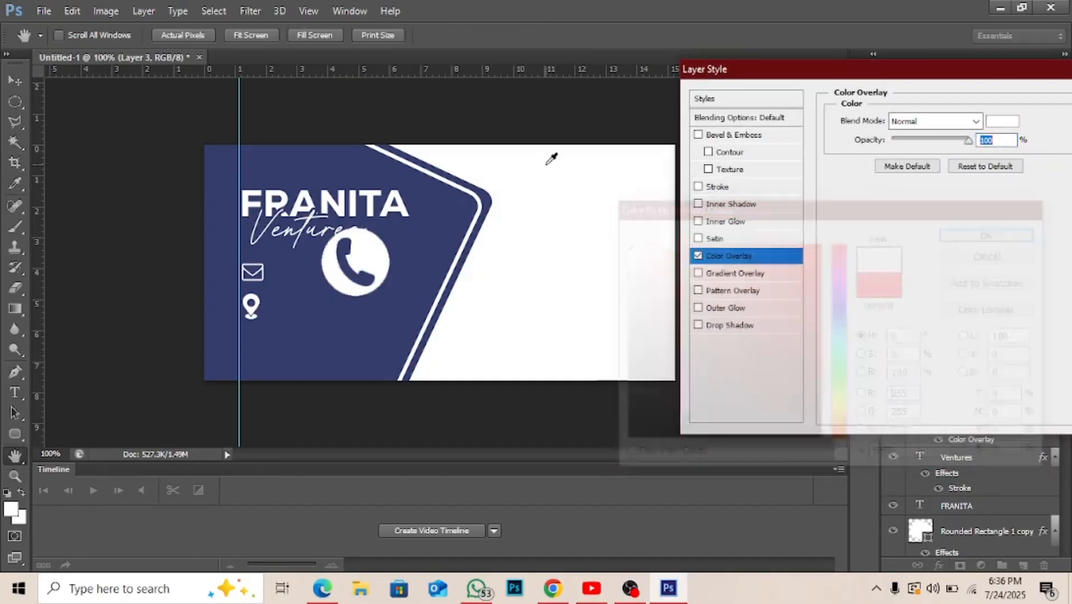
pyautogui.press('Escape')
# Step: Scale the white phone icon down to about 35% and apply the transform
pyautogui.press('v')
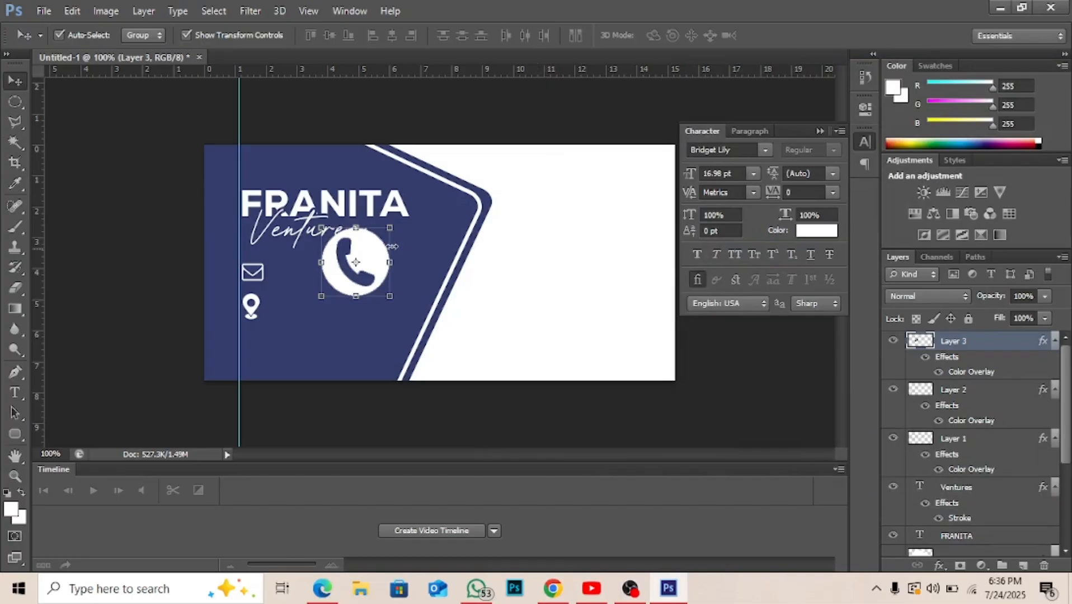
pyautogui.moveTo(389, 236); pyautogui.dragTo(350, 278)
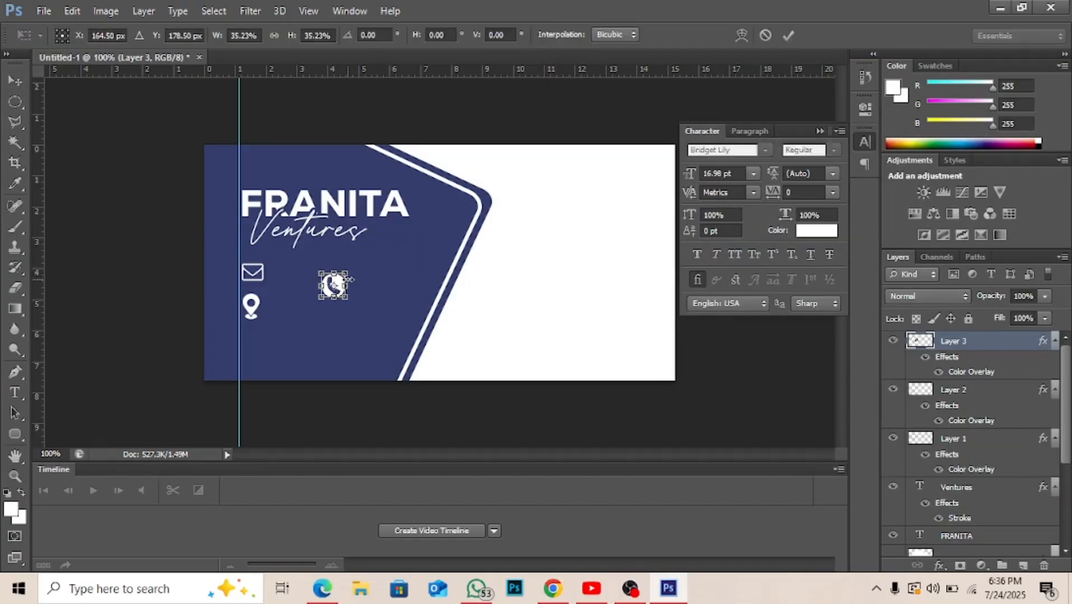
pyautogui.press('Return')
# Step: Nudge the phone icon into place below the location pin, aligned with the vertical guide and the other contact icons
pyautogui.press('Left')
pyautogui.press('Left')
pyautogui.press('Left')
pyautogui.press('Left')
pyautogui.press('Left')
pyautogui.press('Left')
pyautogui.press('Left')
pyautogui.press('Left')
pyautogui.press('Left')
pyautogui.press('Left')
pyautogui.press('Left')
pyautogui.press('Left')
pyautogui.press('Left')
pyautogui.press('Left')
pyautogui.press('Left')
pyautogui.press('Left')
pyautogui.press('Left')
pyautogui.press('Left')
pyautogui.press('Left')
pyautogui.press('Left')
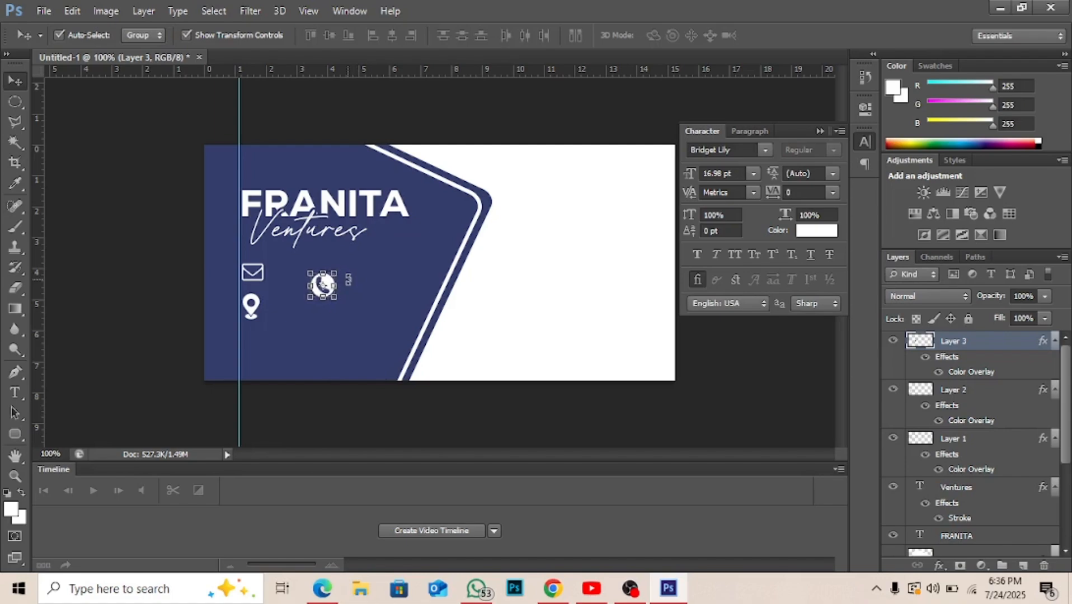
pyautogui.press('Left')
pyautogui.press('Left')
pyautogui.press('Left')
pyautogui.press('Left')
pyautogui.press('Left')
pyautogui.press('Left')
pyautogui.press('Left')
pyautogui.press('Left')
pyautogui.press('Left')
pyautogui.press('Left')
pyautogui.press('Left')
pyautogui.press('Left')
pyautogui.press('Left')
pyautogui.press('Left')
pyautogui.press('Left')
pyautogui.press('Left')
pyautogui.press('Left')
pyautogui.press('Left')
pyautogui.press('Left')
pyautogui.press('Left')
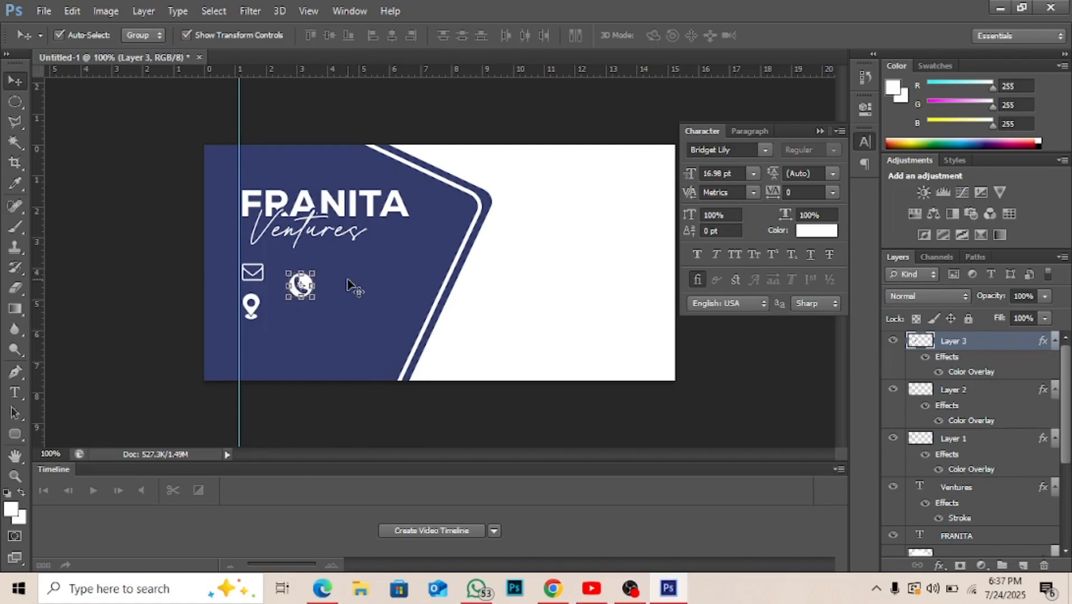
pyautogui.press('Left')
pyautogui.press('Left')
pyautogui.press('Left')
pyautogui.press('Left')
pyautogui.press('Left')
pyautogui.press('Left')
pyautogui.press('Left')
pyautogui.press('Left')
pyautogui.press('Left')
pyautogui.press('Left')
pyautogui.press('Left')
pyautogui.press('Left')
pyautogui.press('Left')
pyautogui.press('Left')
pyautogui.press('Left')
pyautogui.press('Left')
pyautogui.press('Left')
pyautogui.press('Left')
pyautogui.press('Left')
pyautogui.press('Left')
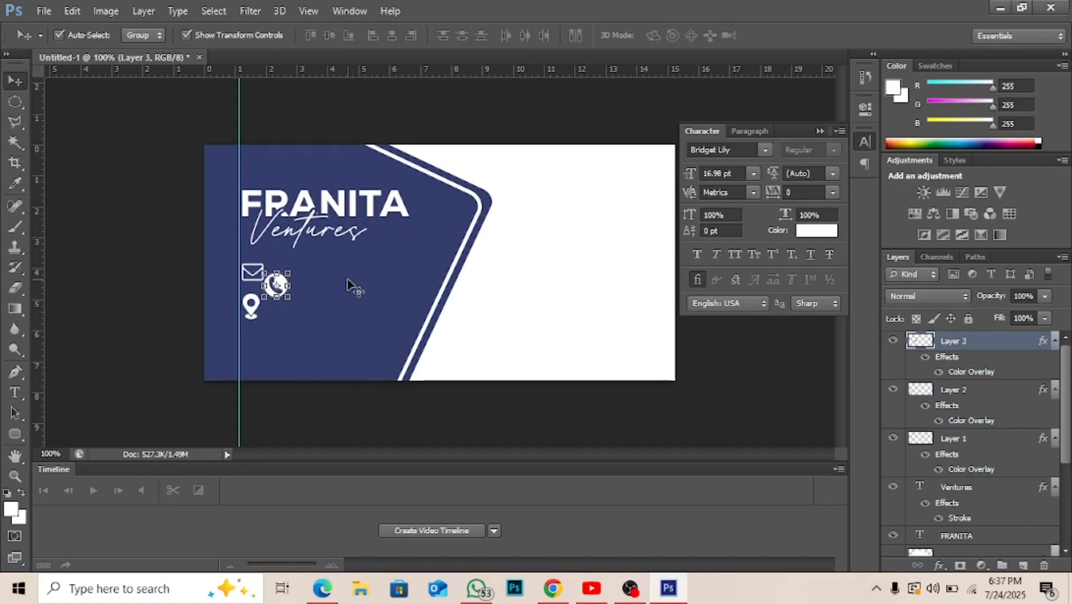
pyautogui.press('Left')
pyautogui.press('Left')
pyautogui.press('Left')
pyautogui.press('Left')
pyautogui.press('Left')
pyautogui.press('Left')
pyautogui.press('Left')
pyautogui.press('Left')
pyautogui.press('Left')
pyautogui.press('Left')
pyautogui.press('Left')
pyautogui.press('Left')
pyautogui.press('Left')
pyautogui.press('Left')
pyautogui.press('Left')
pyautogui.press('Left')
pyautogui.press('Left')
pyautogui.press('Left')
pyautogui.press('Left')
pyautogui.press('Left')
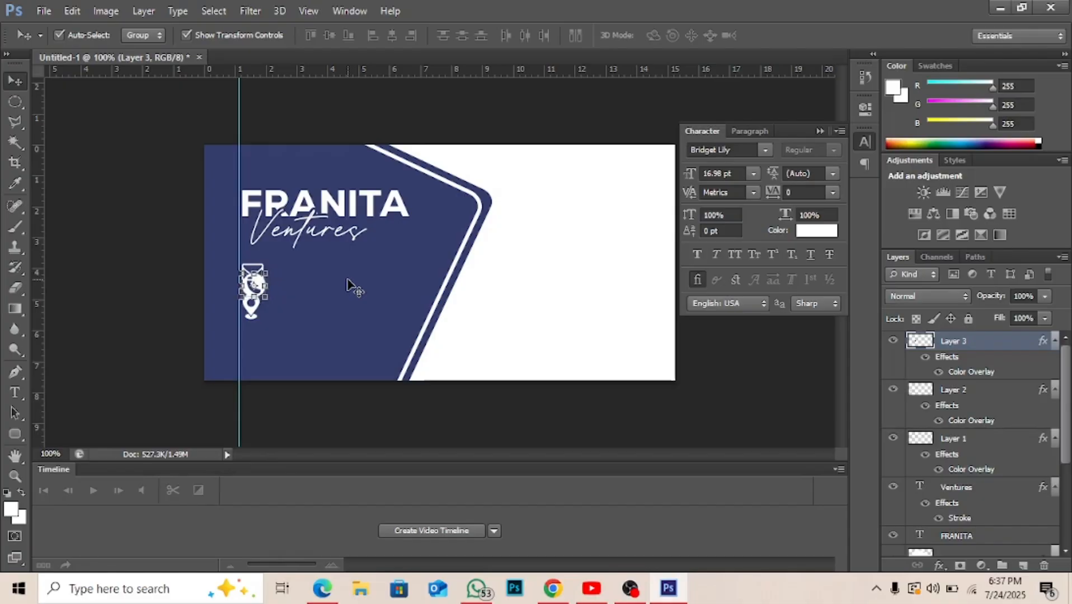
pyautogui.press('Down')
pyautogui.press('Down')
pyautogui.press('Down')
pyautogui.press('Down')
pyautogui.press('Down')
pyautogui.press('Down')
pyautogui.press('Down')
pyautogui.press('Down')
pyautogui.press('Down')
pyautogui.press('Down')
pyautogui.press('Down')
pyautogui.press('Down')
pyautogui.press('Down')
pyautogui.press('Down')
pyautogui.press('Down')
pyautogui.press('Down')
pyautogui.press('Down')
pyautogui.press('Down')
pyautogui.press('Down')
pyautogui.press('Down')
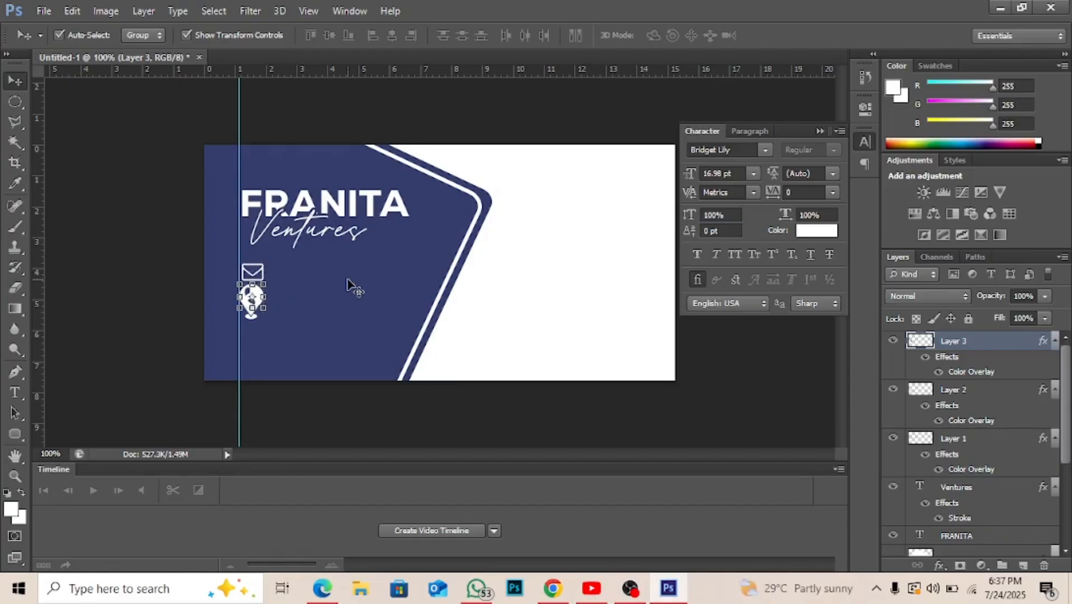
pyautogui.press('Down')
pyautogui.press('Down')
pyautogui.press('Down')
pyautogui.press('Down')
pyautogui.press('Down')
pyautogui.press('Down')
pyautogui.press('Down')
pyautogui.press('Down')
pyautogui.press('Down')
pyautogui.press('Down')
pyautogui.press('Down')
pyautogui.press('Down')
pyautogui.press('Down')
pyautogui.press('Down')
pyautogui.press('Down')
pyautogui.press('Down')
pyautogui.press('Down')
pyautogui.press('Down')
pyautogui.press('Down')
pyautogui.press('Down')
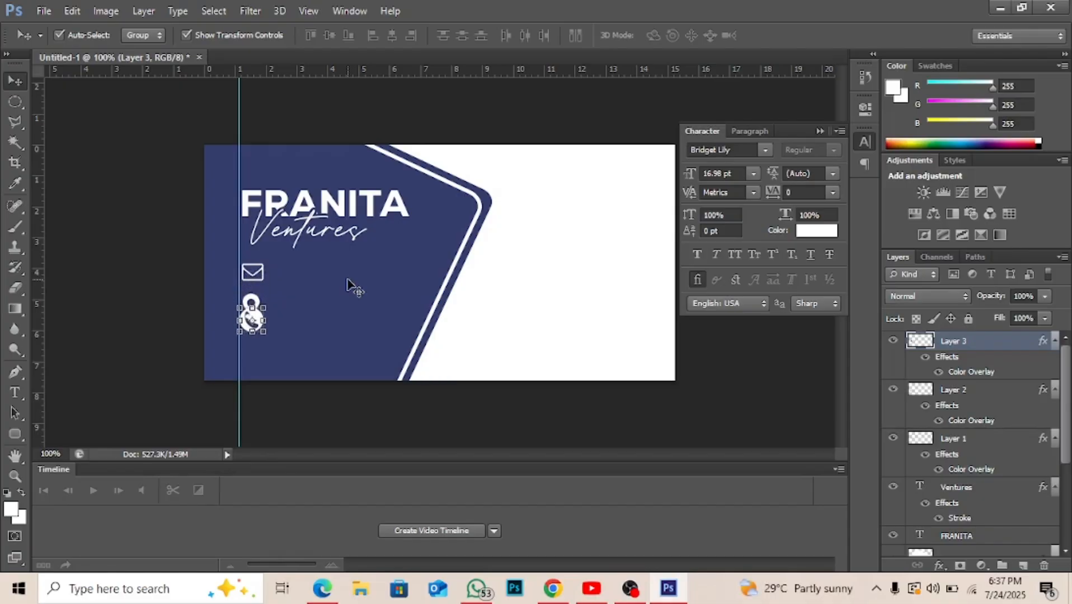
pyautogui.press('Down')
pyautogui.press('Down')
pyautogui.press('Down')
pyautogui.press('Down')
pyautogui.press('Down')
pyautogui.press('Down')
pyautogui.press('Down')
pyautogui.press('Down')
pyautogui.press('Down')
pyautogui.press('Down')
pyautogui.press('Down')
pyautogui.press('Down')
pyautogui.press('Down')
pyautogui.press('Down')
pyautogui.press('Down')
pyautogui.press('Down')
pyautogui.press('Down')
pyautogui.press('Down')
pyautogui.press('Down')
pyautogui.press('Down')
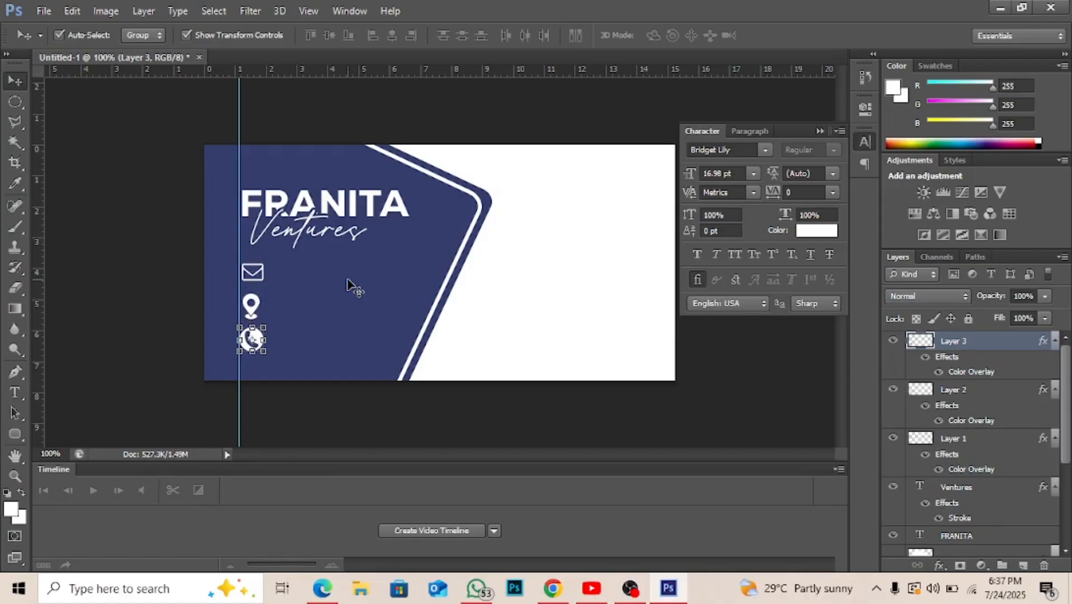
pyautogui.press('Down')
pyautogui.press('Down')
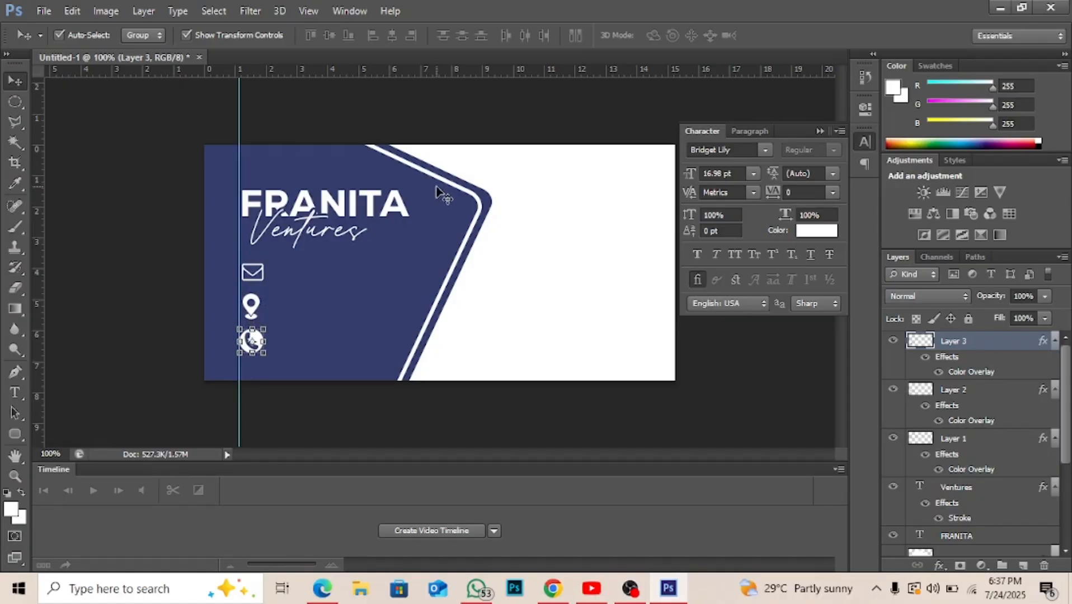
# Step: Duplicate the FRANITA title layer and move the copy beside the envelope icon
pyautogui.click(401, 203)
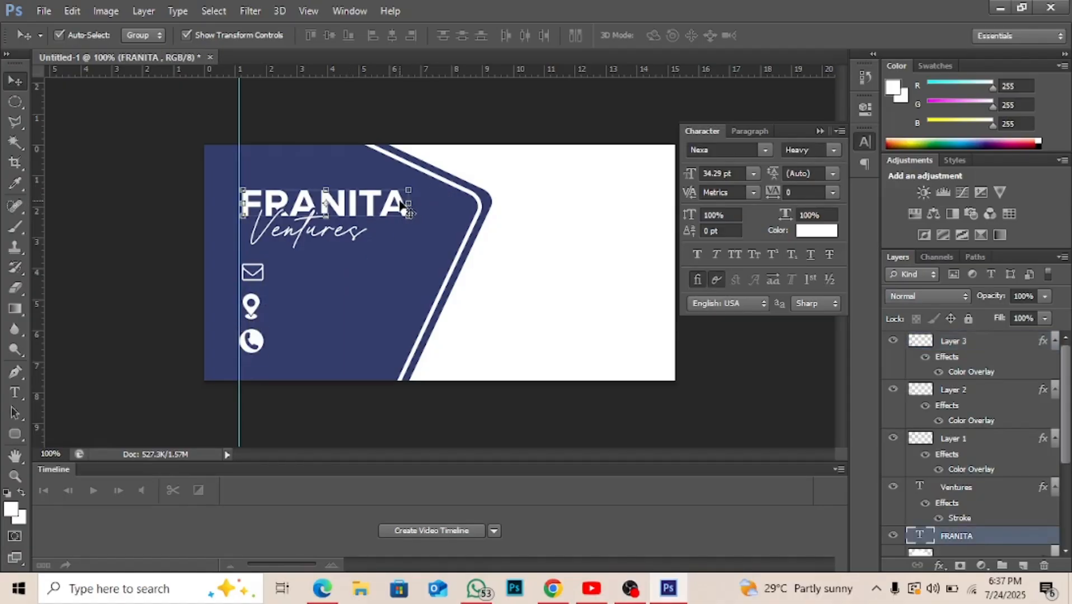
pyautogui.hotkey('ctrl', 'j')
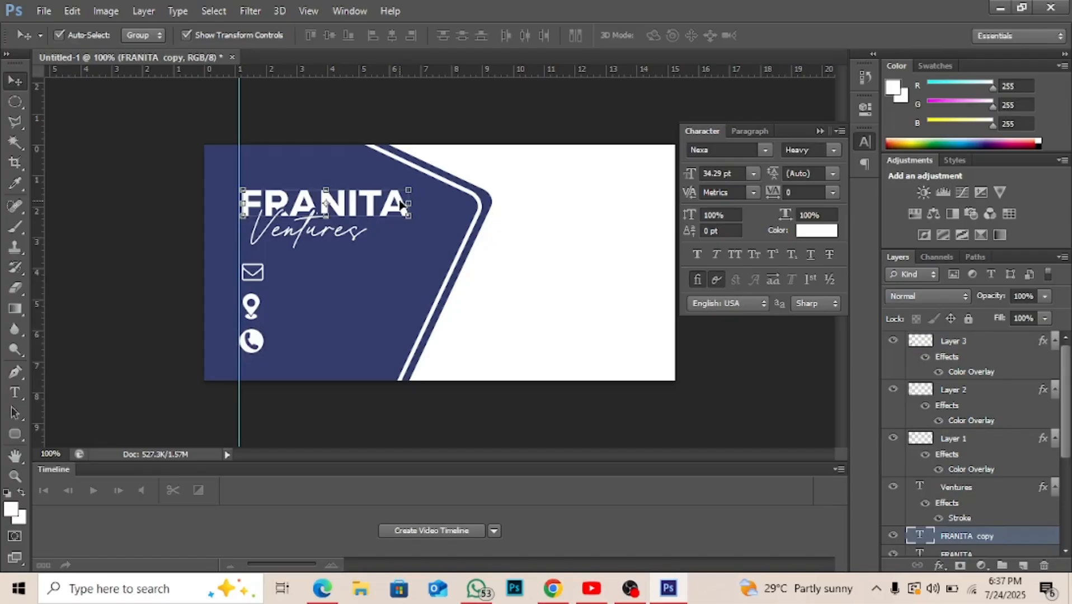
pyautogui.moveTo(401, 204); pyautogui.dragTo(428, 274)
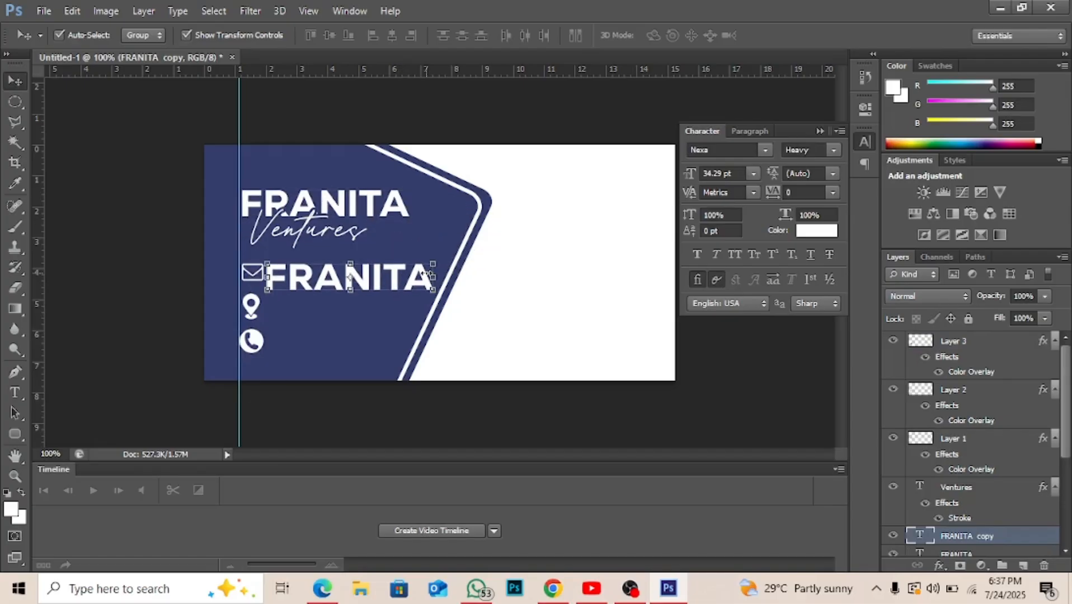
# Step: Replace the duplicated title's text with the contact's e-mail address in capitals and commit the edit
pyautogui.press('t')
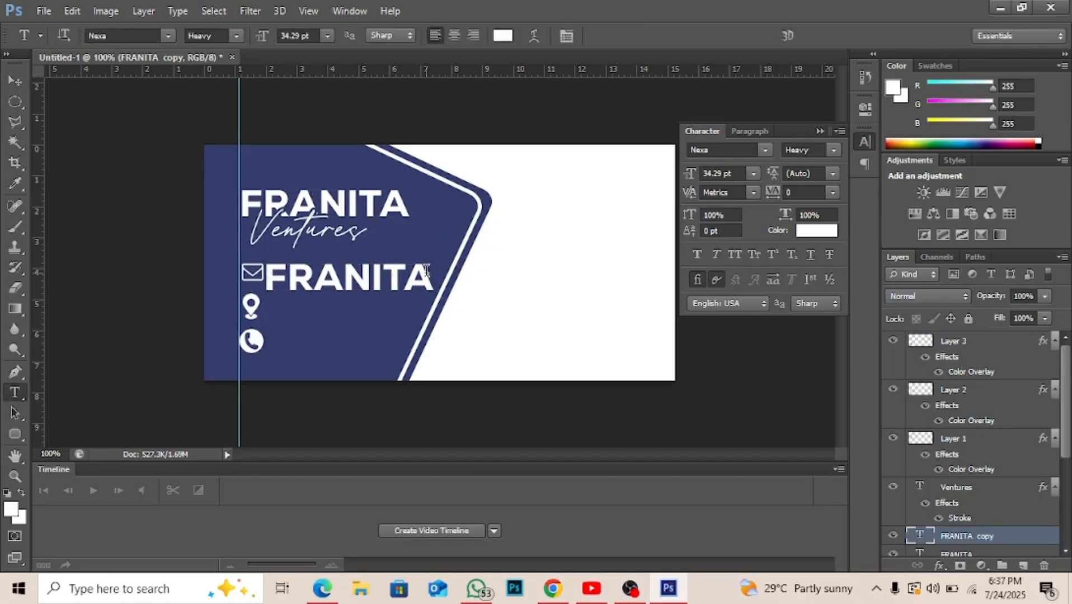
pyautogui.doubleClick(405, 273)
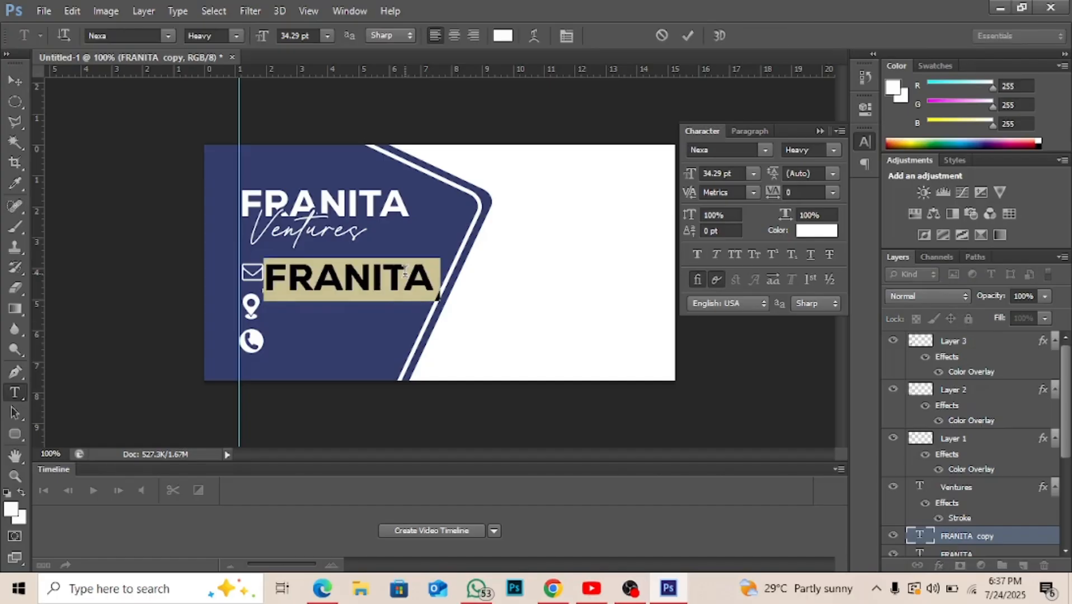
pyautogui.write('FRANCIS')
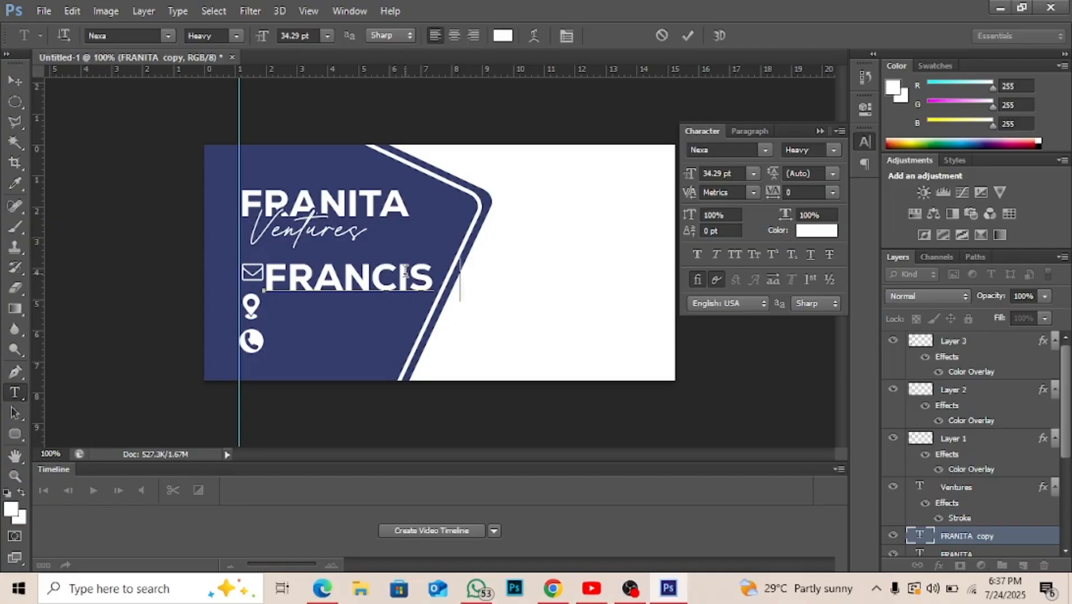
pyautogui.write('B')
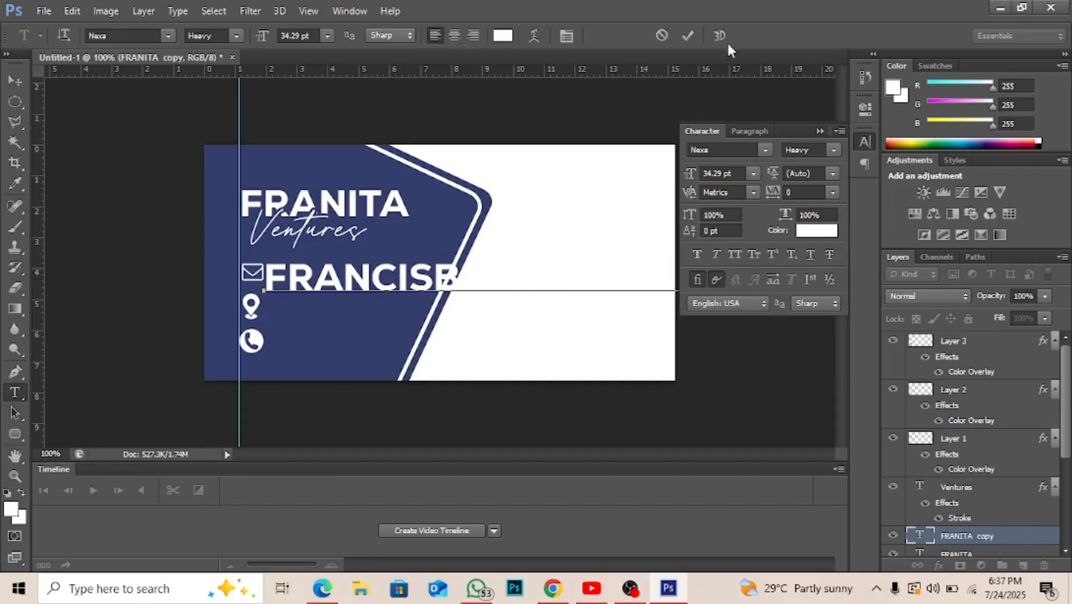
pyautogui.click(689, 35)
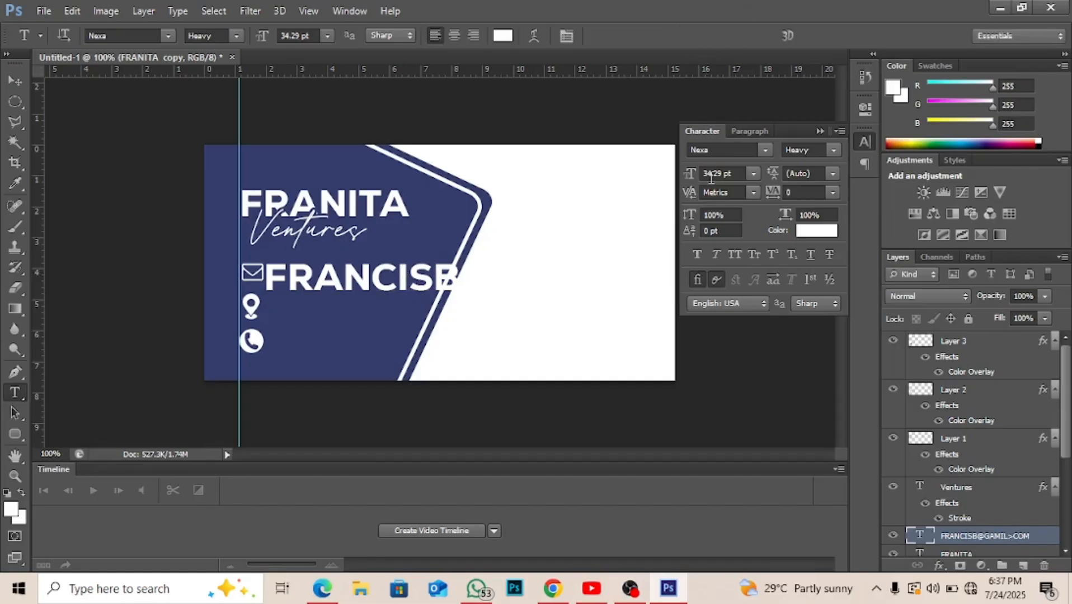
# Step: Set the font size of the e-mail text to 8 pt
pyautogui.click(711, 171)
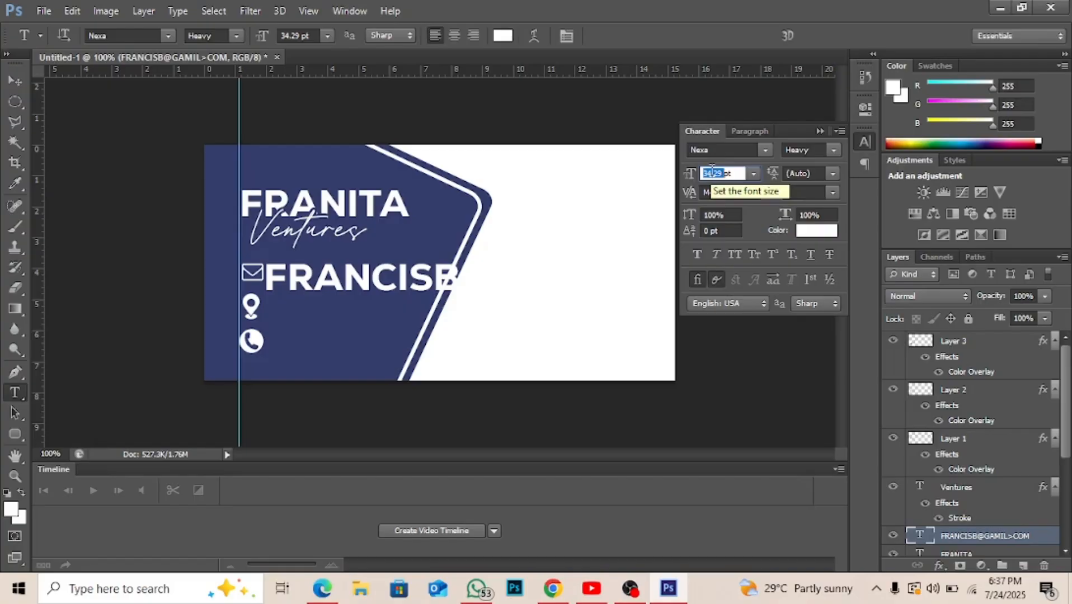
pyautogui.write('8')
pyautogui.press('Return')
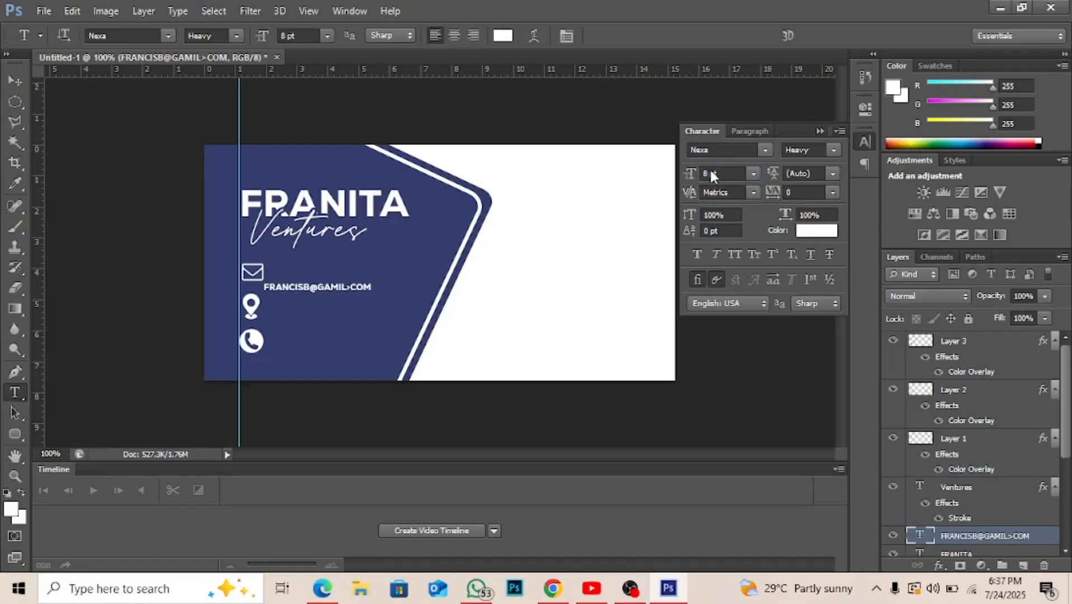
# Step: Enlarge the e-mail text to about 10.16 pt, place it level with the envelope icon and apply the transform
pyautogui.press('v')
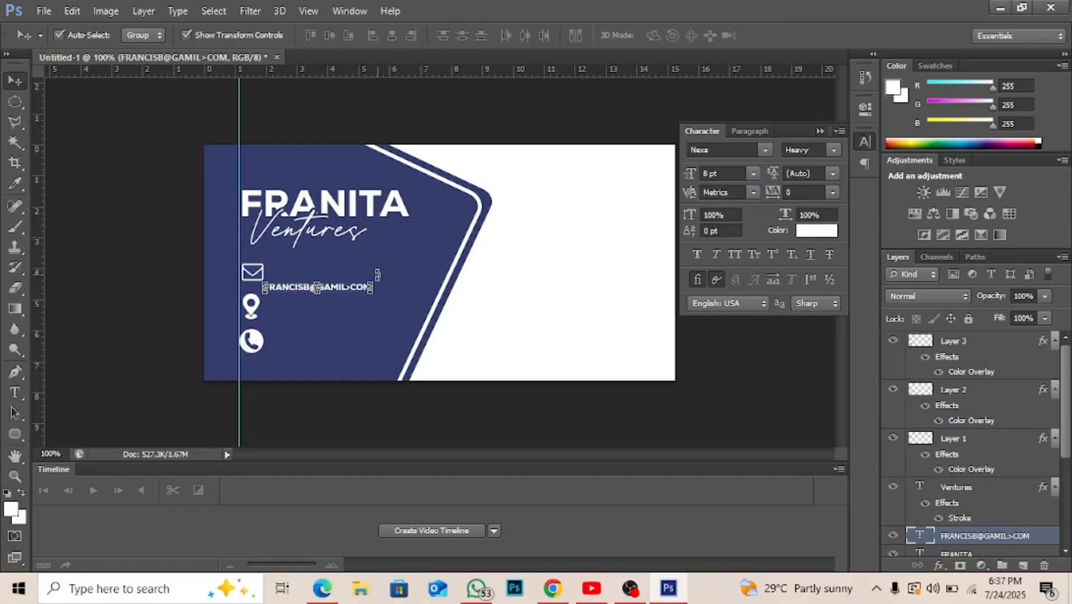
pyautogui.moveTo(379, 272)
pyautogui.mouseDown()
pyautogui.moveTo(404, 265)
pyautogui.moveTo(387, 278)
pyautogui.mouseUp()
pyautogui.press('Return')
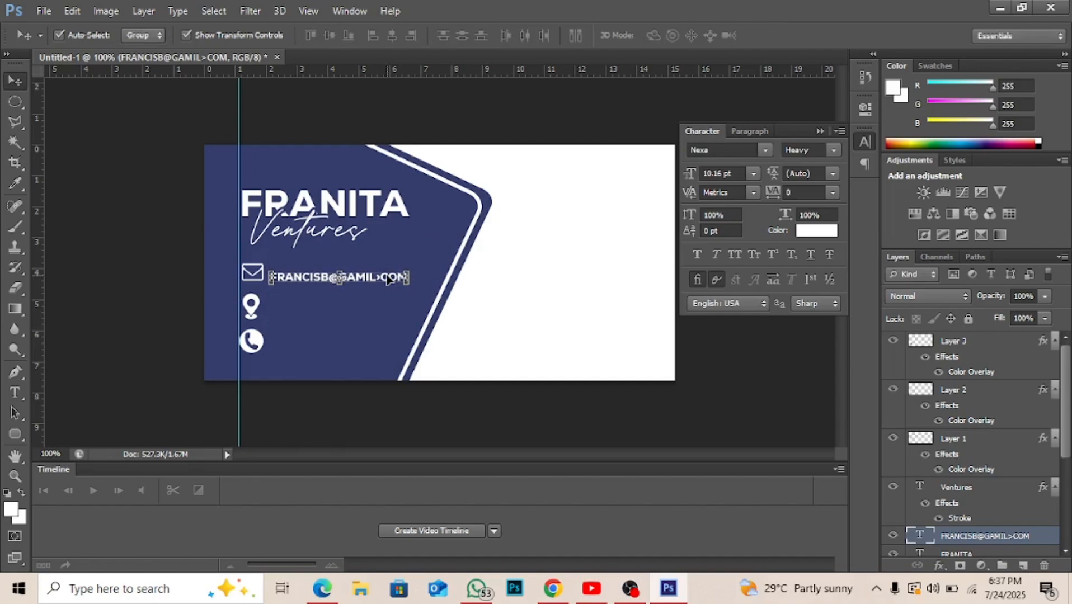
# Step: Replace the stray > before COM in the e-mail text with a period and commit the edit
pyautogui.hotkey('ctrl', '+')
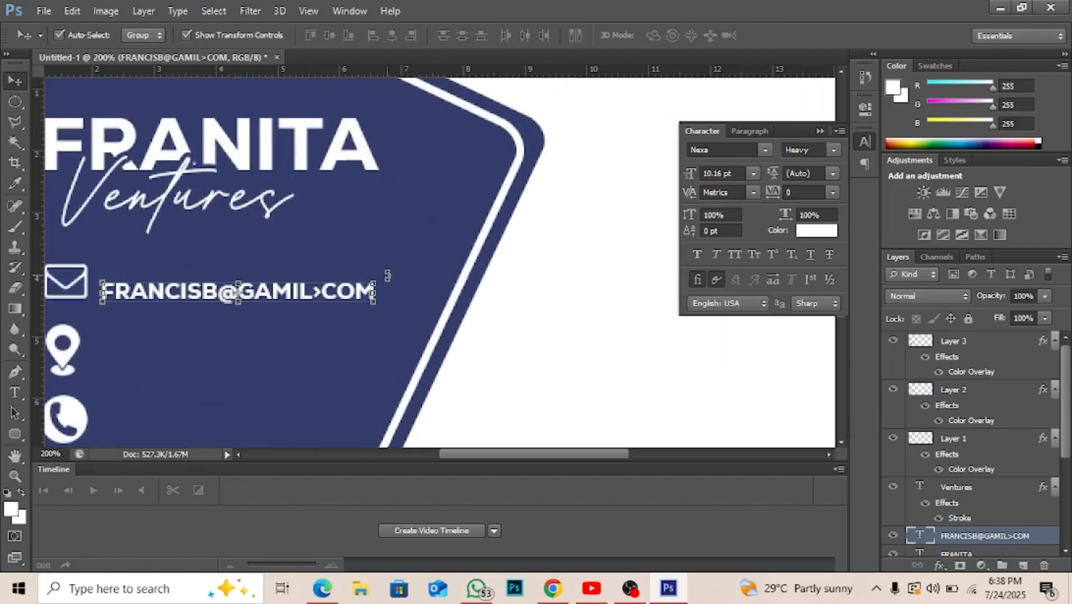
pyautogui.press('t')
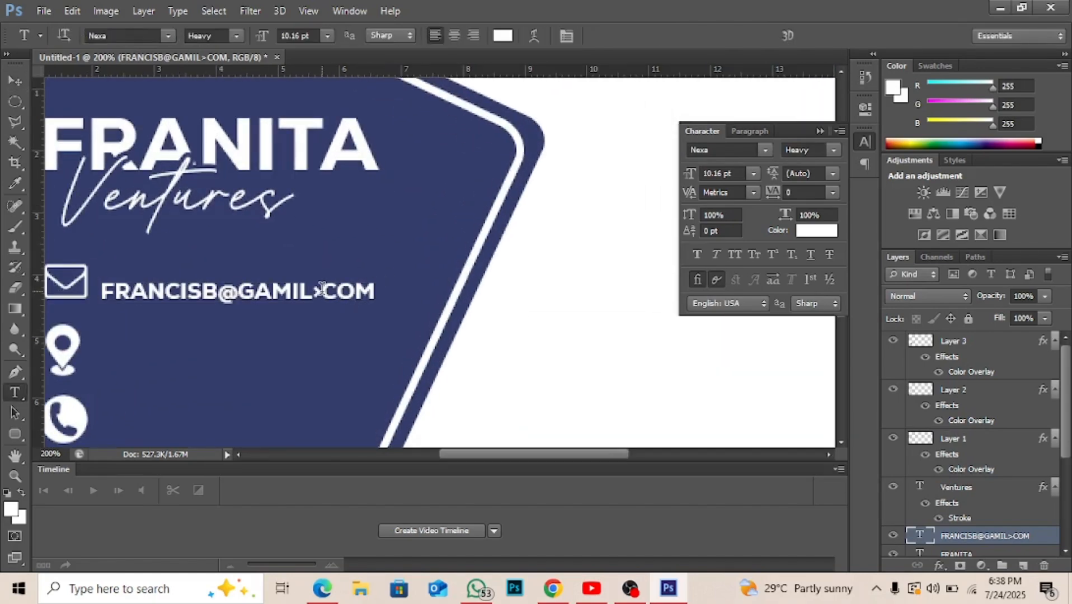
pyautogui.click(321, 289)
pyautogui.press('BackSpace')
pyautogui.write('.')
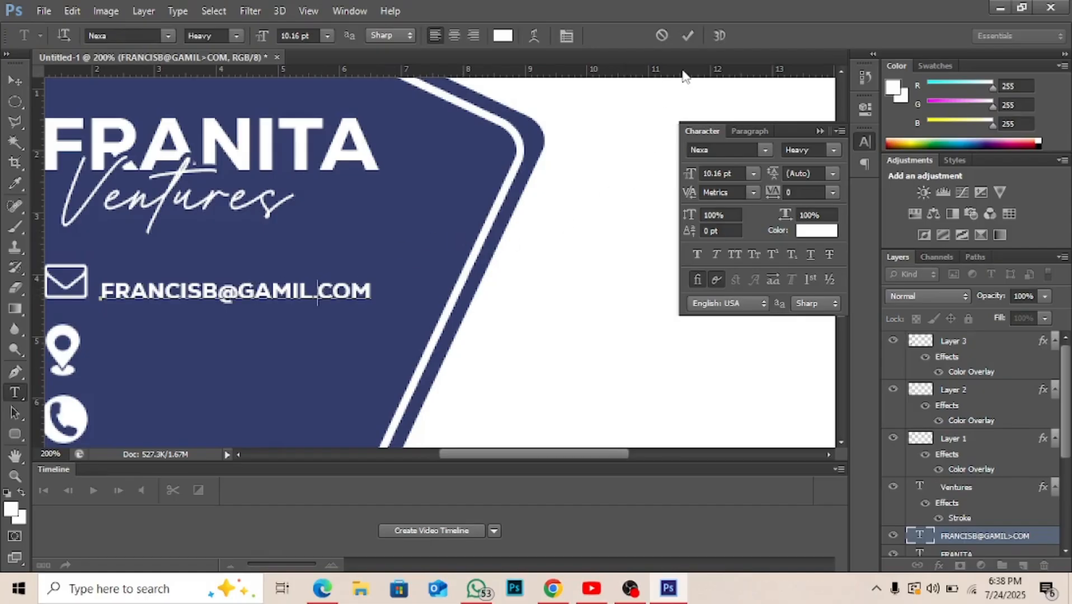
pyautogui.click(686, 37)
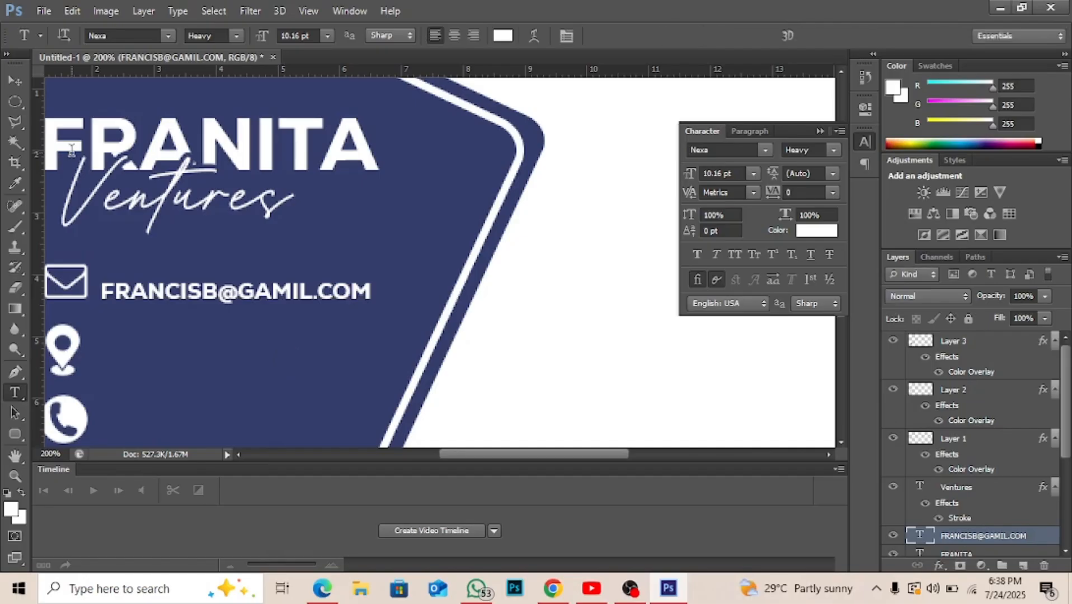
# Step: Enlarge the e-mail text beside the envelope icon to about 12.06 pt and apply the transform
pyautogui.click(16, 82)
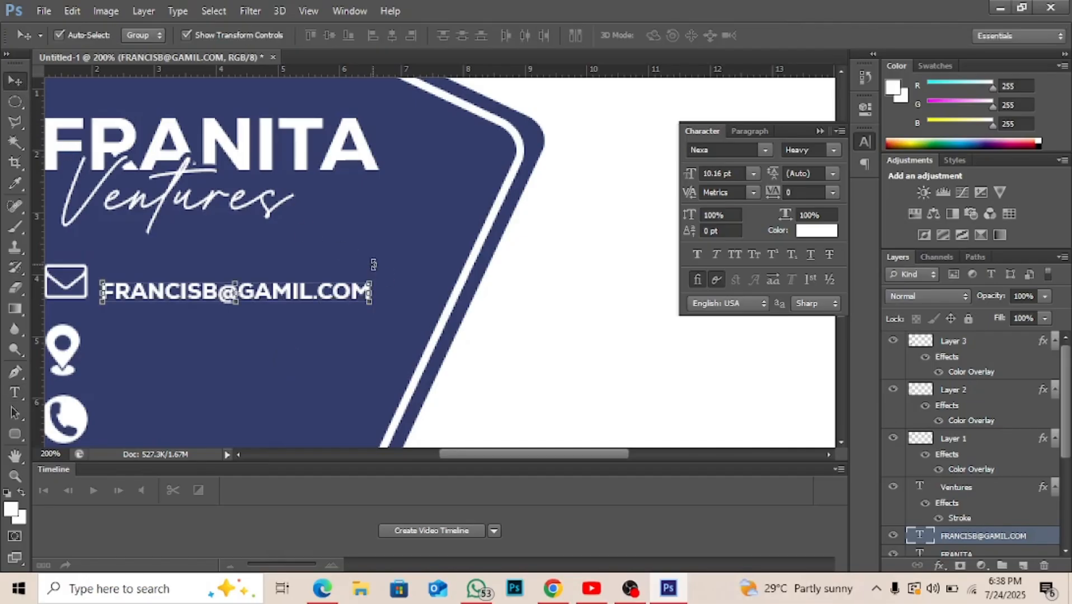
pyautogui.moveTo(372, 275); pyautogui.dragTo(428, 261)
pyautogui.press('Return')
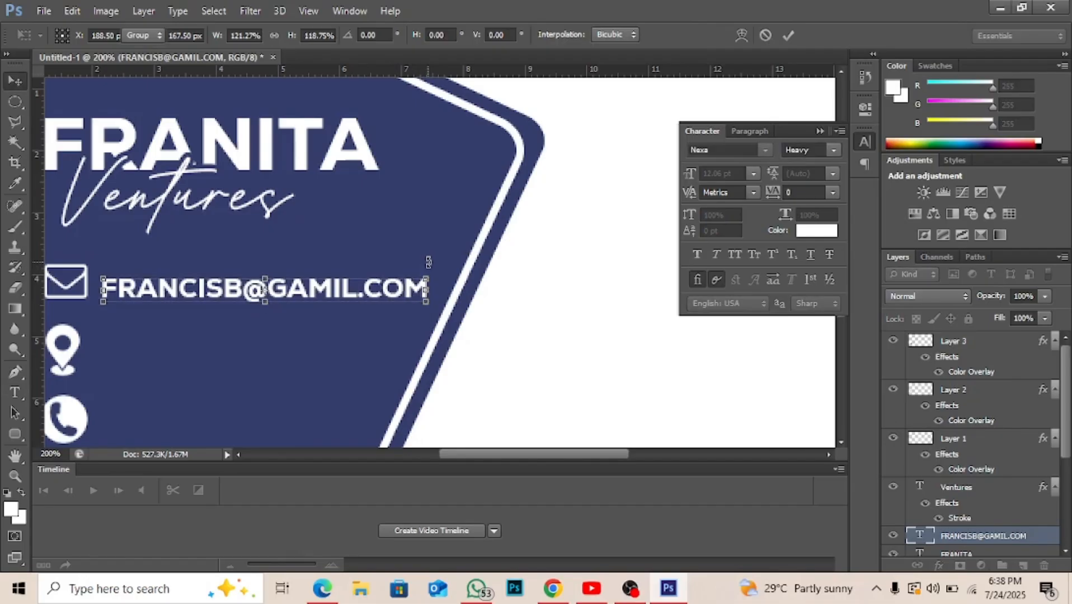
pyautogui.hotkey('ctrl', '-')
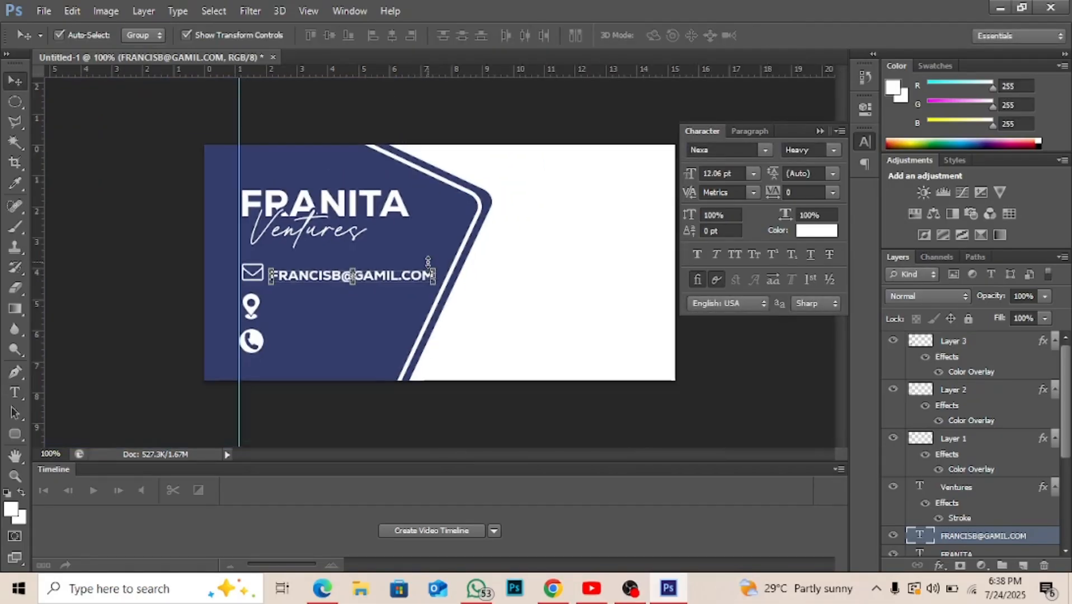
# Step: Duplicate the e-mail text beside the location pin icon and replace the copy's text with KUMASI
pyautogui.hotkey('ctrl', 'j')
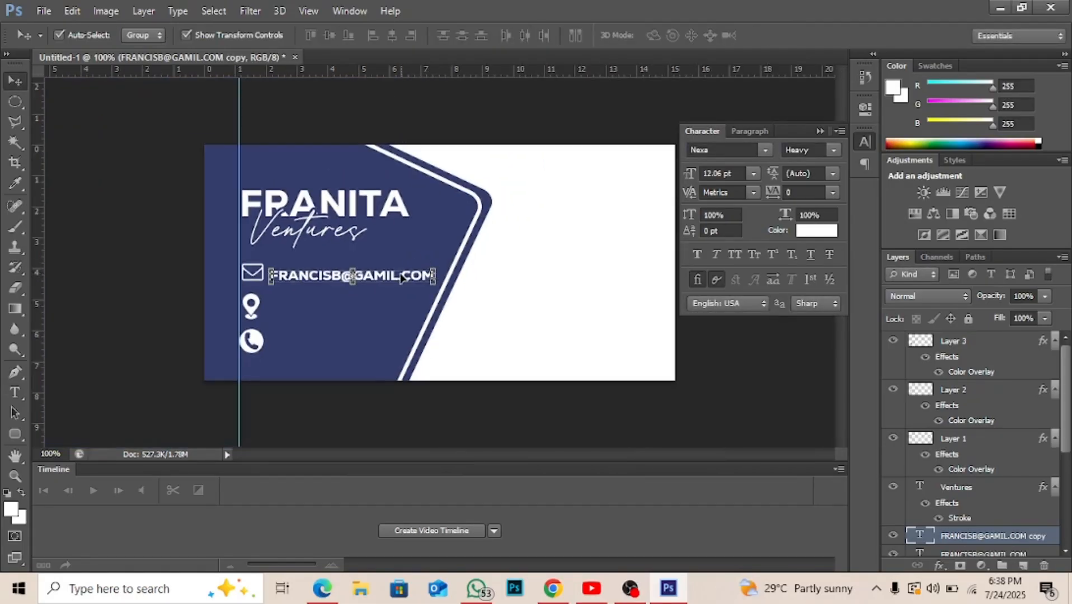
pyautogui.moveTo(401, 277); pyautogui.dragTo(402, 311)
pyautogui.press('t')
pyautogui.click(401, 303)
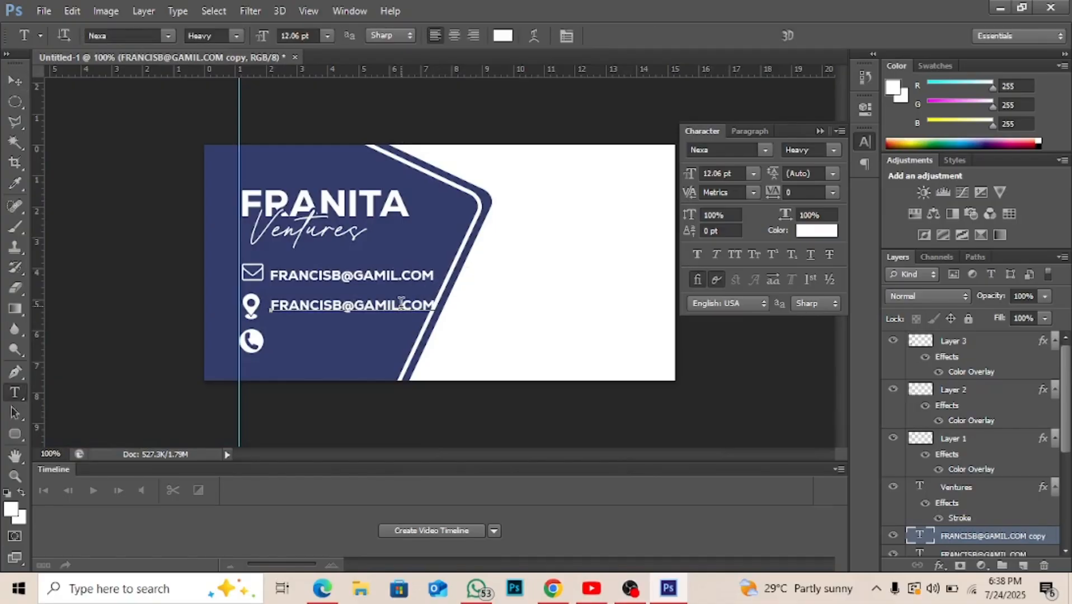
pyautogui.hotkey('ctrl', 'a')
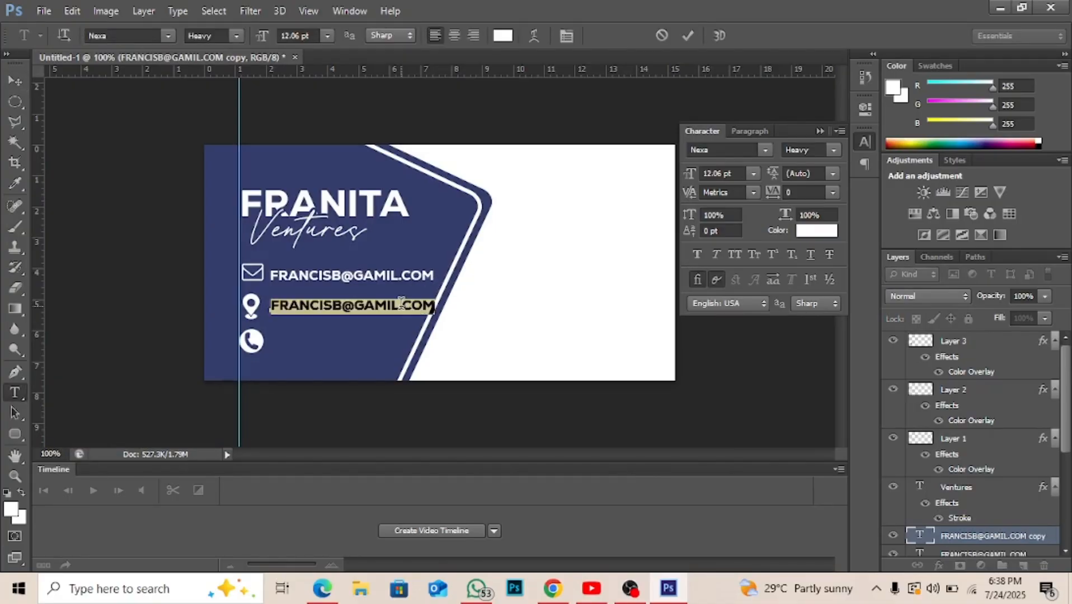
pyautogui.write('KUMASI')
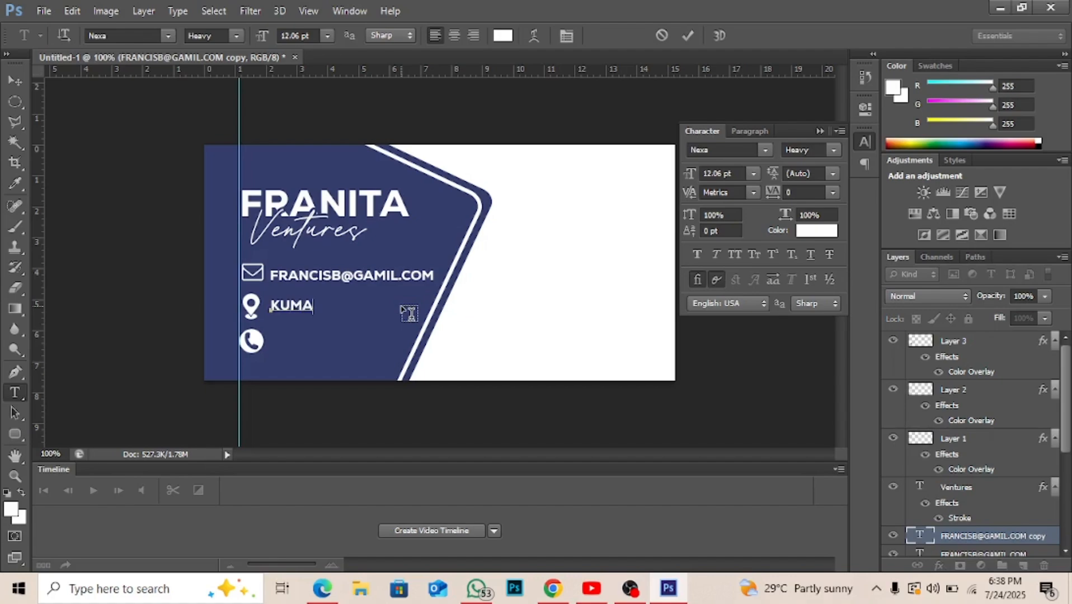
pyautogui.click(692, 35)
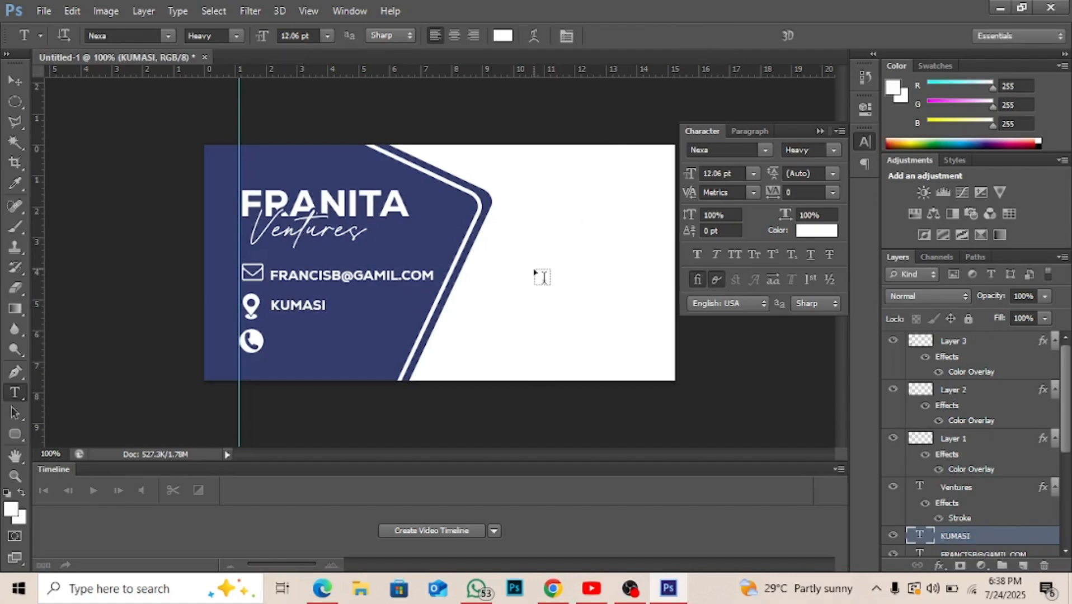
# Step: Duplicate the KUMASI text and move the copy straight down until it is level with the phone icon
pyautogui.press('v')
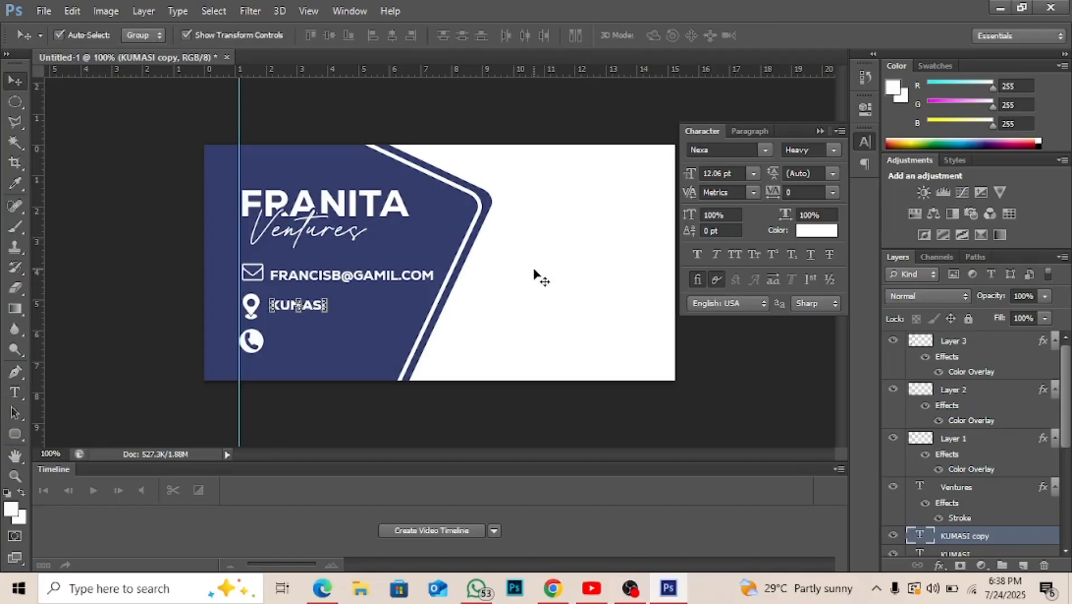
pyautogui.press('Down')
pyautogui.press('Down')
pyautogui.press('Down')
pyautogui.press('Down')
pyautogui.press('Down')
pyautogui.press('Down')
pyautogui.press('Down')
pyautogui.press('Down')
pyautogui.press('Down')
pyautogui.press('Down')
pyautogui.press('Down')
pyautogui.press('Down')
pyautogui.press('Down')
pyautogui.press('Down')
pyautogui.press('Down')
pyautogui.press('Down')
pyautogui.press('Down')
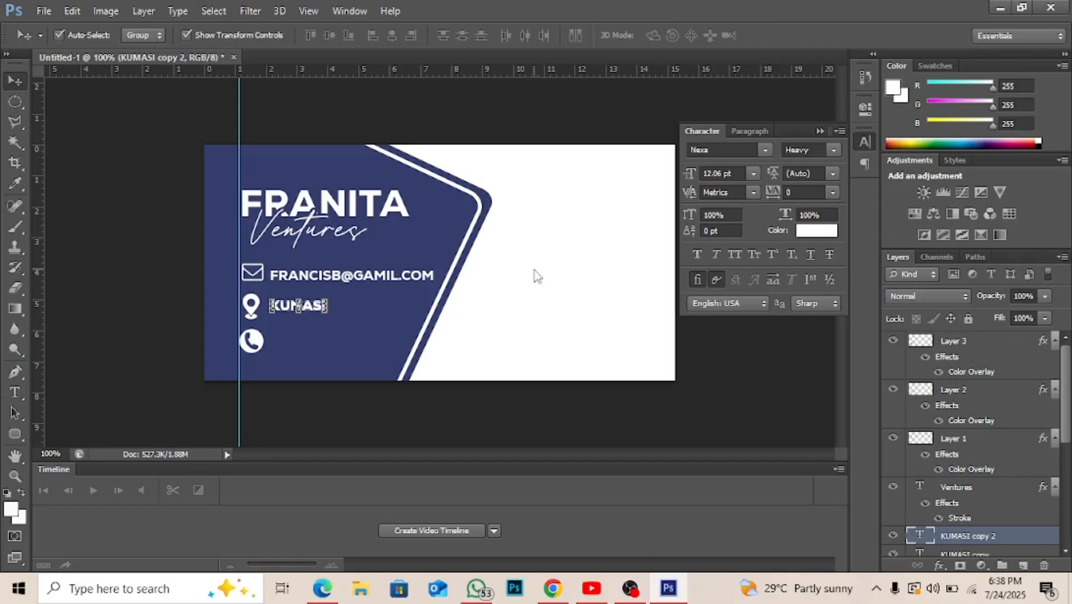
pyautogui.press('Down')
pyautogui.press('Down')
pyautogui.press('Down')
pyautogui.press('Down')
pyautogui.press('Down')
pyautogui.press('Down')
pyautogui.press('Down')
pyautogui.press('Down')
pyautogui.press('Down')
pyautogui.press('Down')
pyautogui.press('Down')
pyautogui.press('Down')
pyautogui.press('Down')
pyautogui.press('Down')
pyautogui.press('Down')
pyautogui.press('Down')
pyautogui.press('Down')
pyautogui.press('Down')
pyautogui.press('Down')
pyautogui.press('Down')
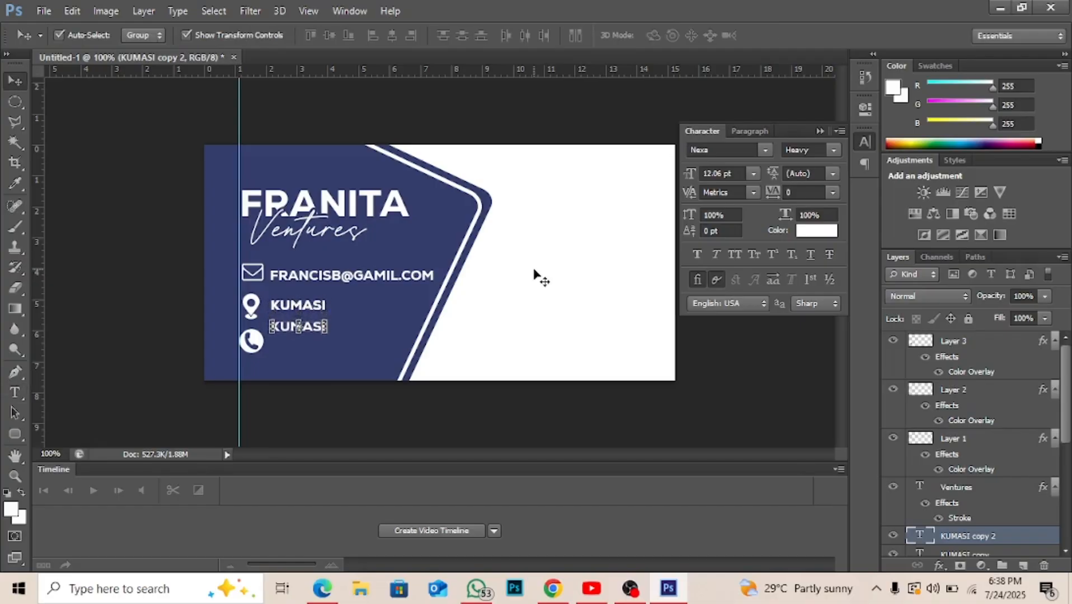
pyautogui.press('Down')
pyautogui.press('Down')
pyautogui.press('Down')
pyautogui.press('Down')
pyautogui.press('Down')
pyautogui.press('Down')
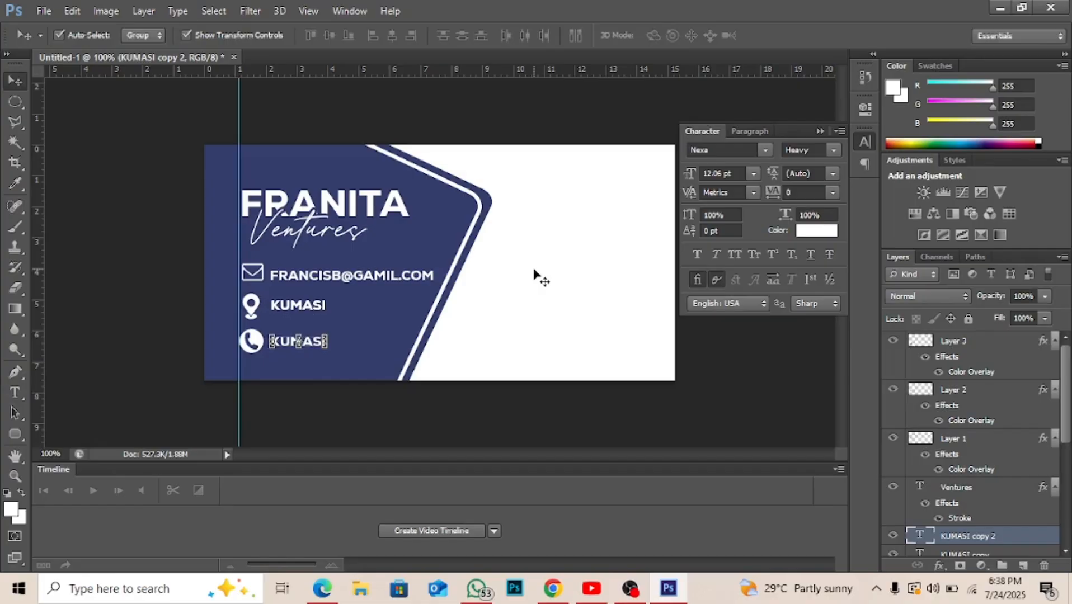
# Step: Replace the text beside the phone icon with the contact's phone number and commit the edit
pyautogui.press('t')
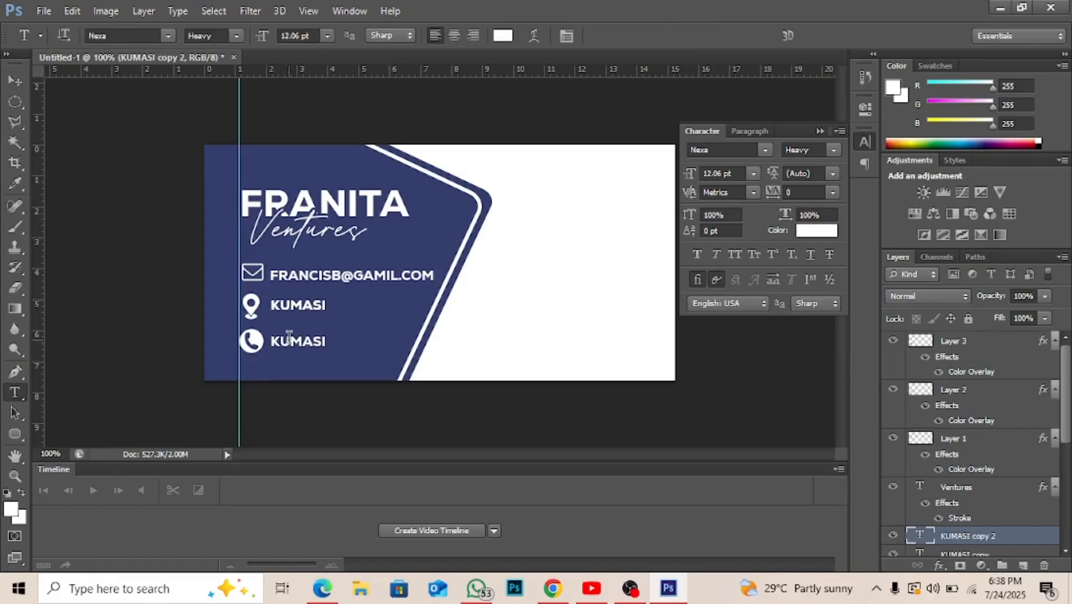
pyautogui.doubleClick(289, 337)
pyautogui.click(289, 338)
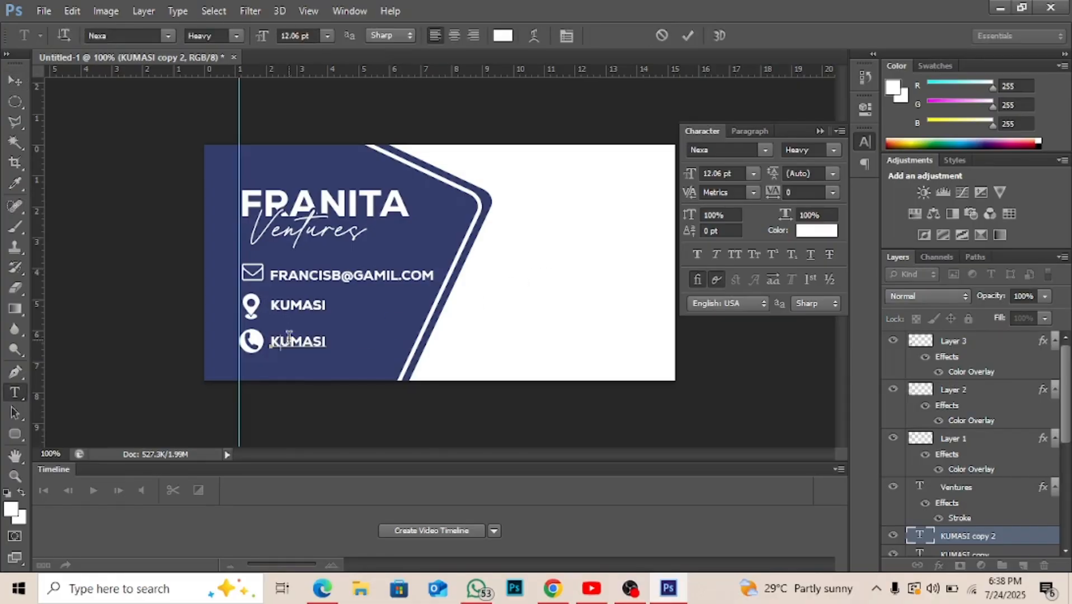
pyautogui.hotkey('ctrl', 'a')
pyautogui.write('02')
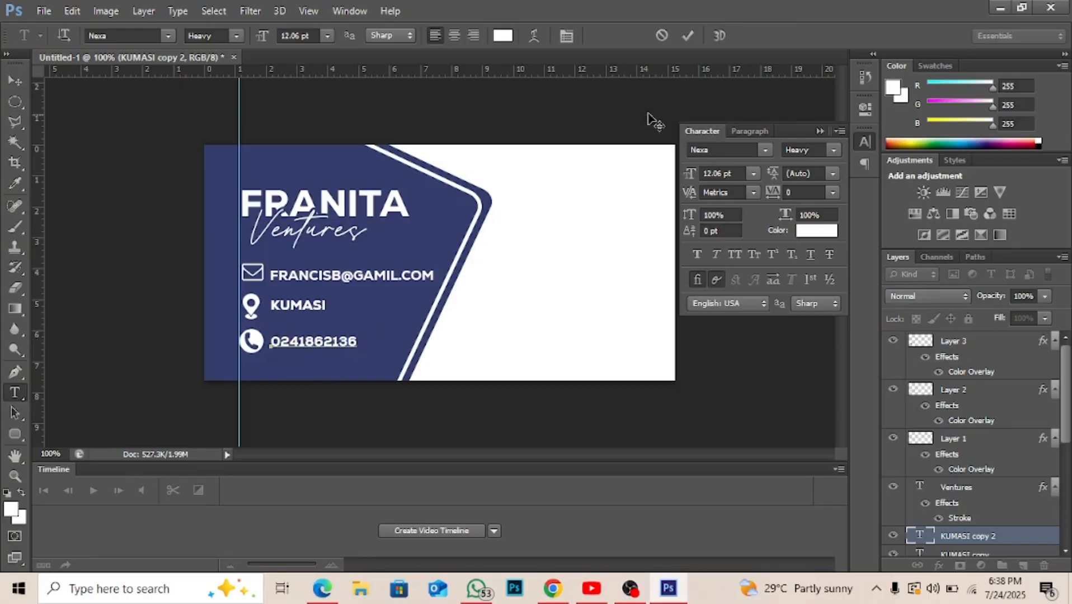
pyautogui.click(688, 35)
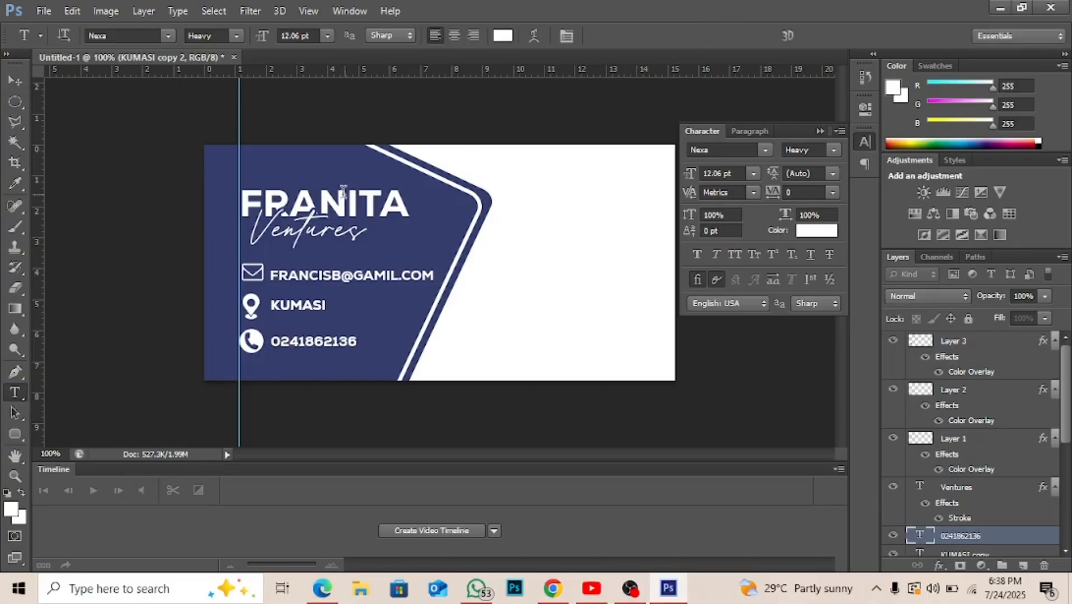
# Step: Move the vertical guide off the canvas, past the card's left edge, and deselect all layers
pyautogui.click(19, 81)
pyautogui.moveTo(239, 103); pyautogui.dragTo(160, 122)
pyautogui.click(309, 116)
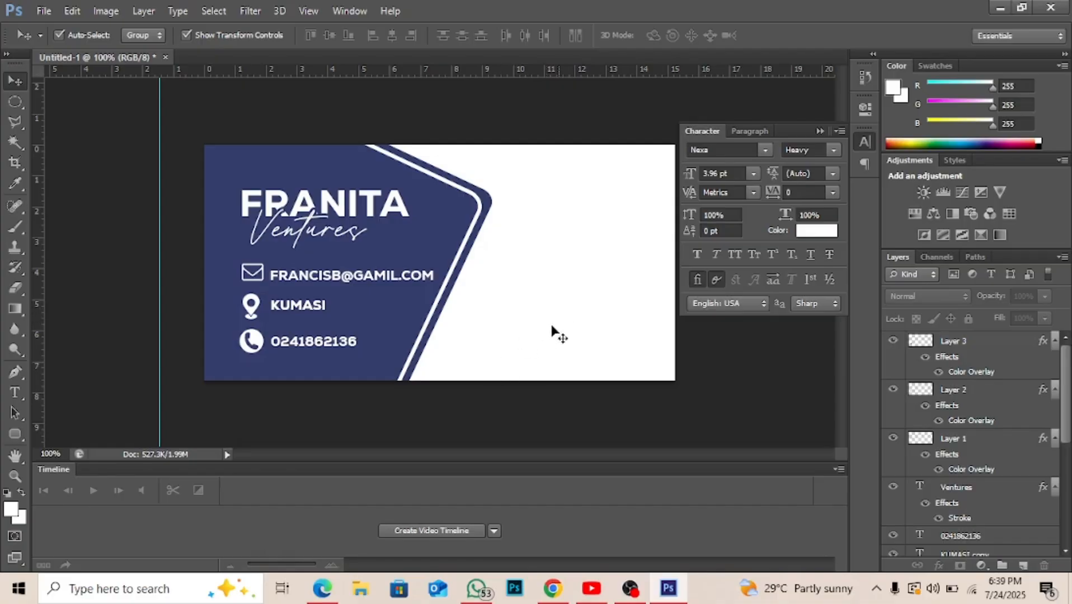
# Step: Place the colourful triangular logo image named 1 from the Desktop folder and commit it at its default size
pyautogui.click(34, 17)
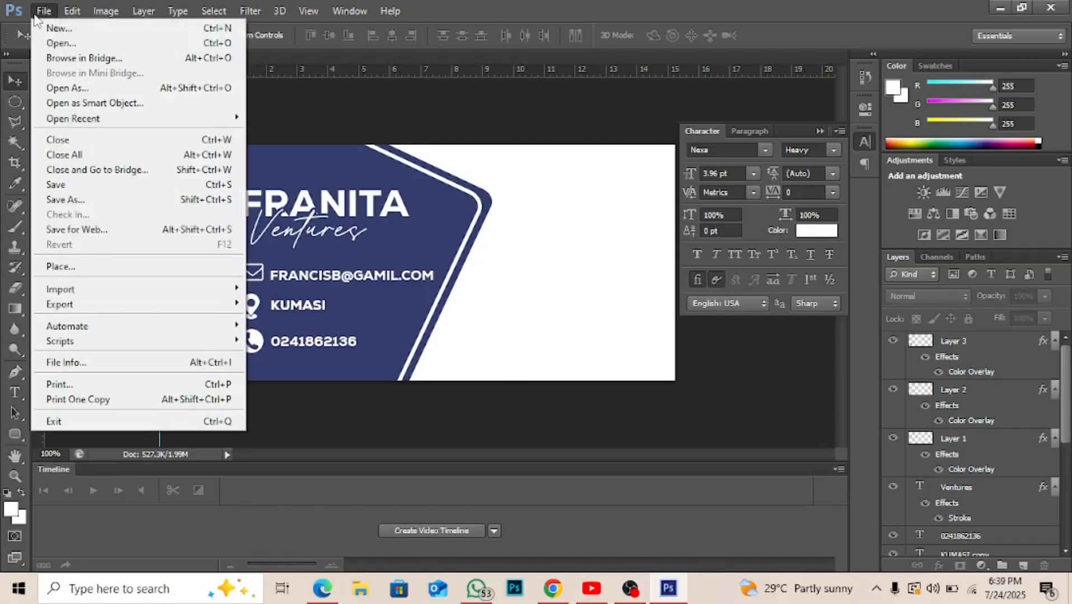
pyautogui.click(115, 266)
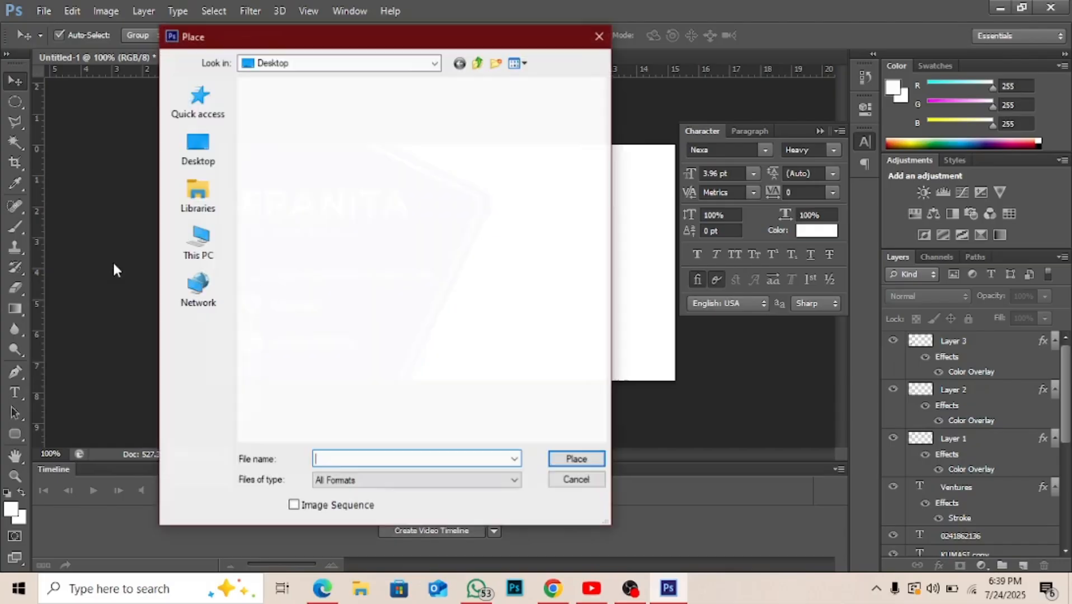
pyautogui.click(223, 152)
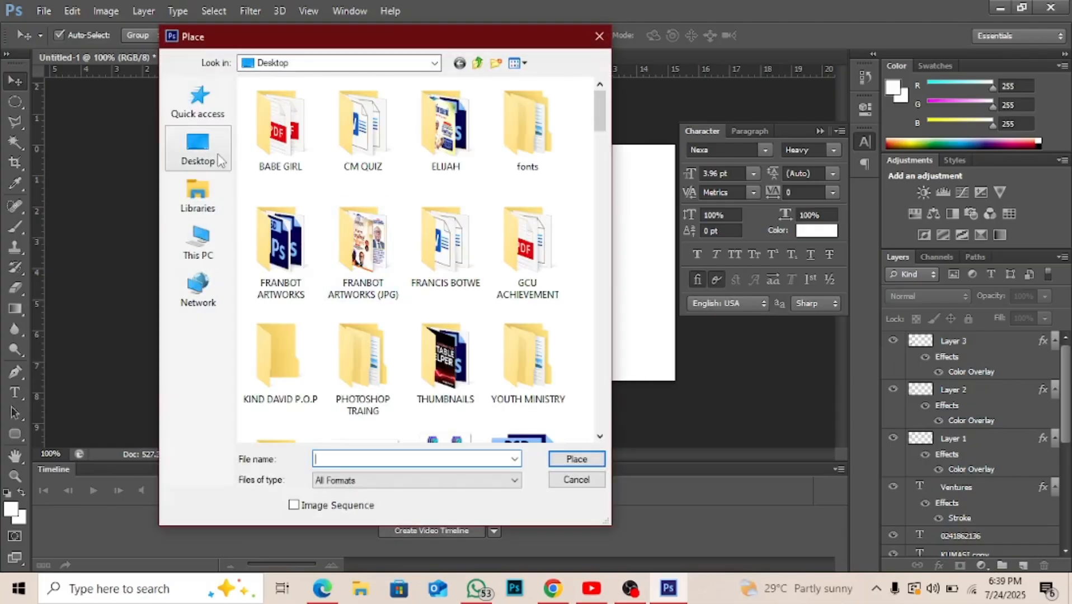
pyautogui.scroll(-6, 493, 275)
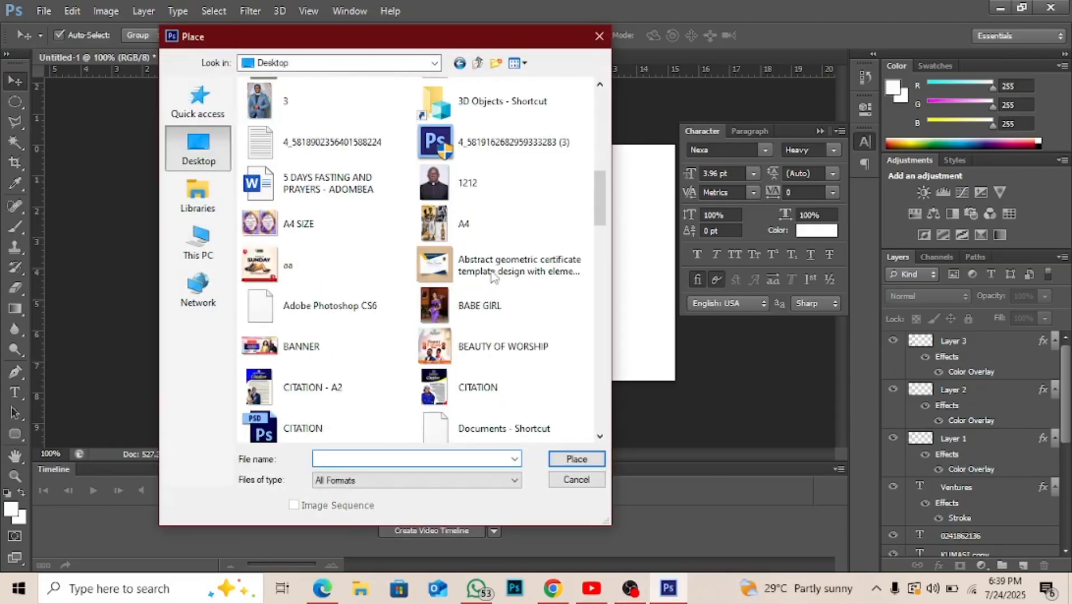
pyautogui.scroll(5, 492, 275)
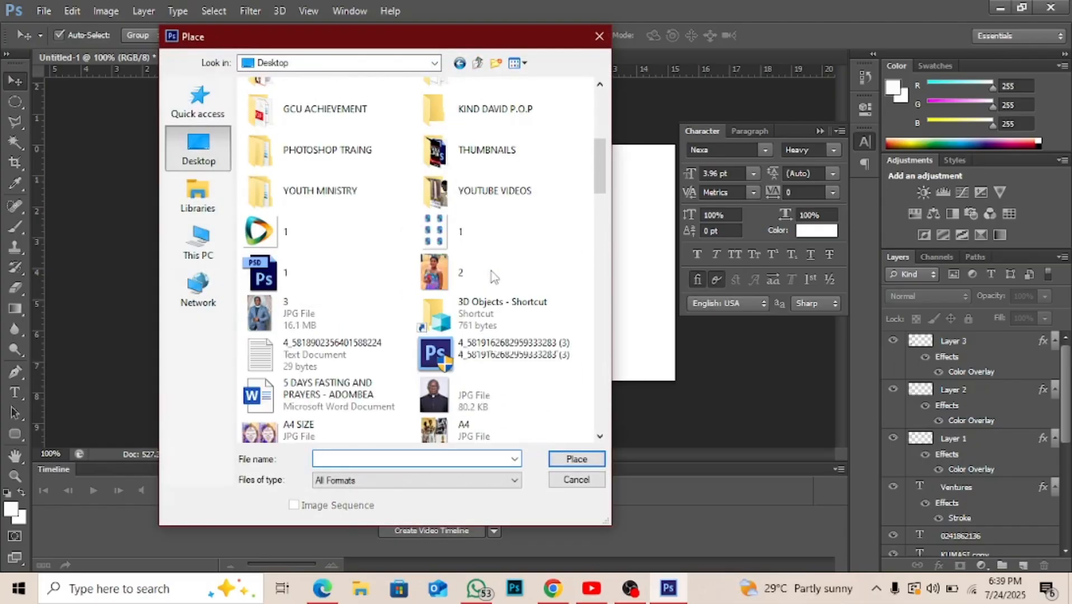
pyautogui.click(285, 231)
pyautogui.doubleClick(285, 229)
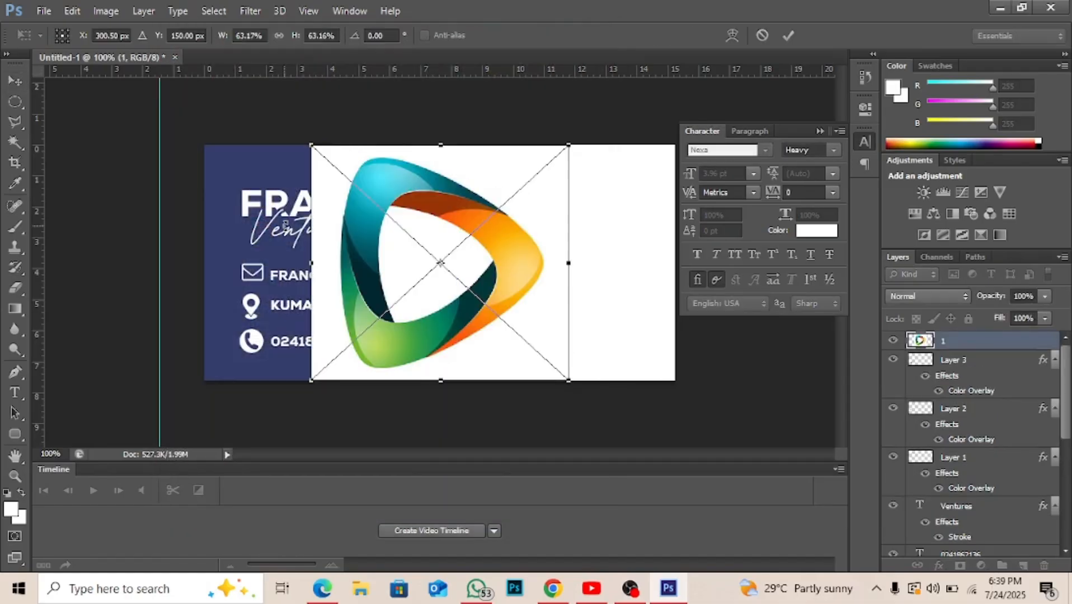
pyautogui.press('Return')
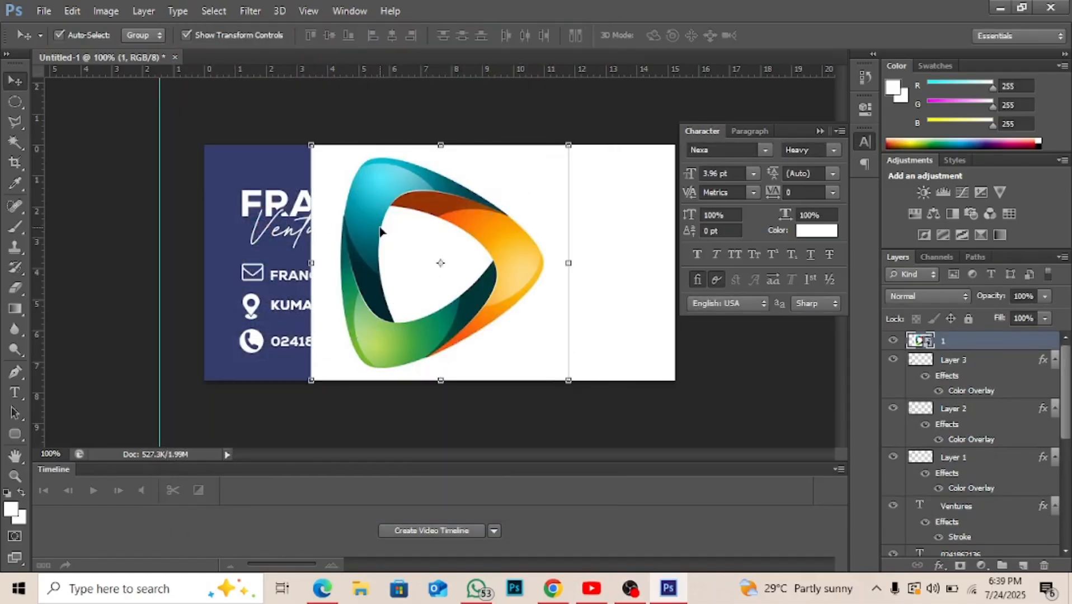
# Step: Select the logo's white background with the Magic Wand and try to delete it from the placed layer
pyautogui.click(18, 142)
pyautogui.click(401, 257)
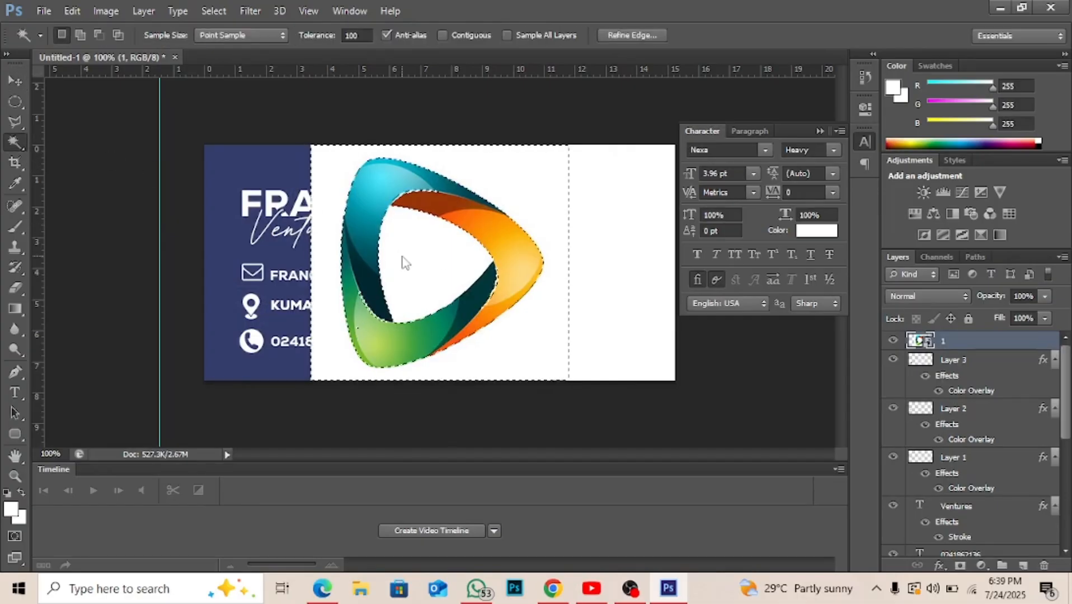
pyautogui.press('Delete')
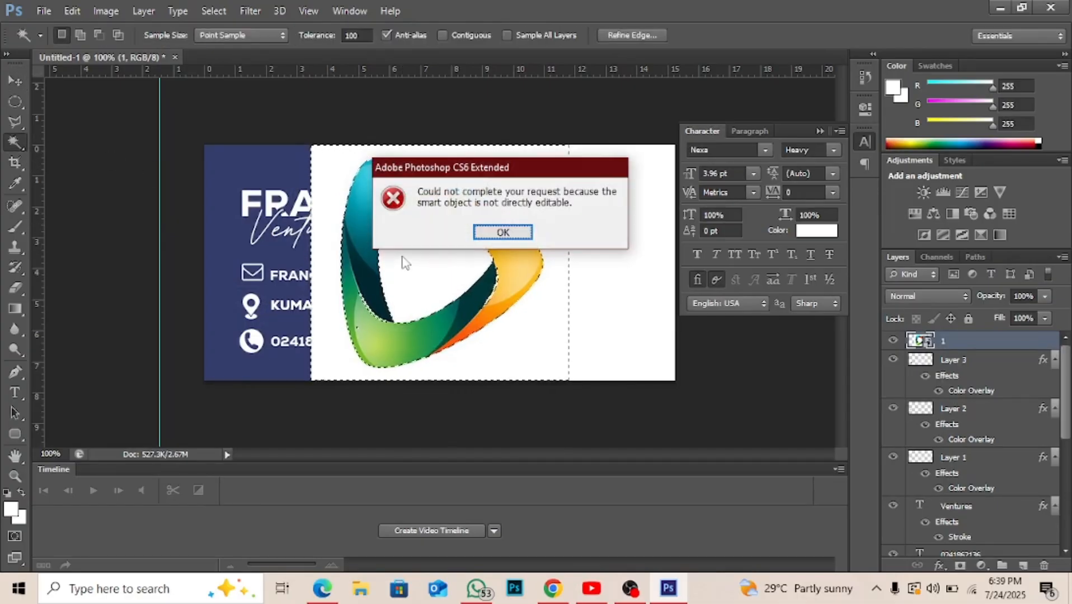
pyautogui.press('Return')
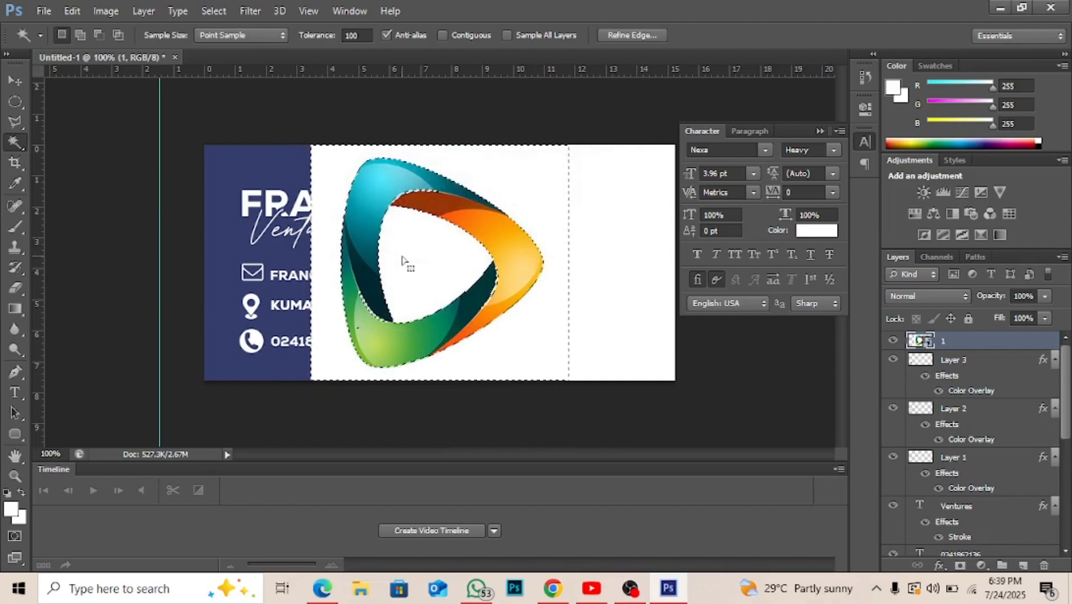
# Step: Rasterize the placed logo layer and decline the incoming voice call
pyautogui.rightClick(941, 342)
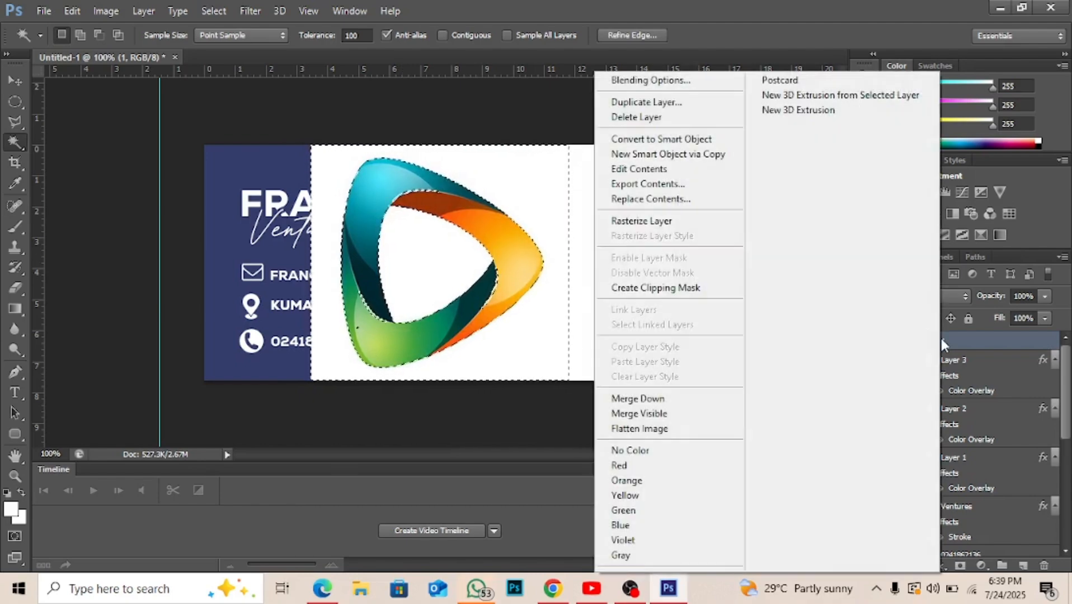
pyautogui.click(694, 222)
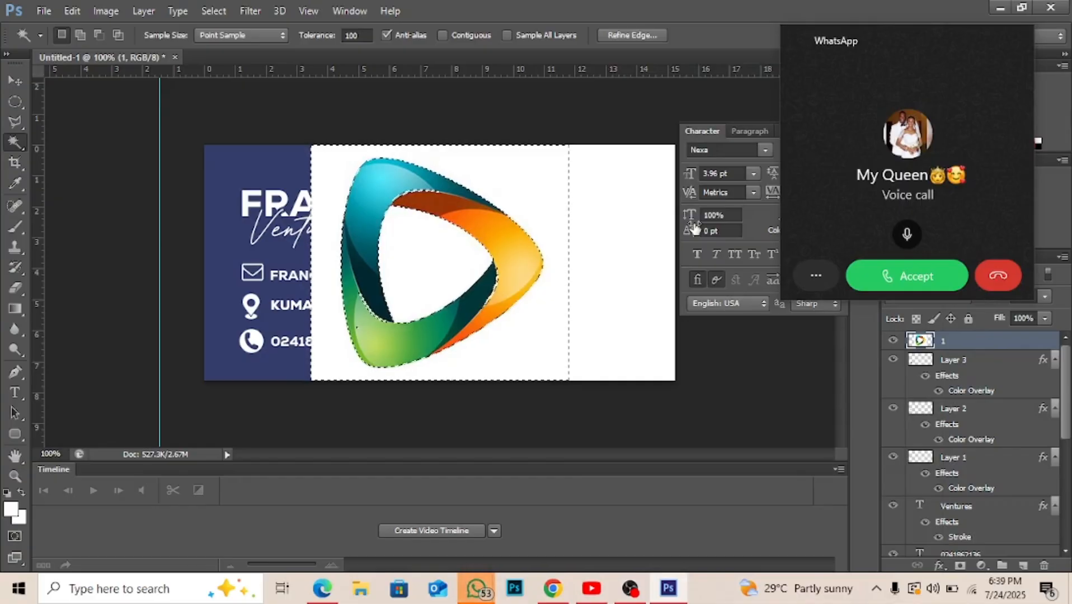
pyautogui.click(1010, 273)
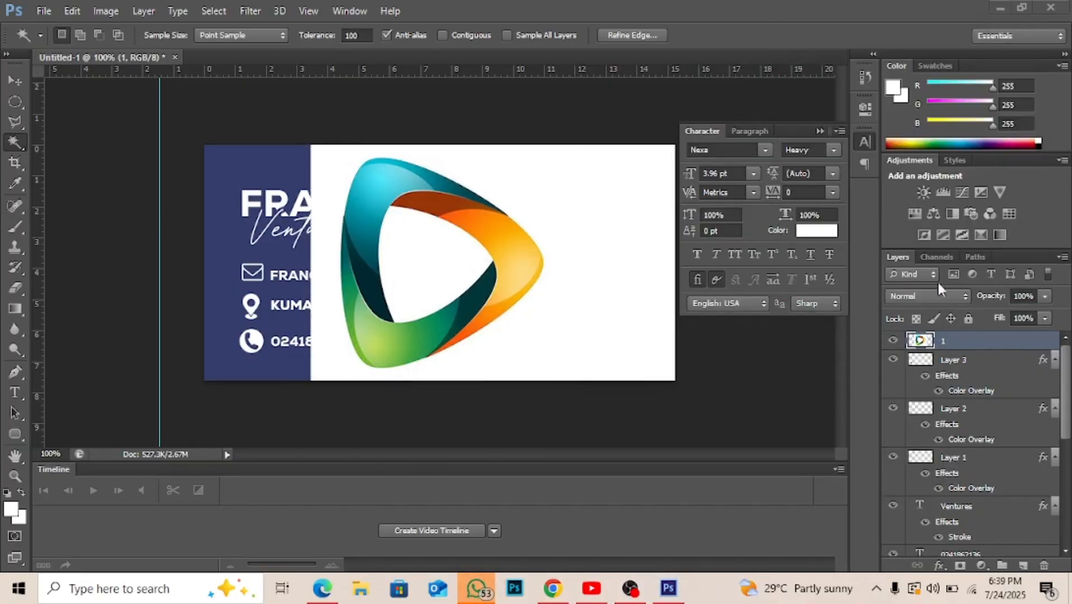
pyautogui.click(17, 145)
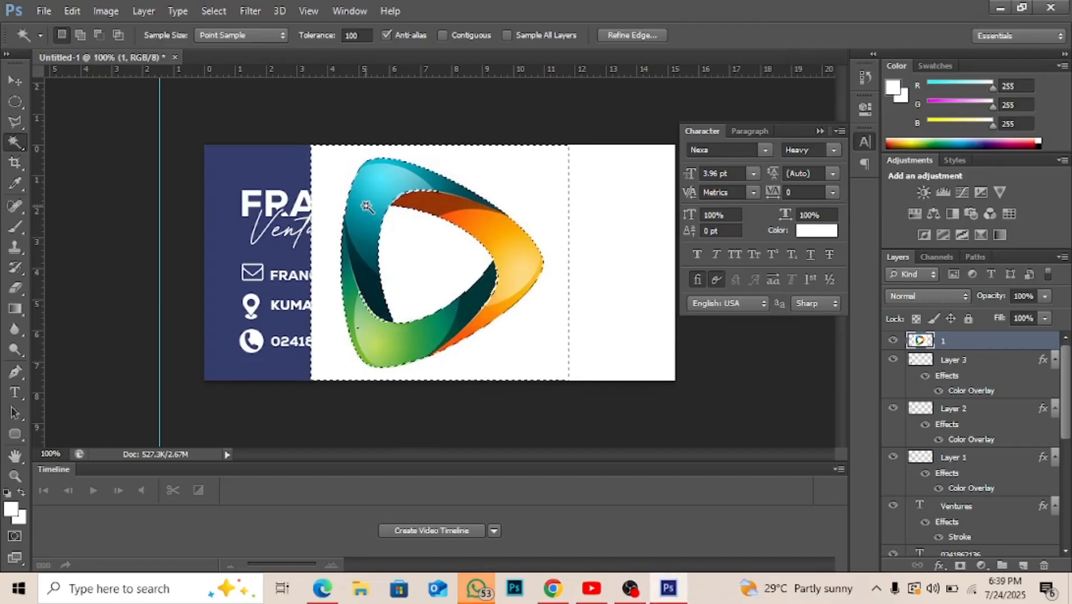
# Step: Delete the selected white background from the rasterized logo layer and clear the selection
pyautogui.press('Delete')
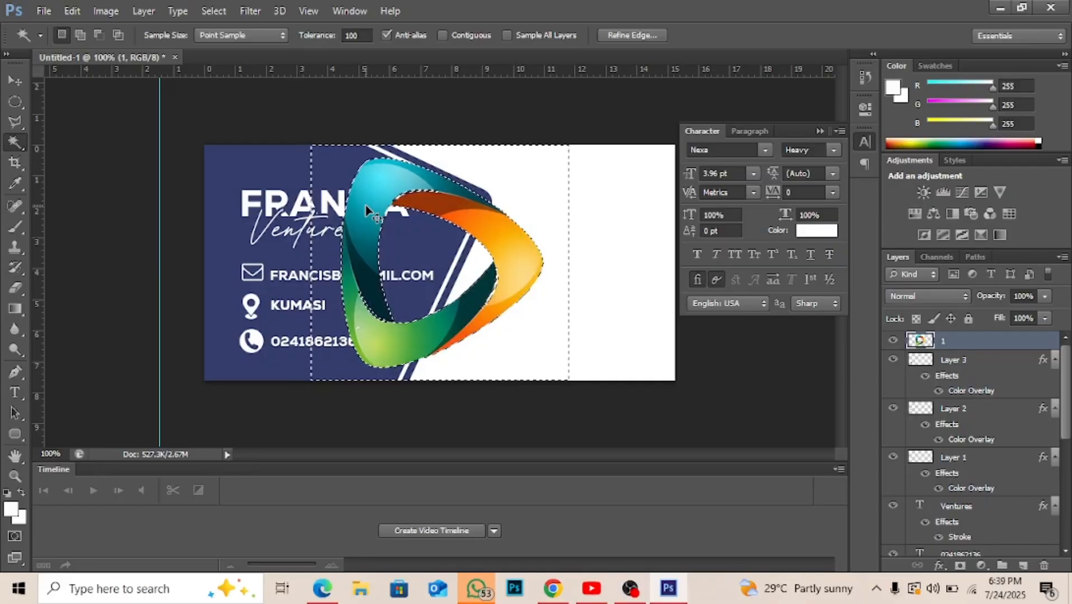
pyautogui.hotkey('ctrl', 'd')
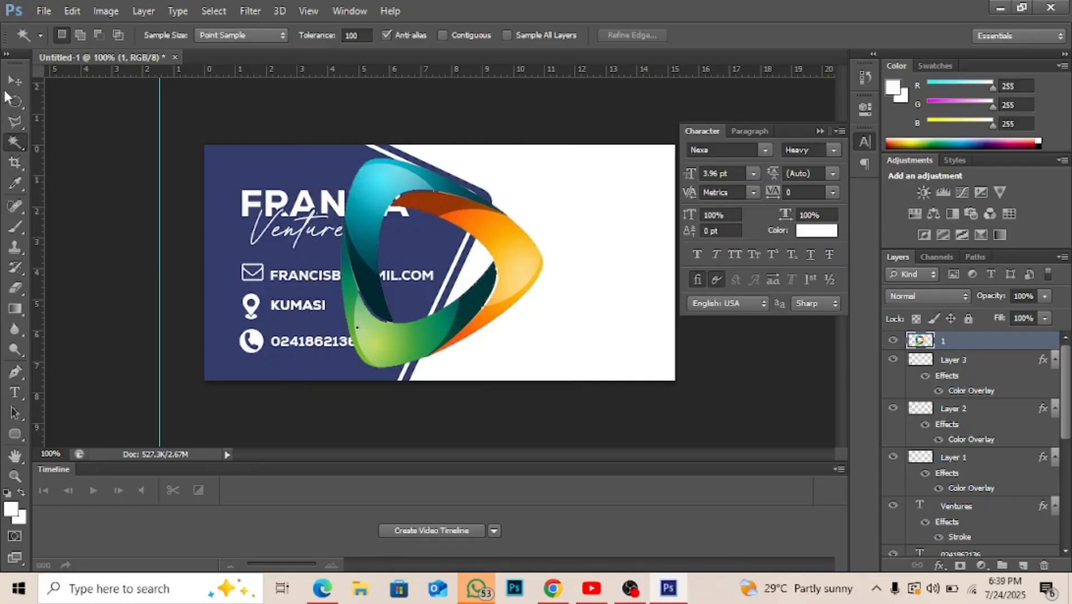
# Step: Scale the logo to about 52% and place it in the middle of the card's white area, declining the incoming call and collapsing the character settings
pyautogui.click(14, 82)
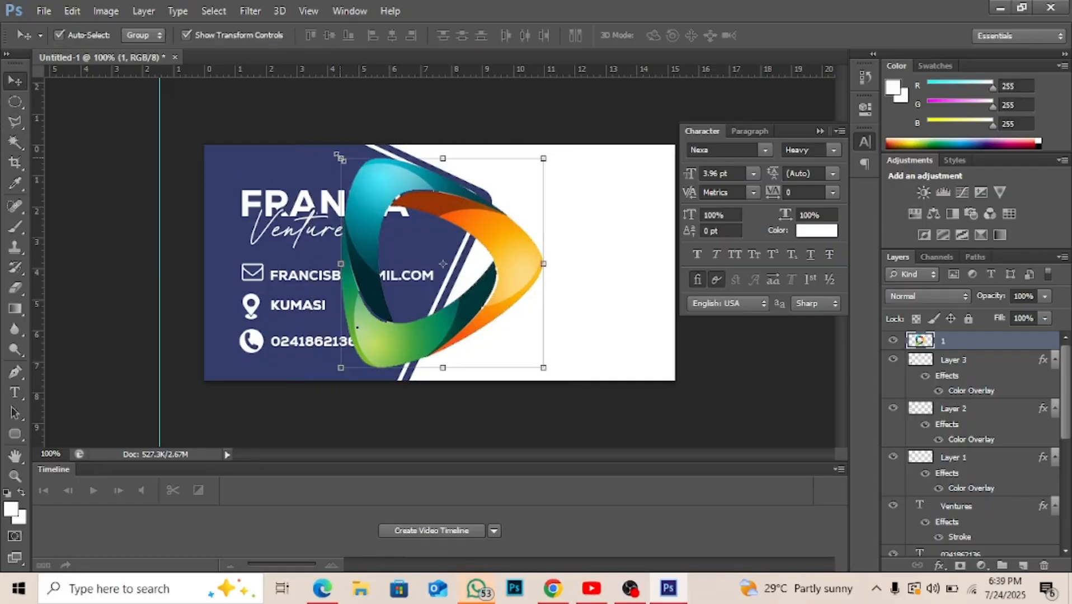
pyautogui.moveTo(340, 158); pyautogui.dragTo(474, 278)
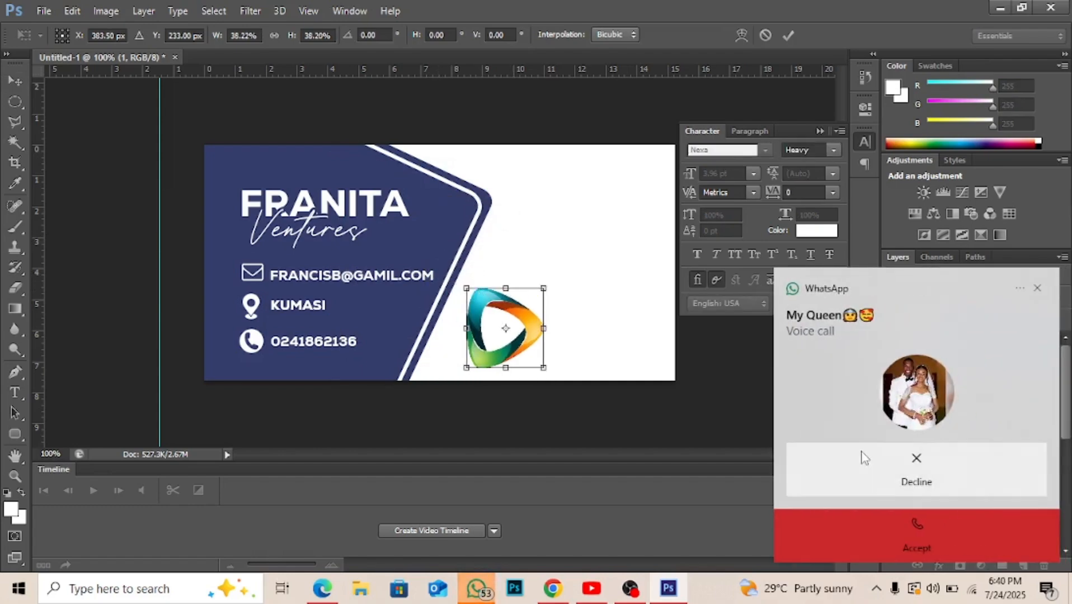
pyautogui.click(915, 485)
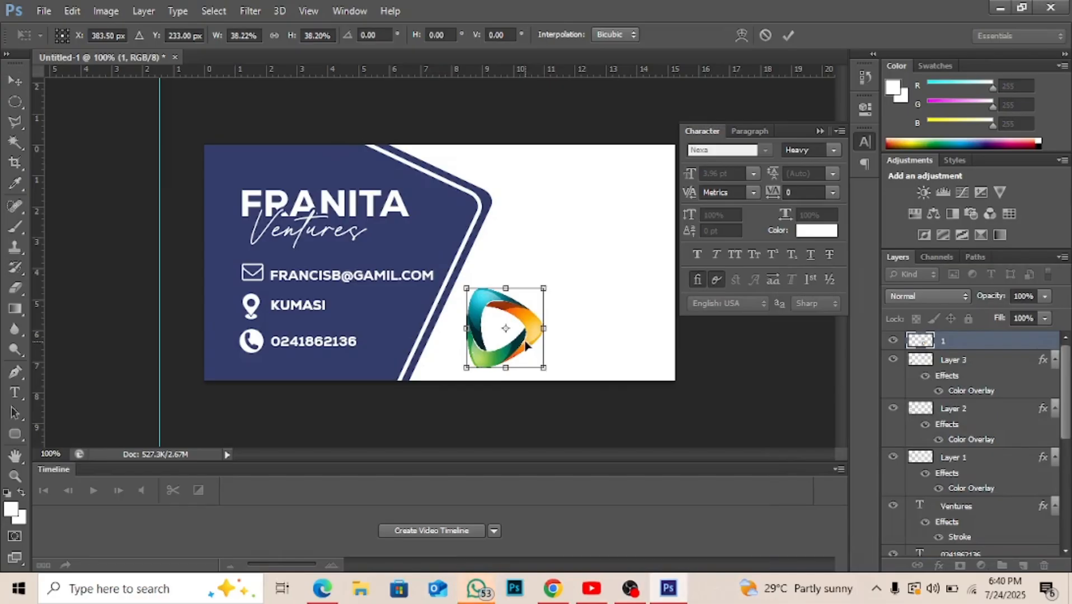
pyautogui.moveTo(525, 343); pyautogui.dragTo(630, 314)
pyautogui.press('Return')
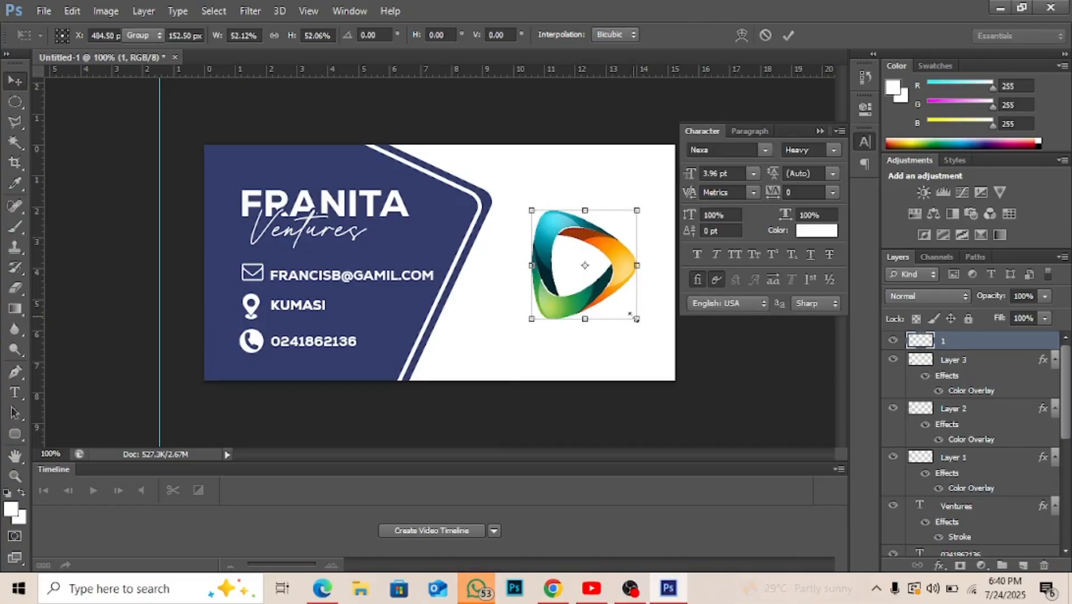
pyautogui.click(823, 130)
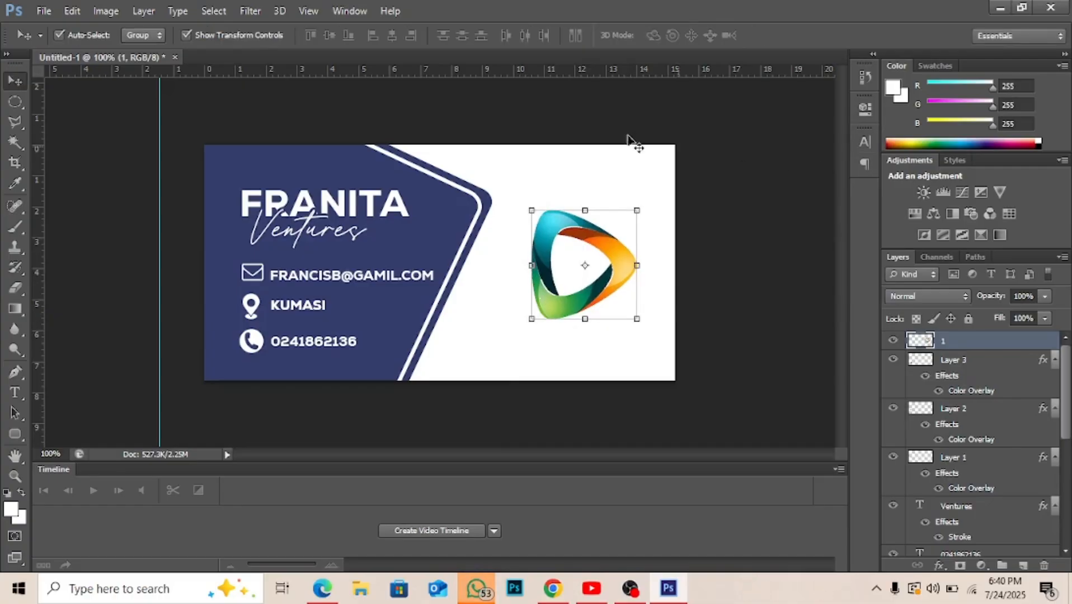
# Step: Save the card to the Desktop as a JPEG named COMP at maximum quality 12
pyautogui.click(38, 12)
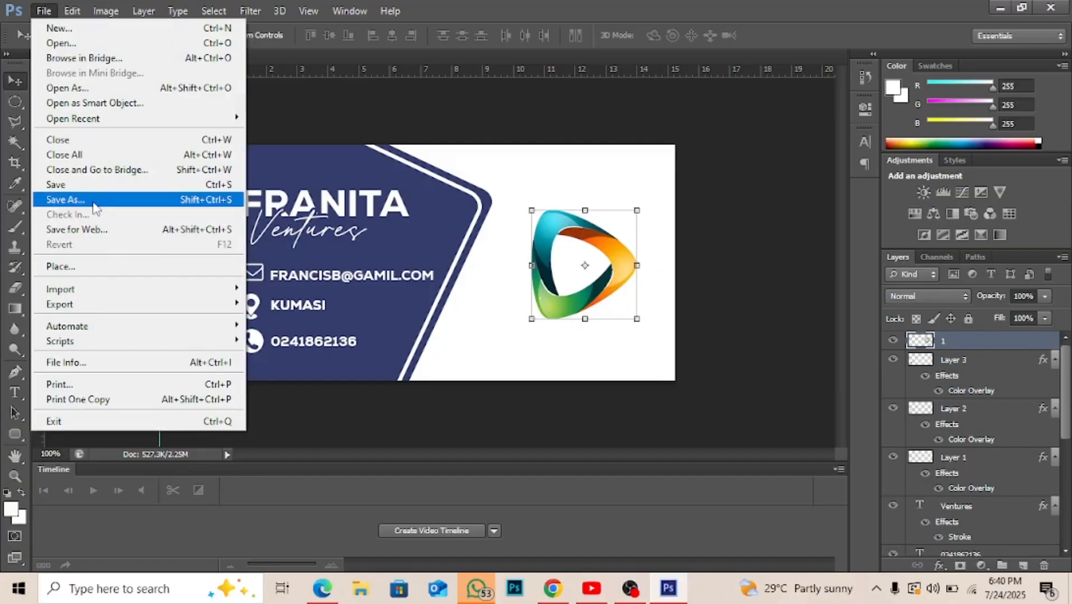
pyautogui.click(92, 199)
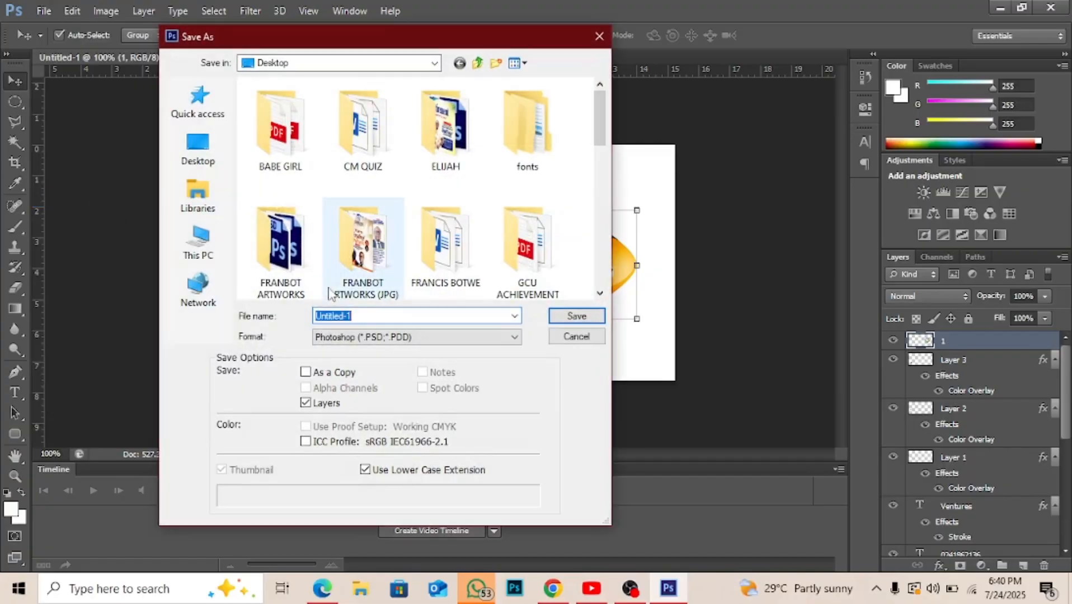
pyautogui.write('CO')
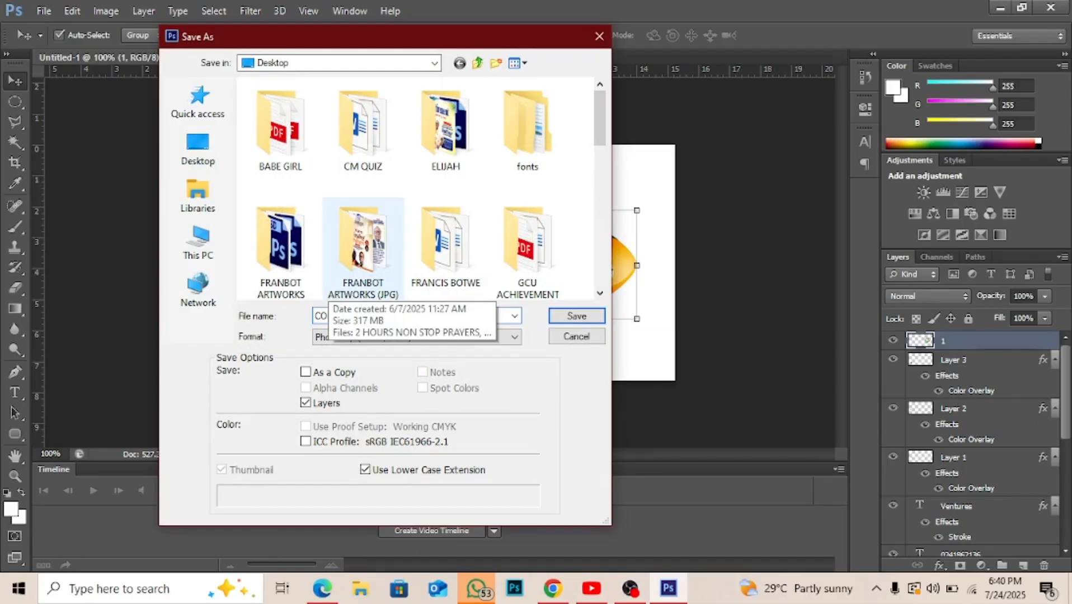
pyautogui.write('M. CARD')
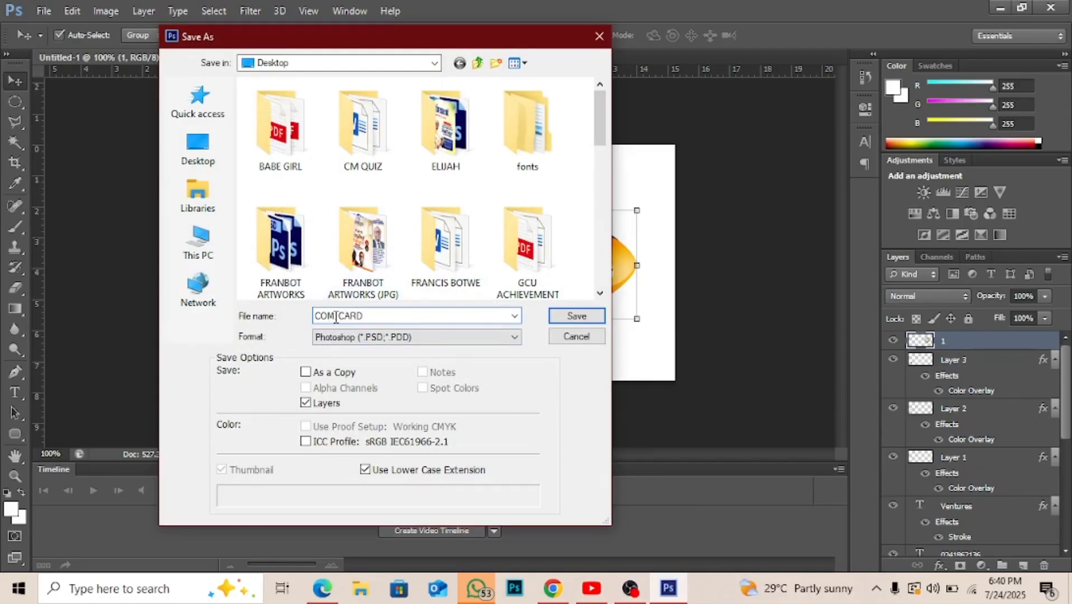
pyautogui.click(369, 337)
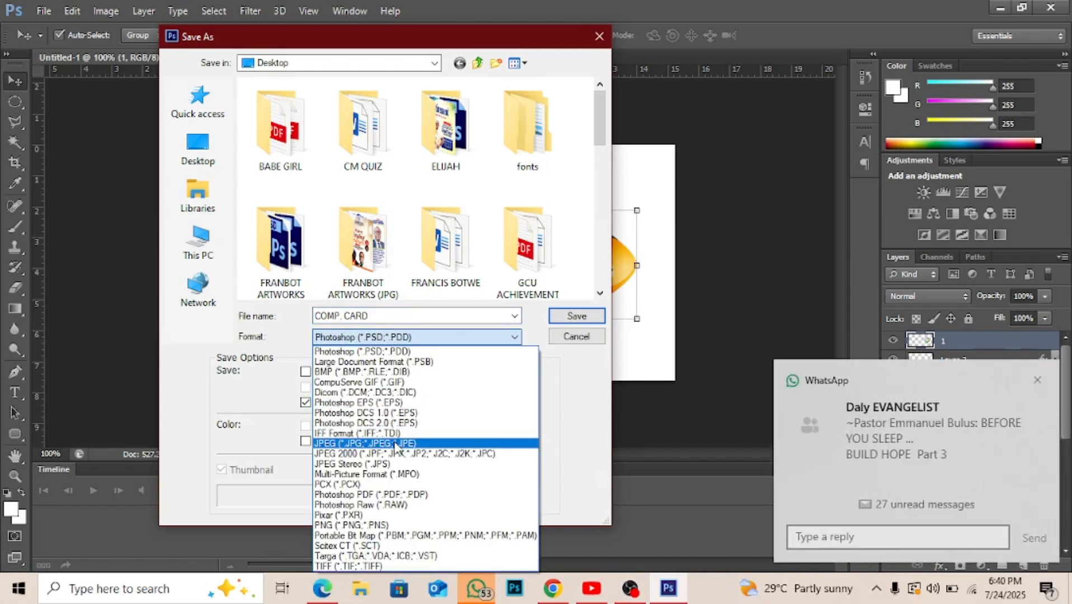
pyautogui.click(395, 444)
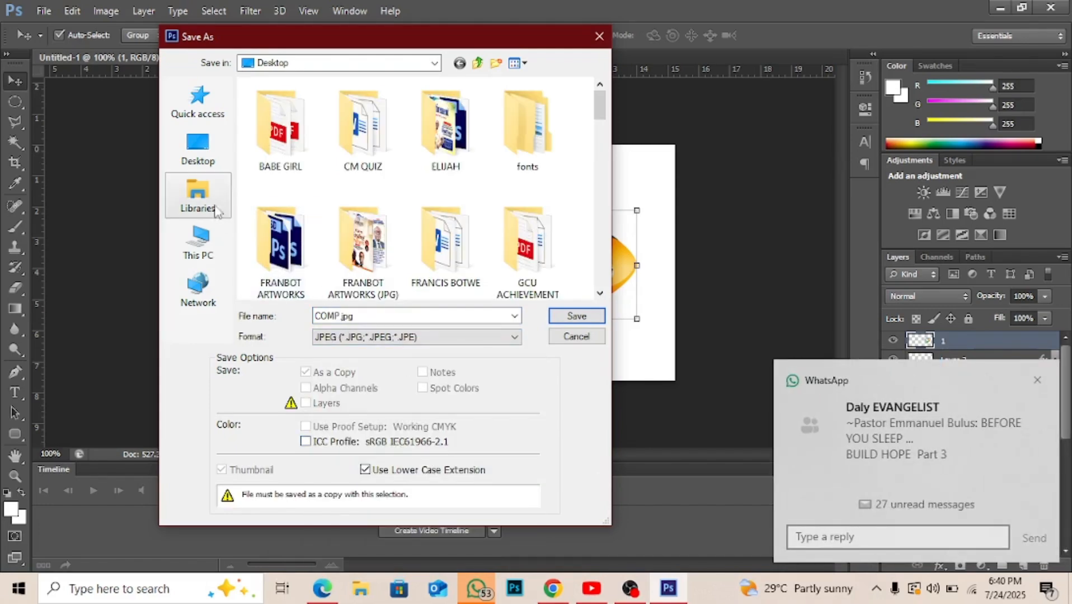
pyautogui.click(199, 159)
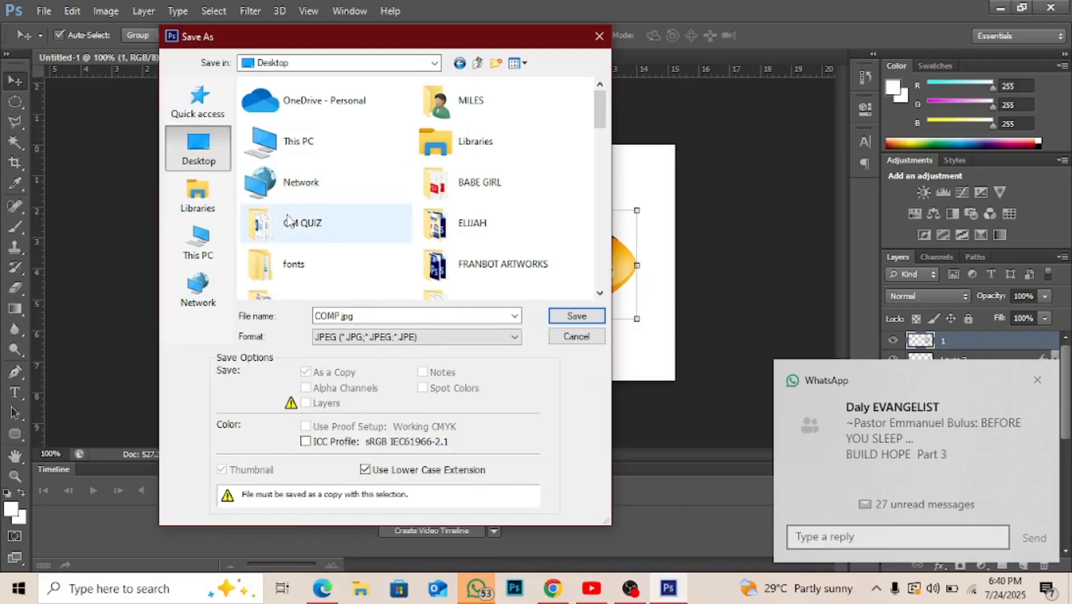
pyautogui.click(576, 316)
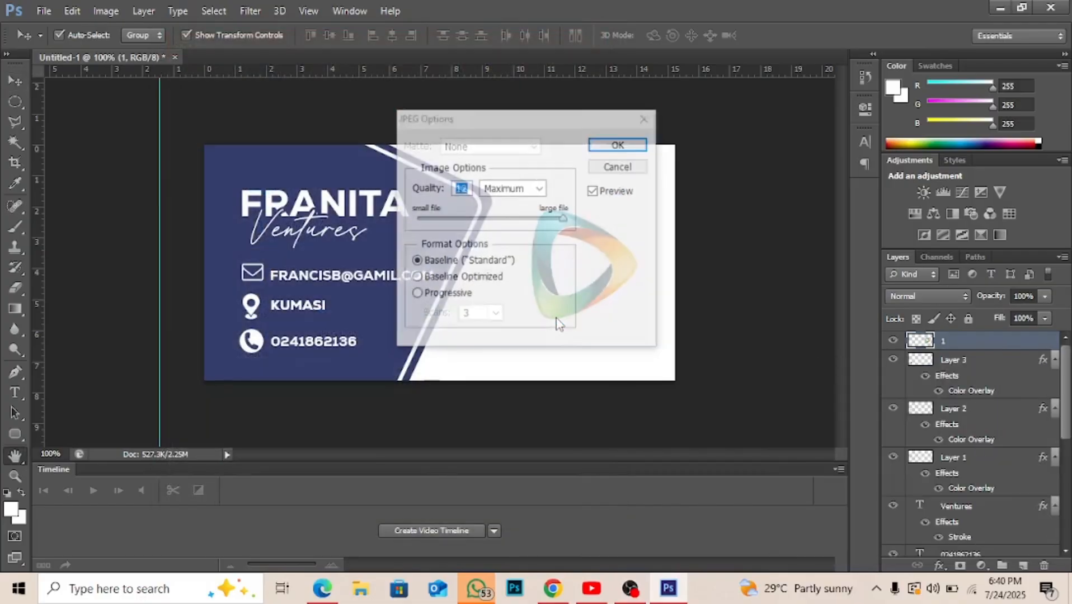
pyautogui.press('Return')
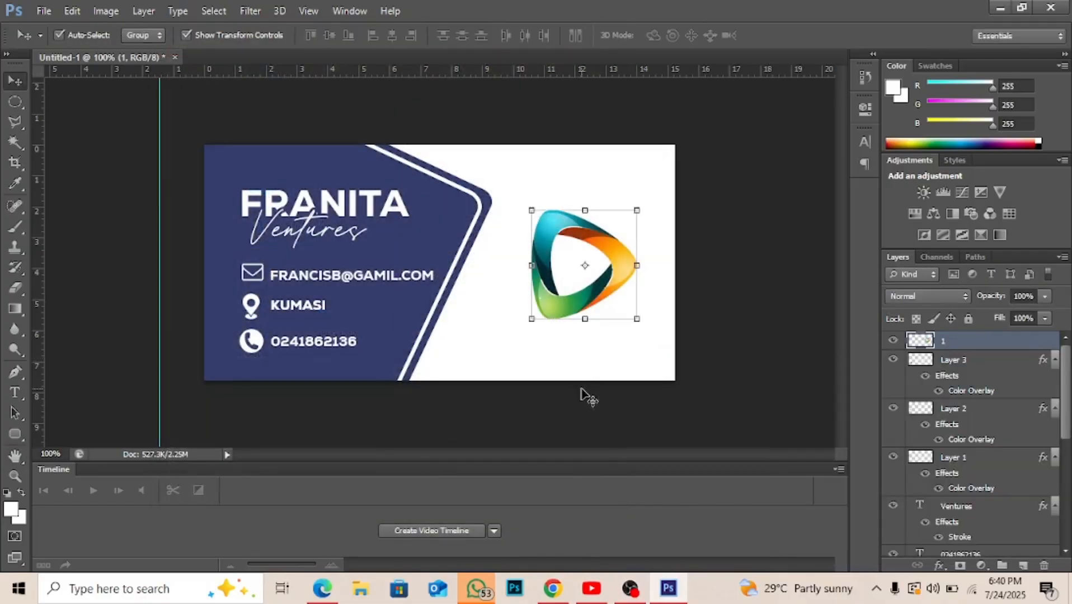
# Step: Check the Desktop for the exported COMP image, then return to the card document in Photoshop
pyautogui.click(997, 10)
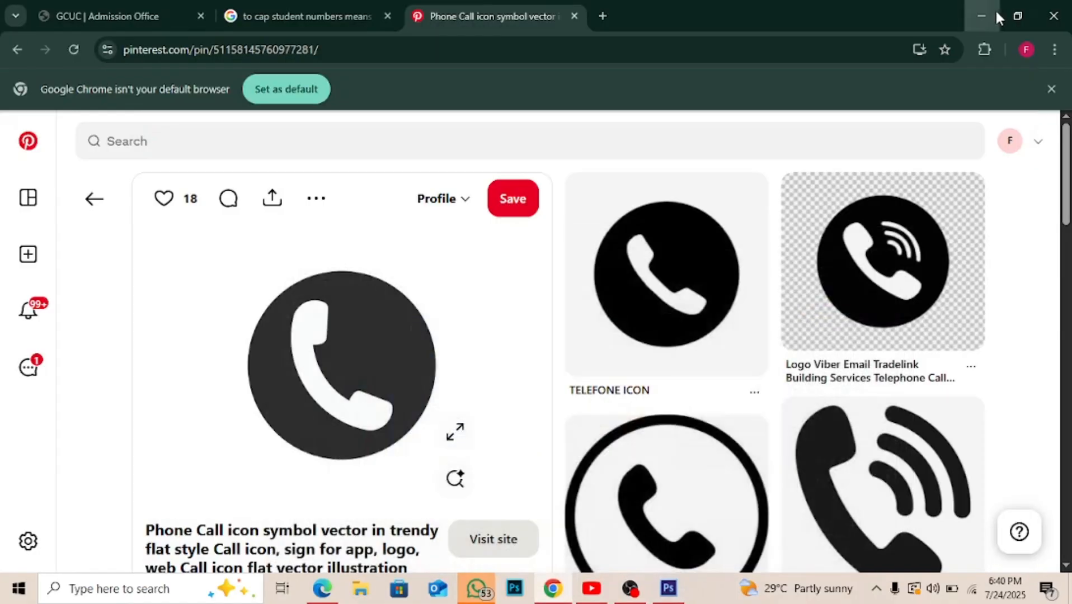
pyautogui.click(995, 9)
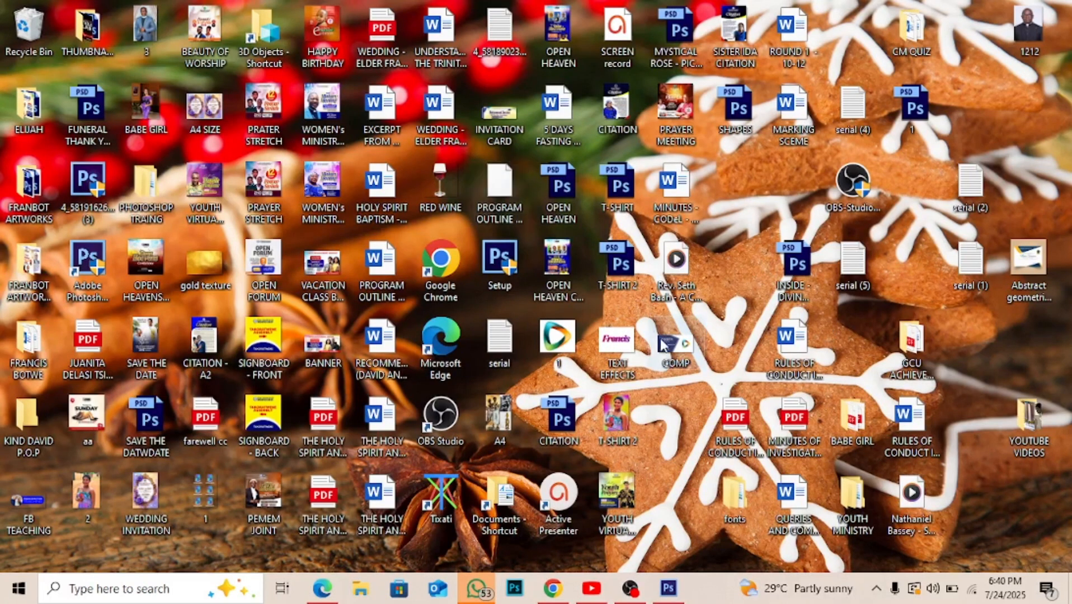
pyautogui.click(525, 595)
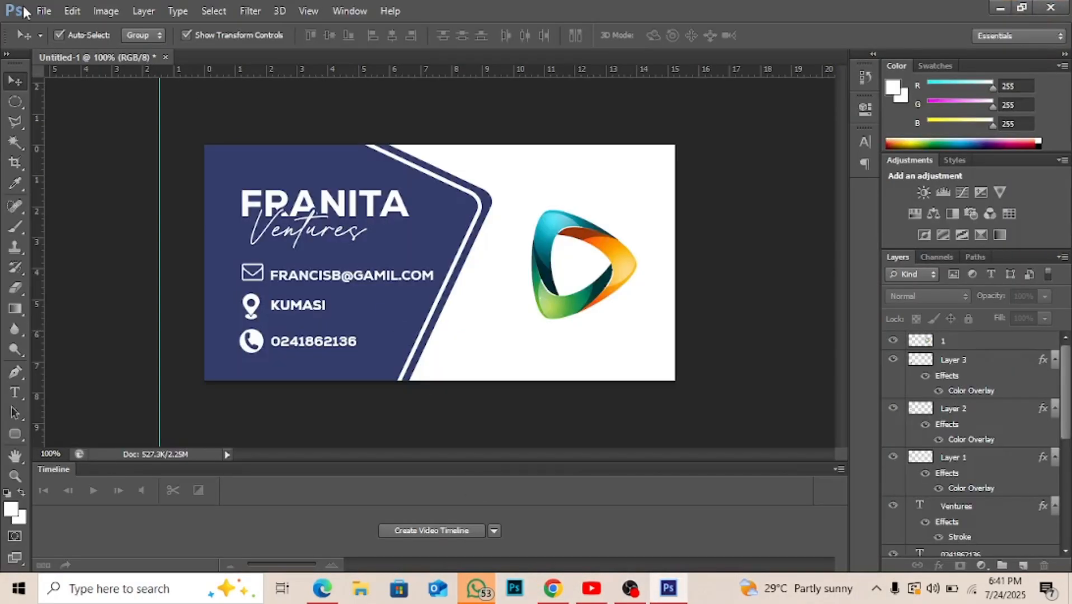
# Step: Save another JPEG copy of the card to the Desktop as COMP CARD at maximum quality 12
pyautogui.click(44, 11)
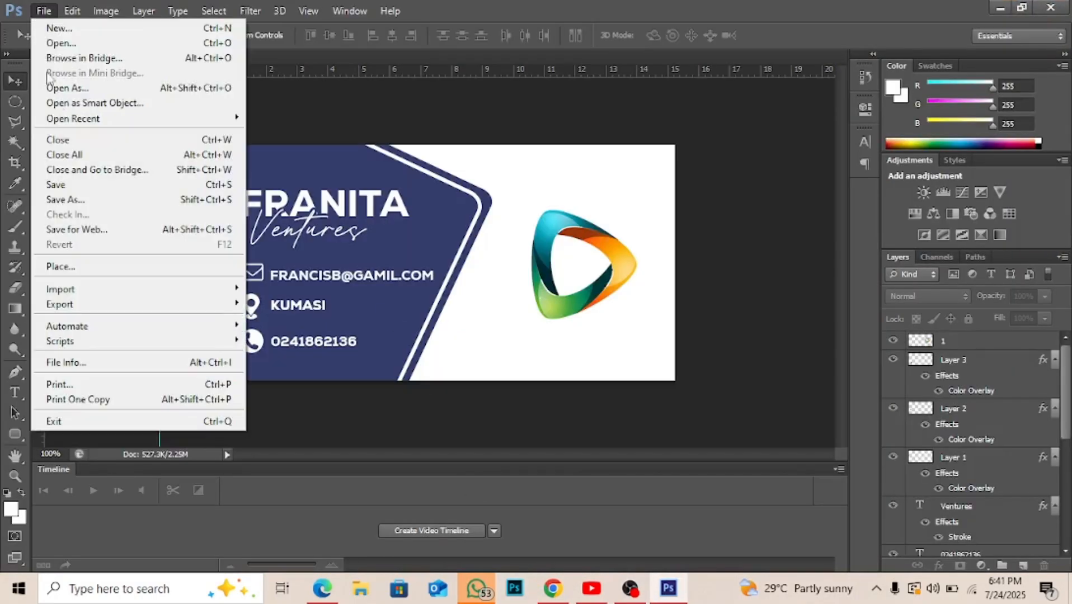
pyautogui.click(93, 197)
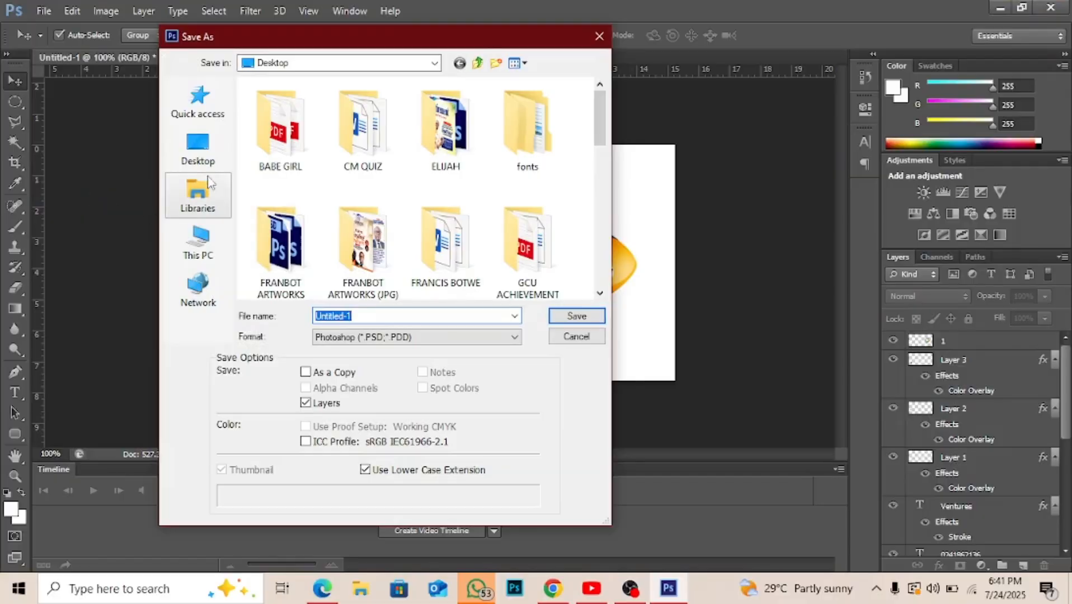
pyautogui.click(200, 162)
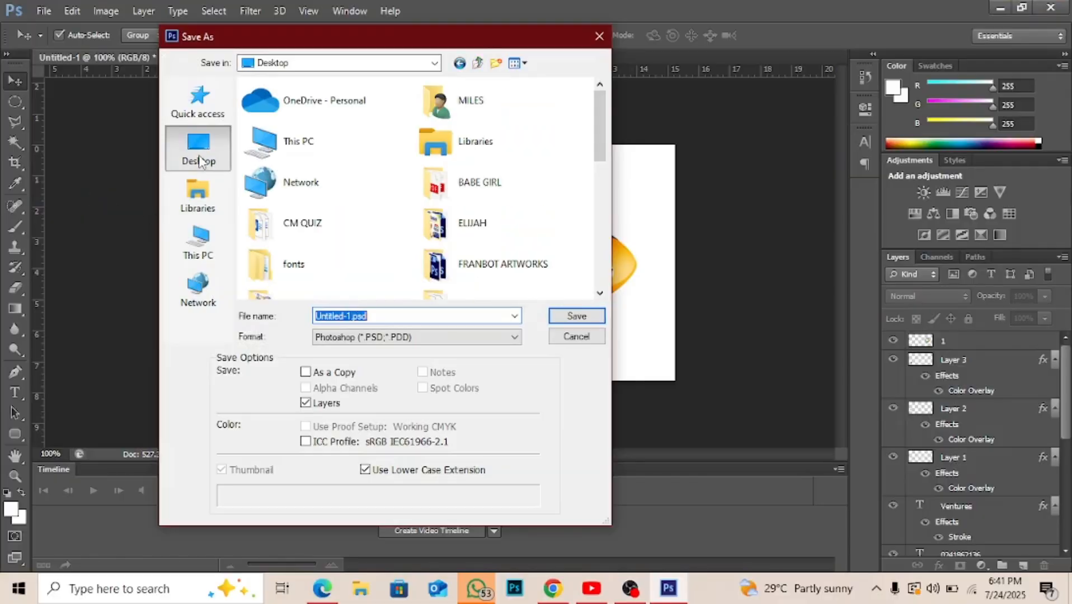
pyautogui.click(358, 335)
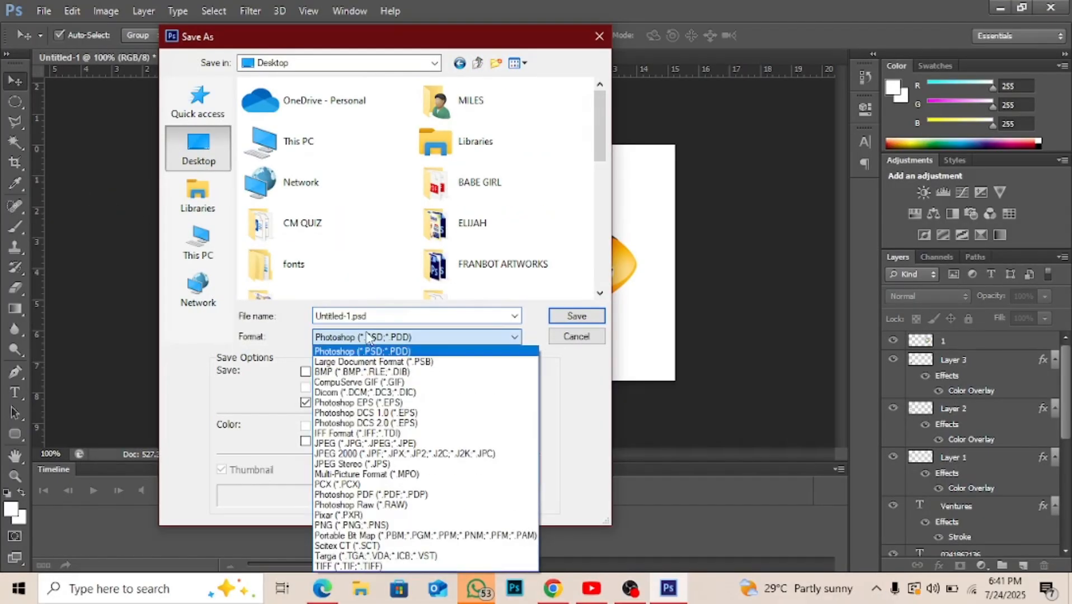
pyautogui.click(396, 445)
pyautogui.doubleClick(371, 313)
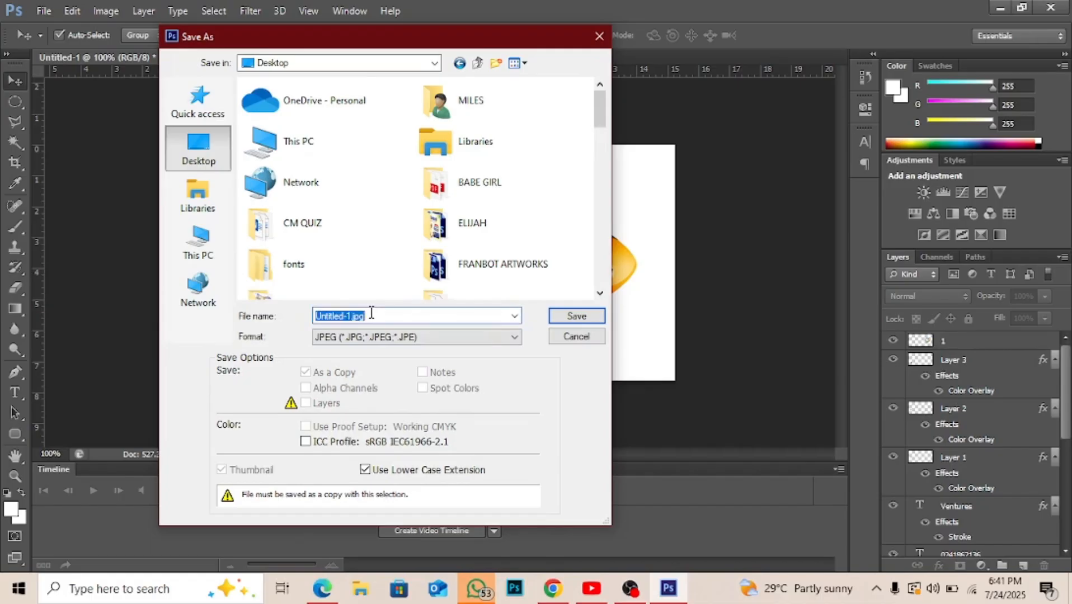
pyautogui.write('c')
pyautogui.press('BackSpace')
pyautogui.write('CO')
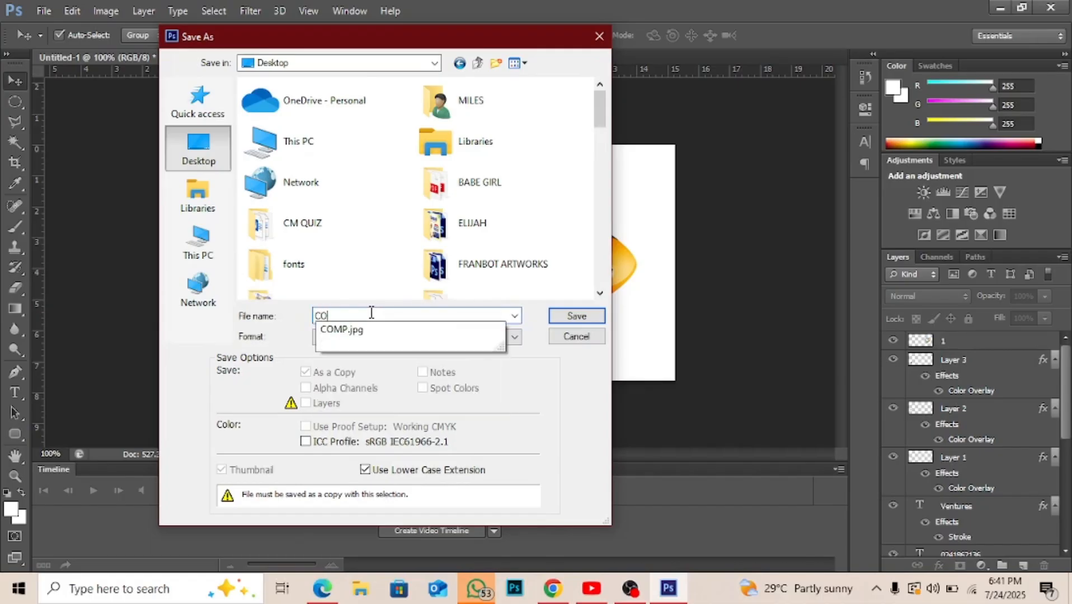
pyautogui.write('MP CARD')
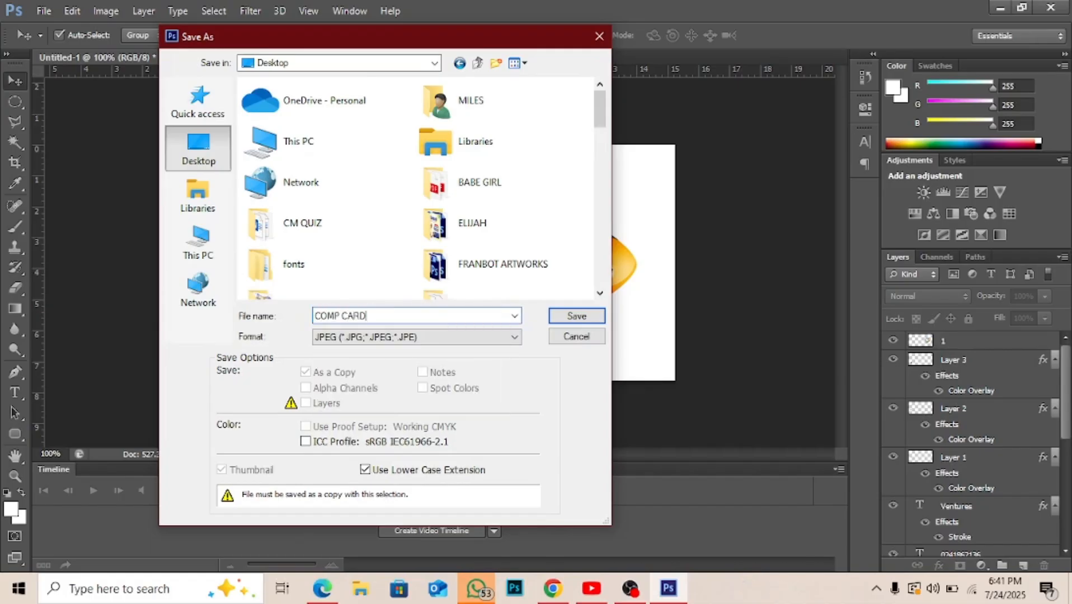
pyautogui.click(583, 315)
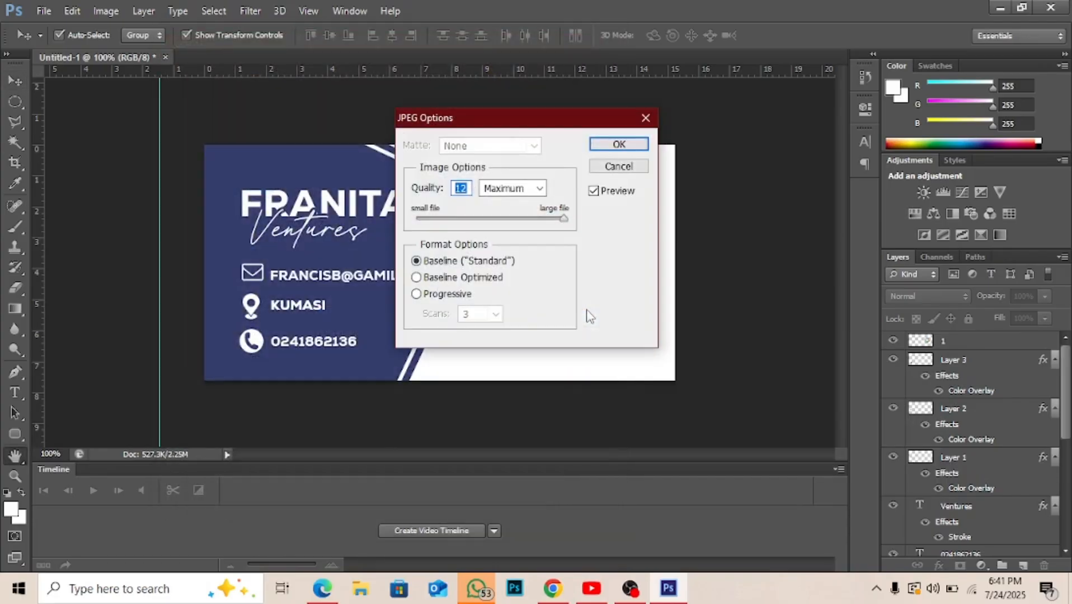
pyautogui.click(619, 144)
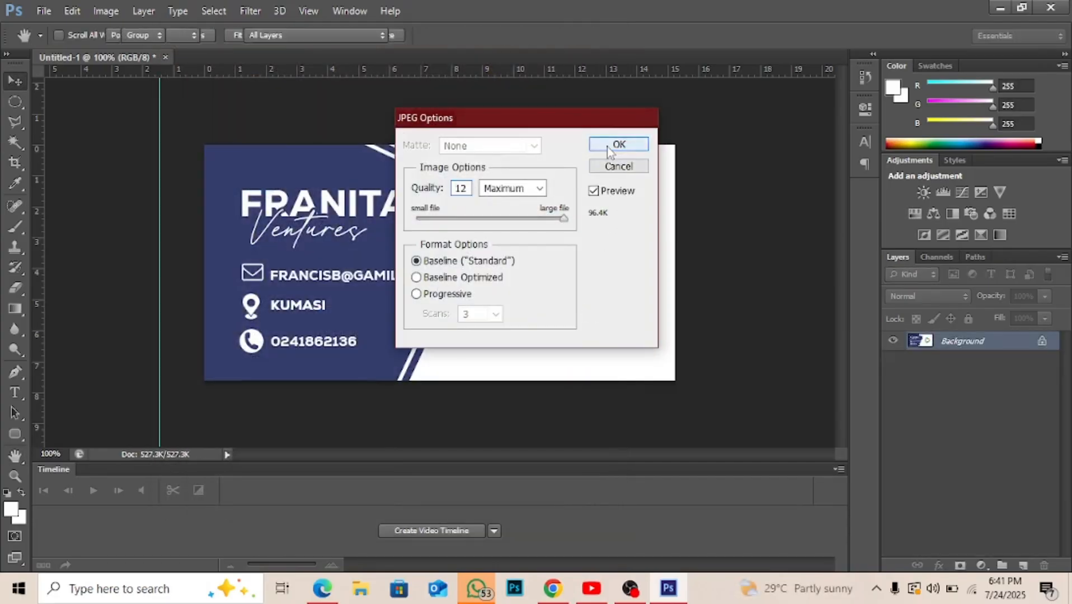
# Step: Open the COMP CARD image from the Desktop in the photo viewer and view it in a maximized window
pyautogui.click(1000, 8)
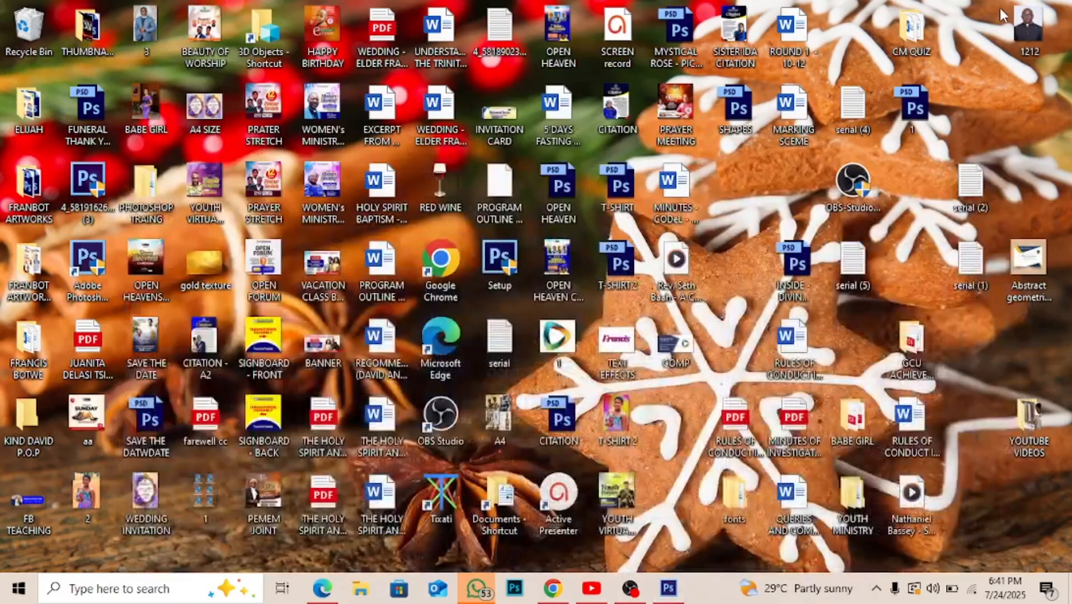
pyautogui.click(701, 432)
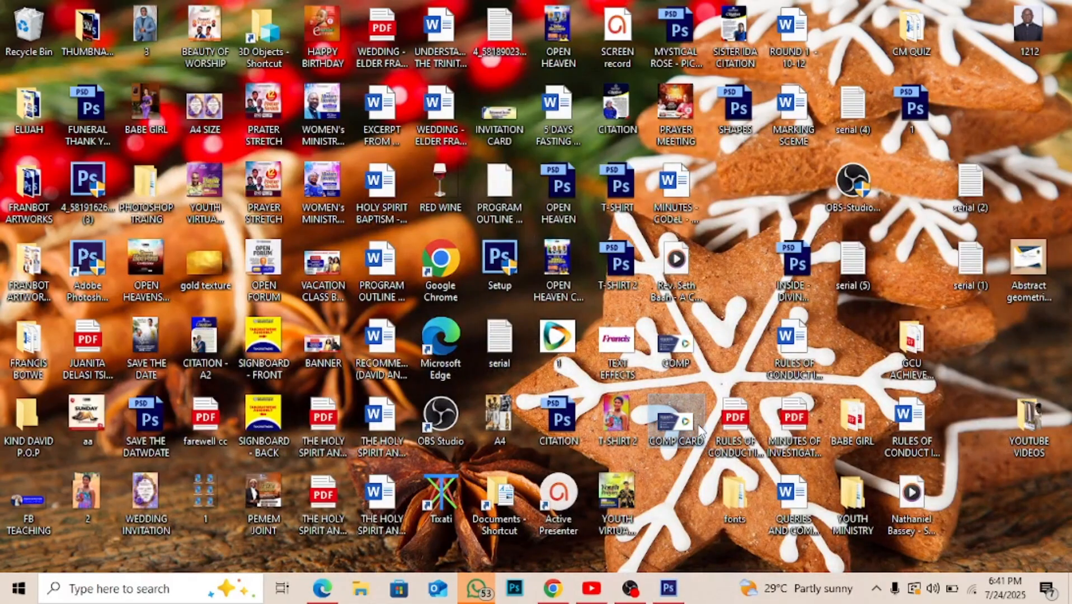
pyautogui.doubleClick(701, 431)
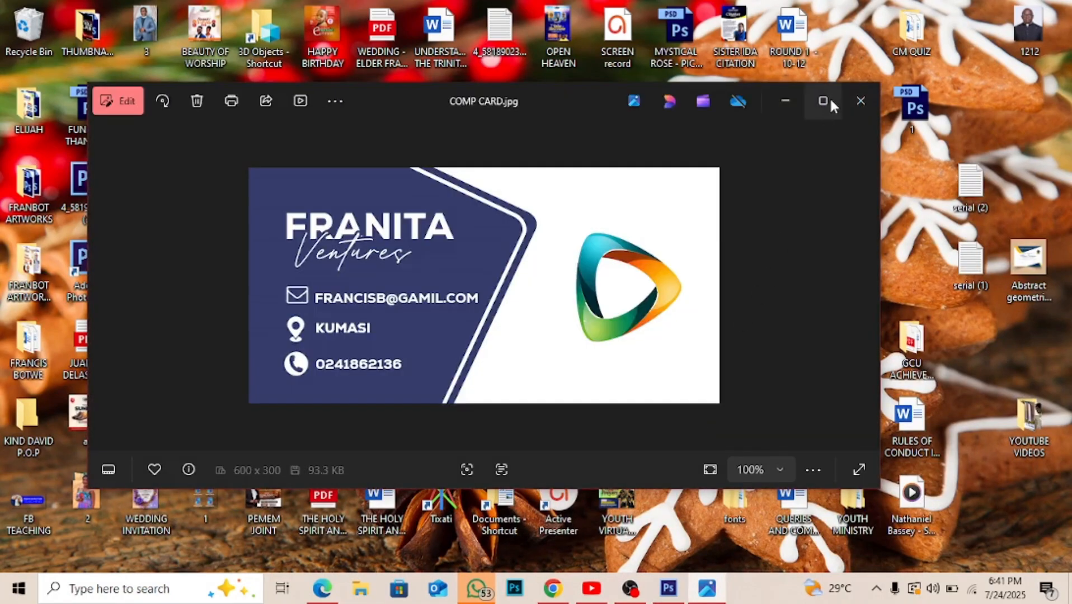
pyautogui.click(824, 101)
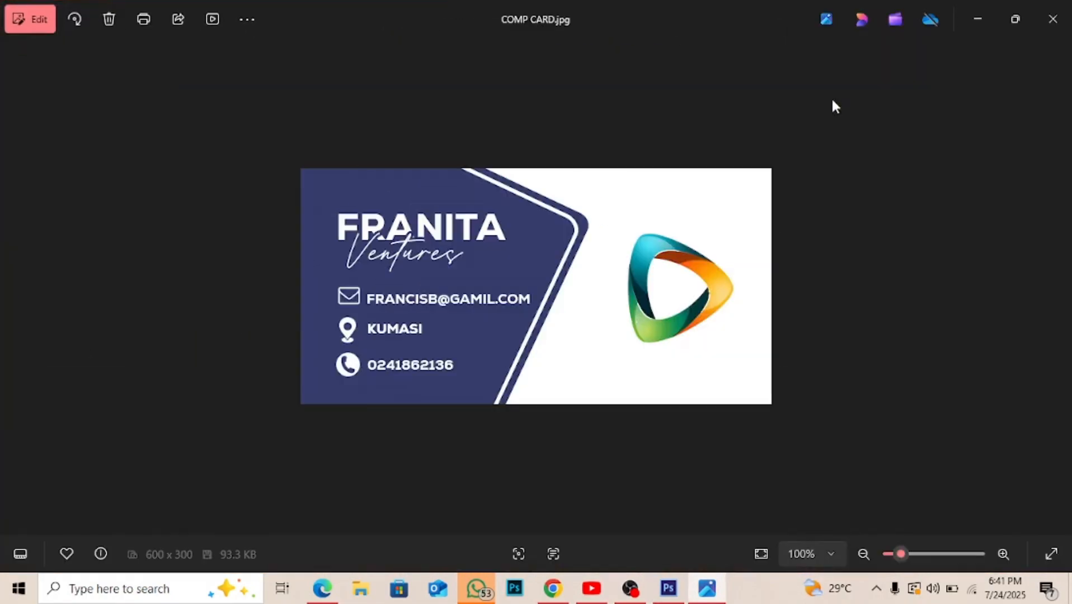